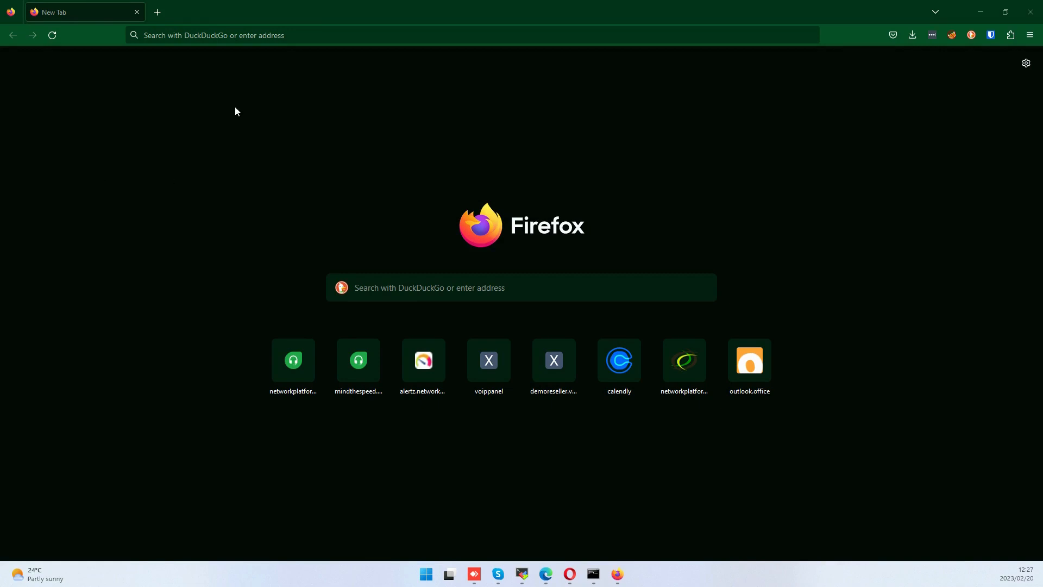
left_click(265, 35)
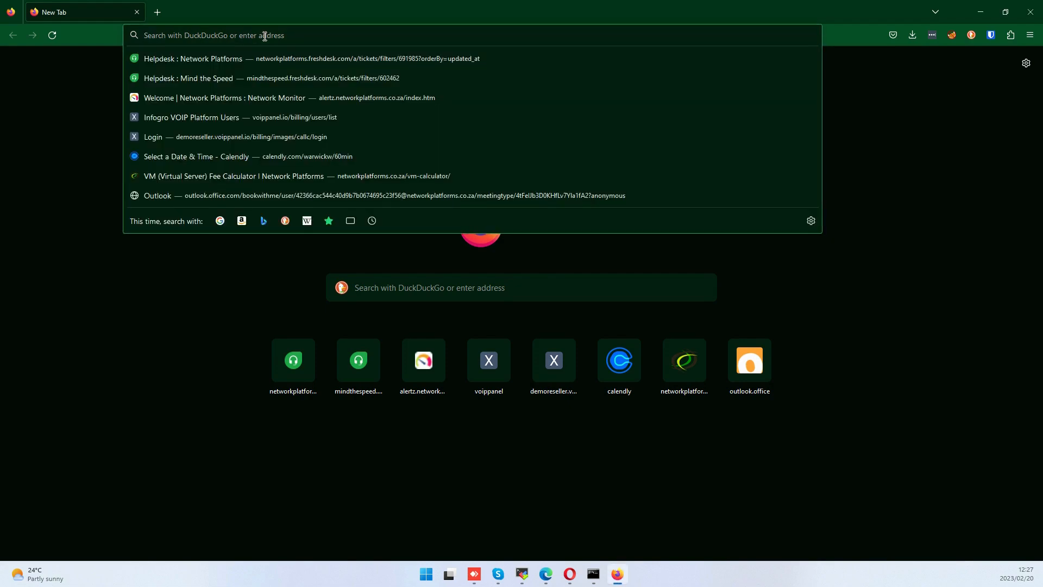
type("h")
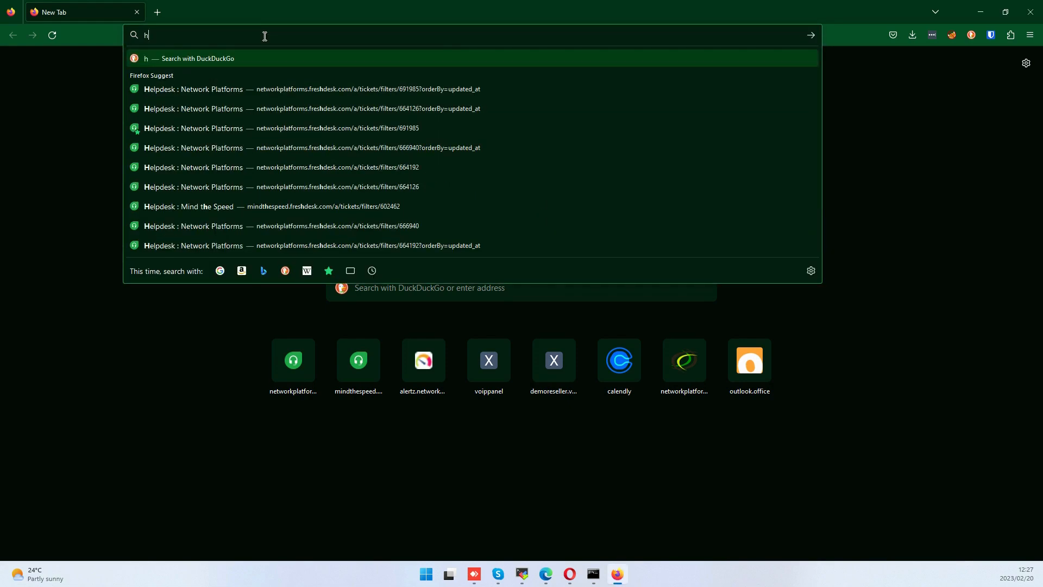
type("ttps://")
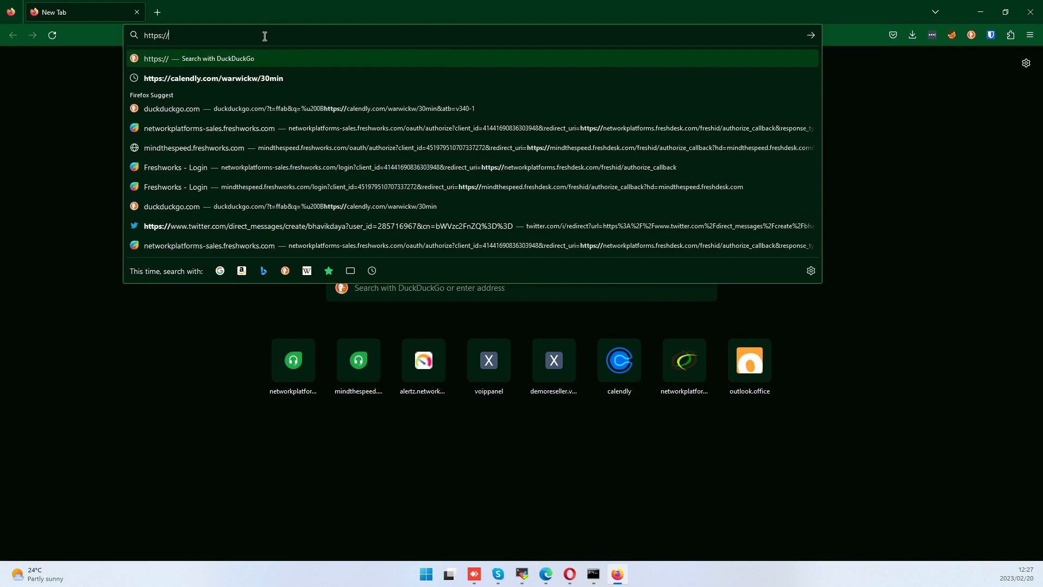
type("demores")
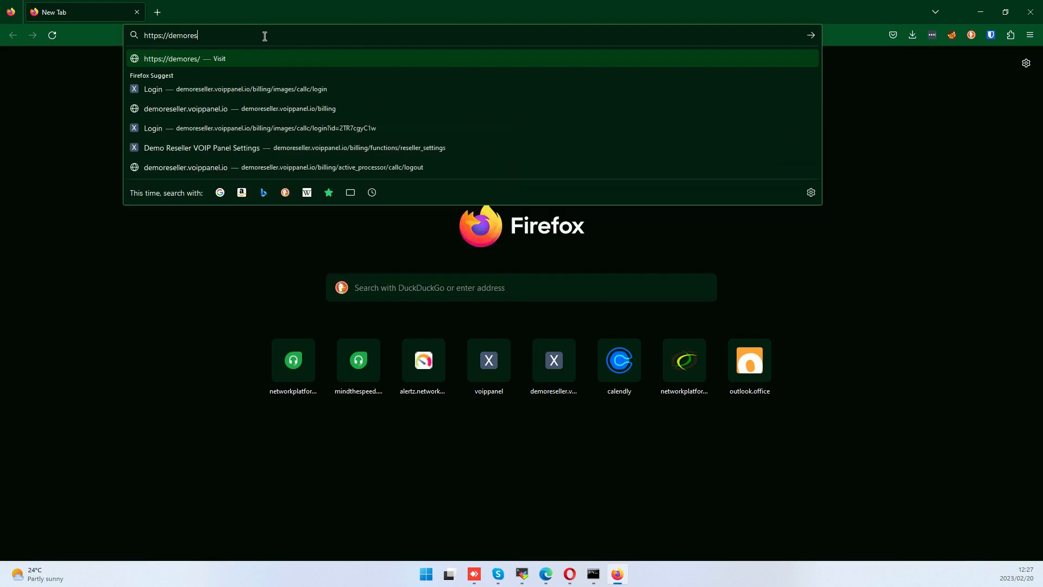
type("eller.voippanel.")
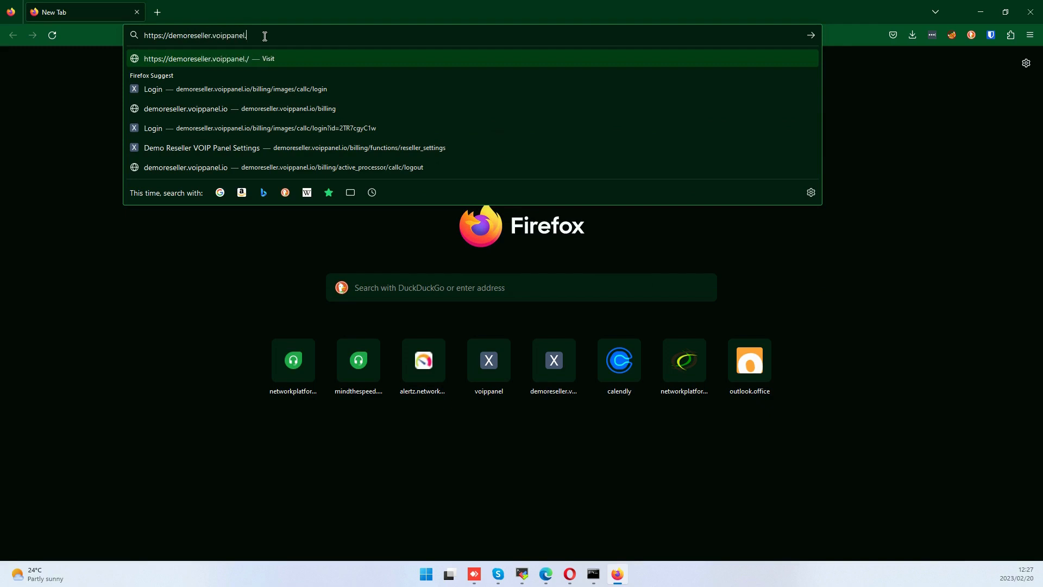
type("io/billing")
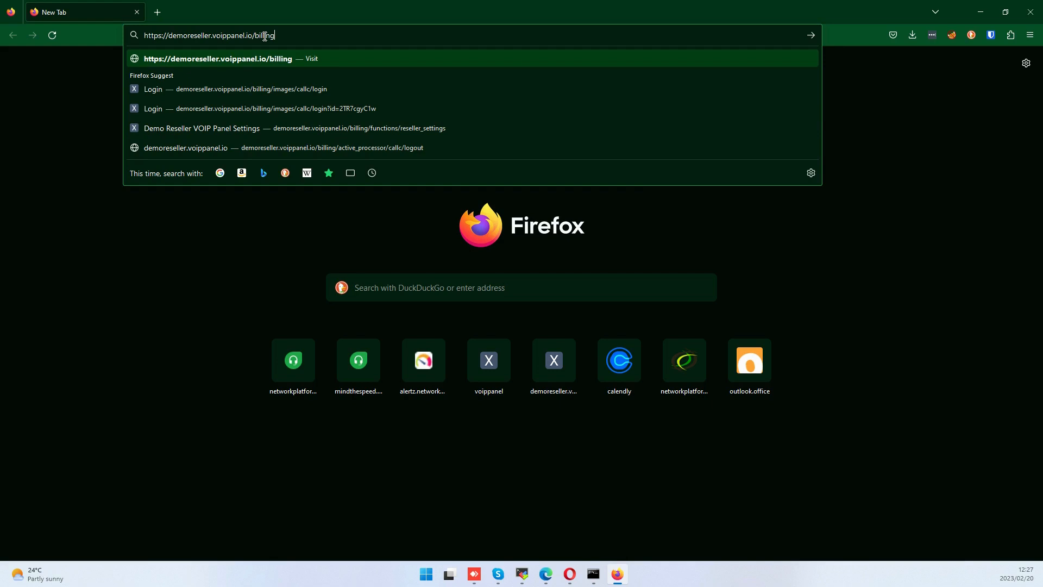
key("Return")
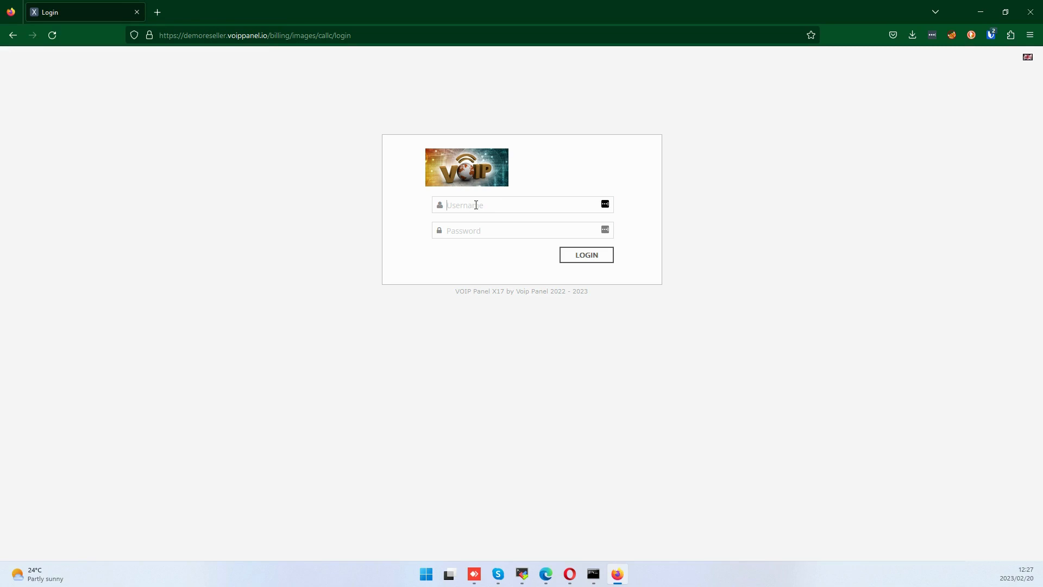
Log in to the reseller panel by entering the account username and password.
type("demoreseller")
key("Tab")
type("d••••••••••")
key("Return")
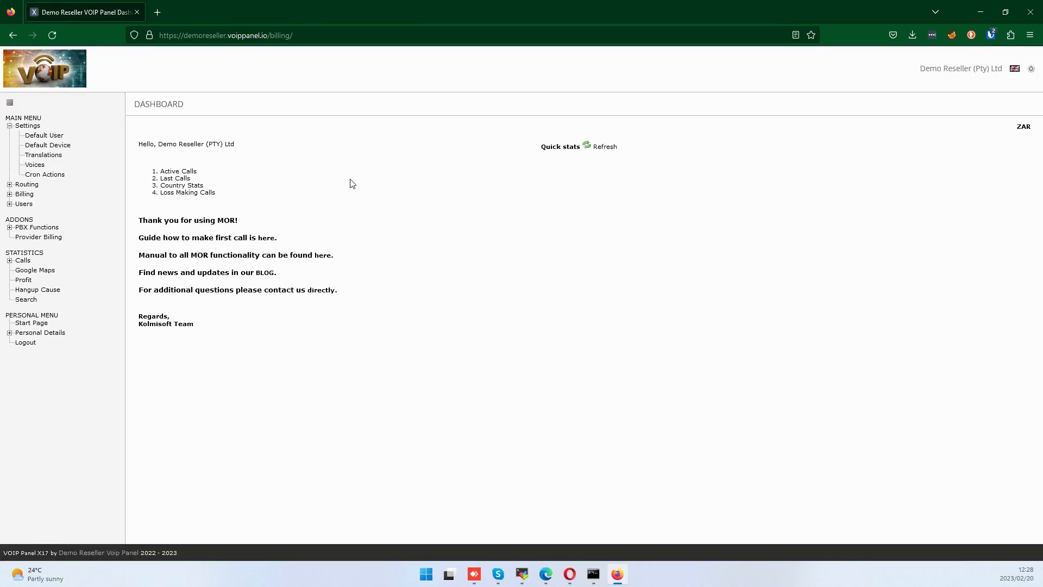
Open the reseller's global settings and review the company name, company email and version fields.
left_click(28, 126)
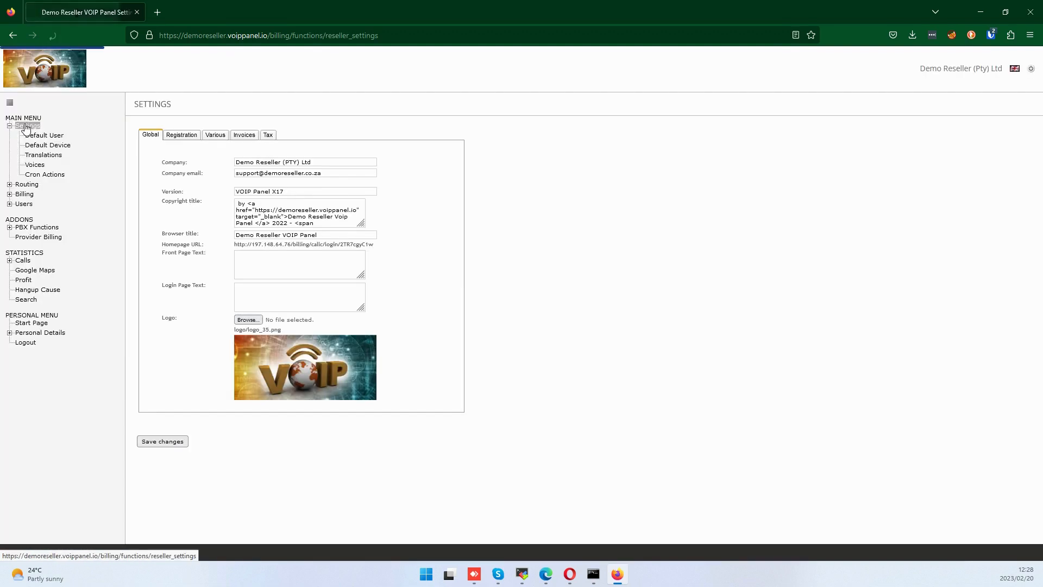
left_click_drag(312, 162, 242, 163)
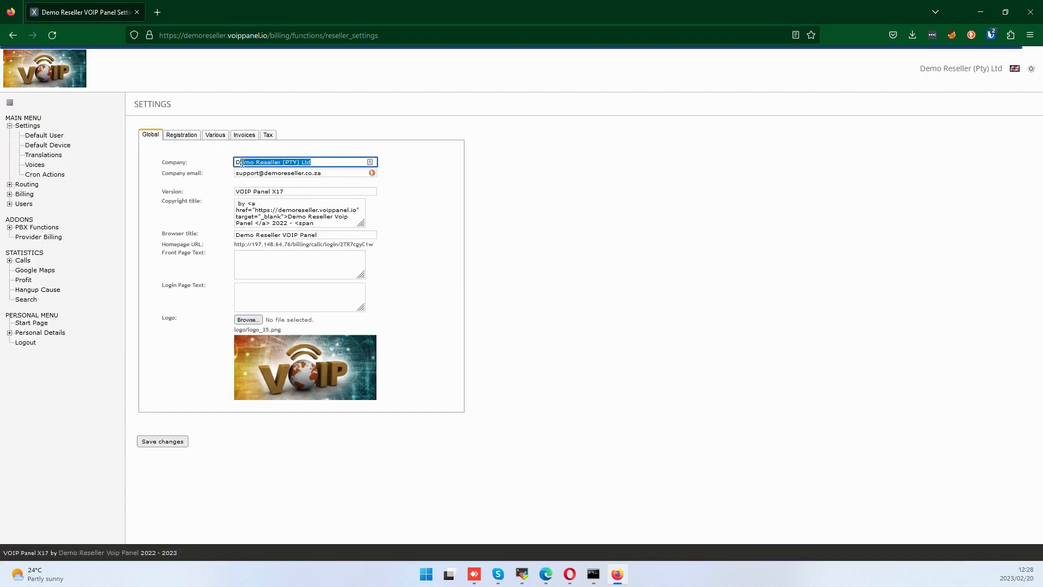
left_click_drag(324, 173, 224, 176)
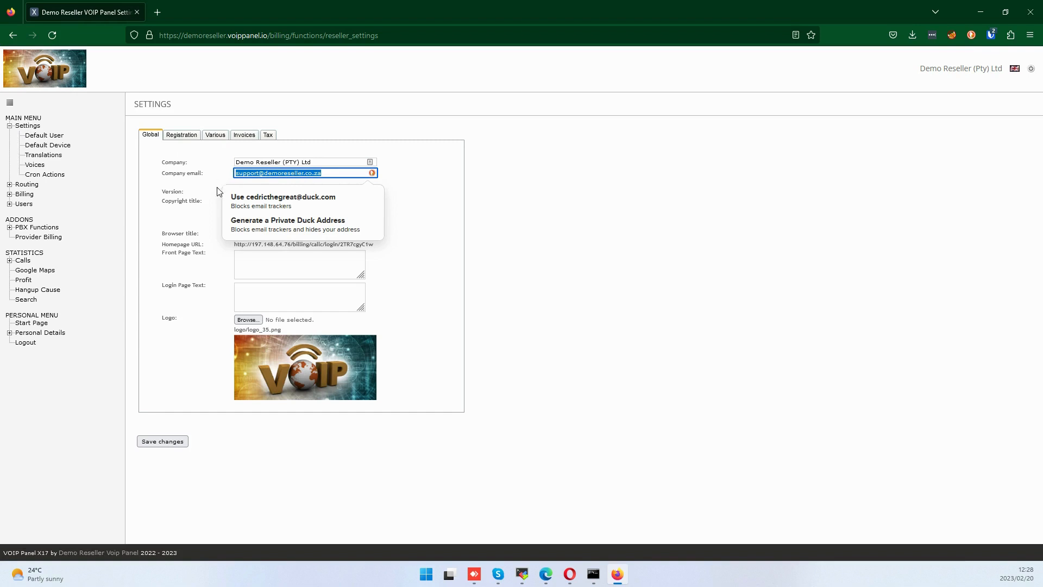
left_click(210, 176)
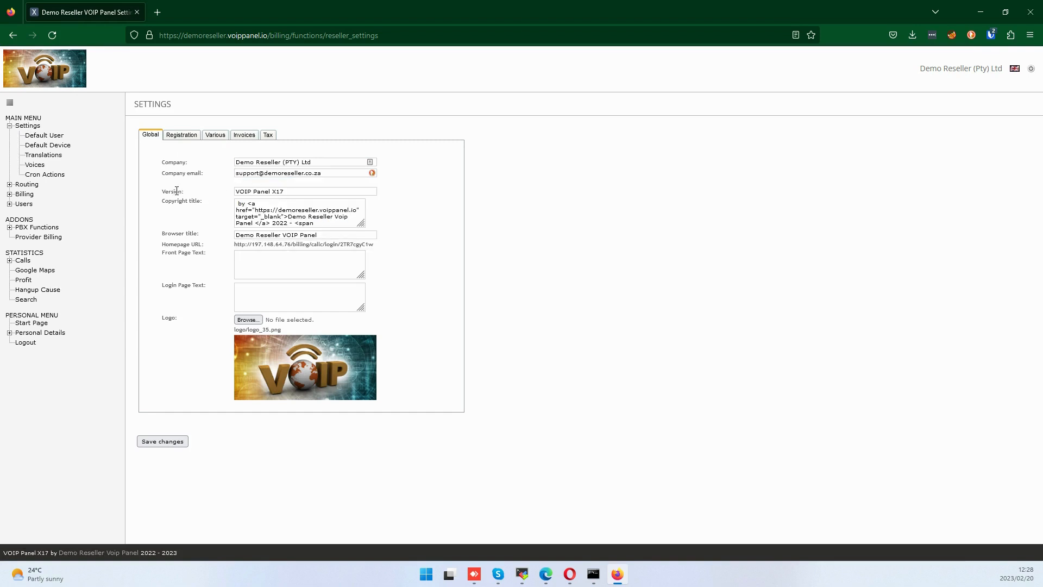
left_click_drag(289, 191, 236, 192)
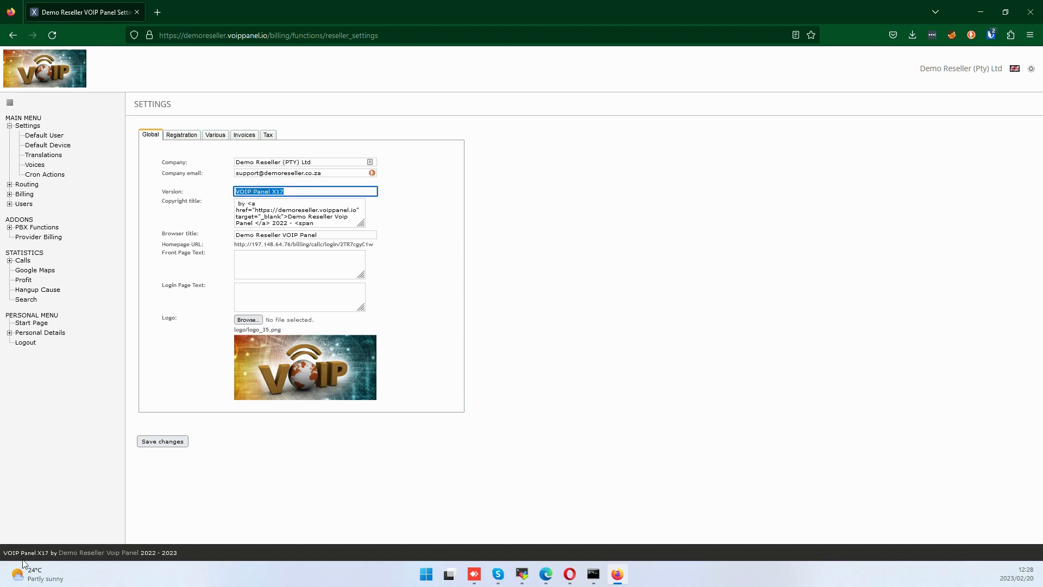
Shorten the version text to "VOIP Panel" and save the settings.
left_click(297, 190)
key("BackSpace")
key("BackSpace")
key("BackSpace")
key("BackSpace")
left_click(164, 441)
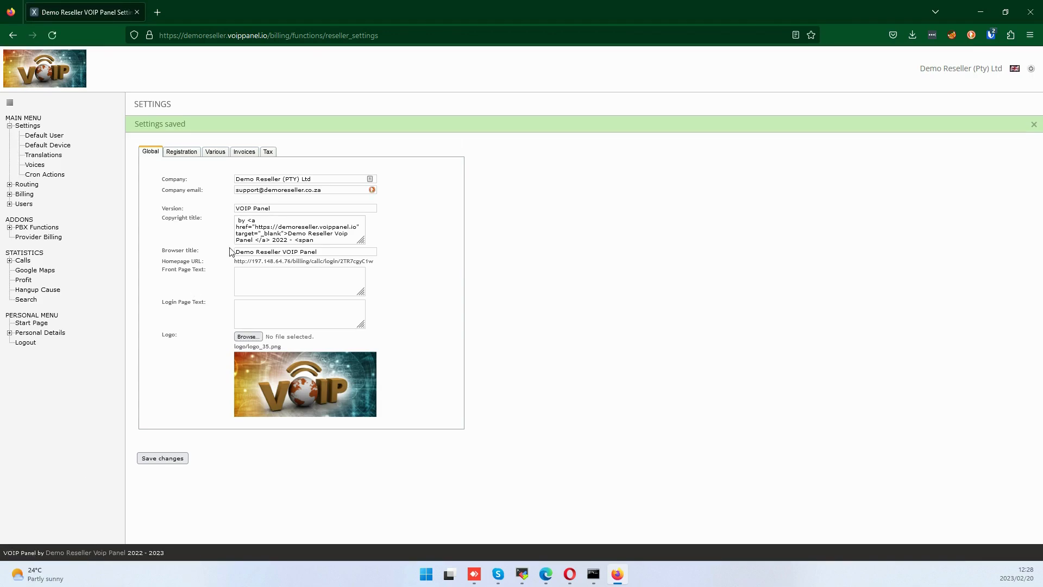
Replace the version text with "Demo Reseller" and save the settings.
left_click_drag(274, 207, 209, 206)
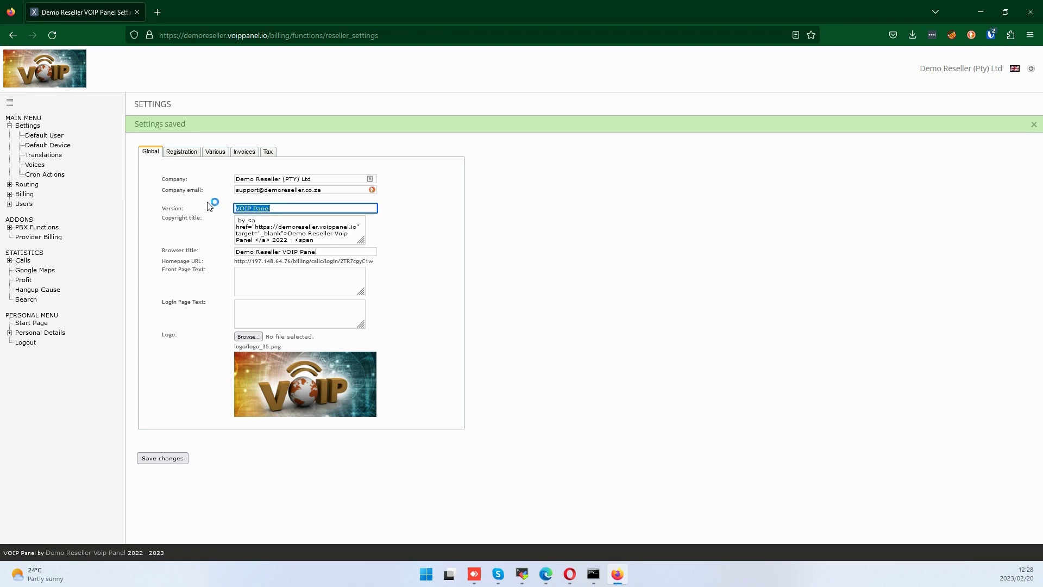
type("Demo Reseller")
left_click(174, 457)
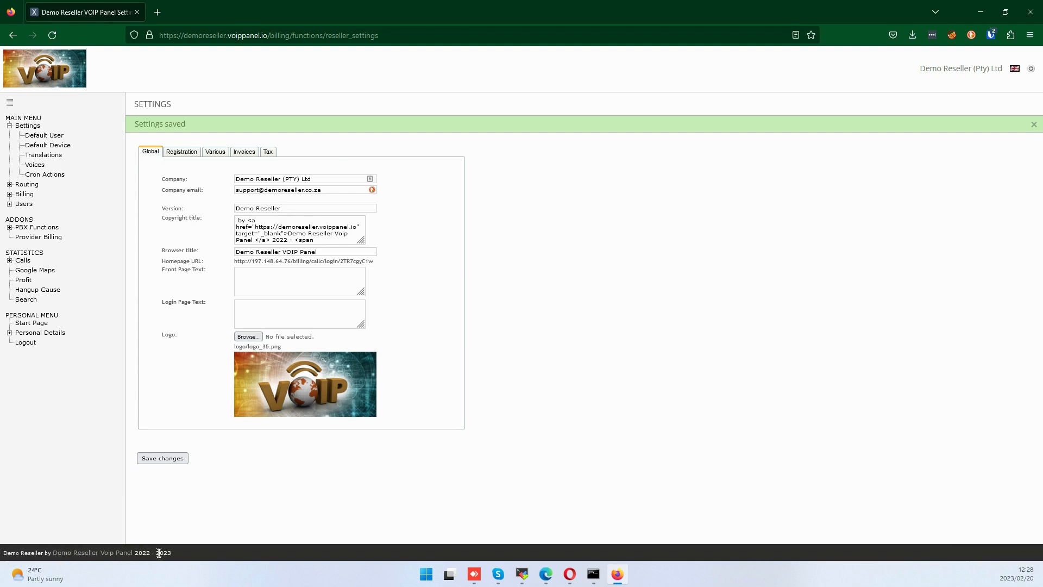
Review the copyright title, shorten the browser title to "Demo Reseller" and save the settings.
left_click_drag(238, 221, 337, 238)
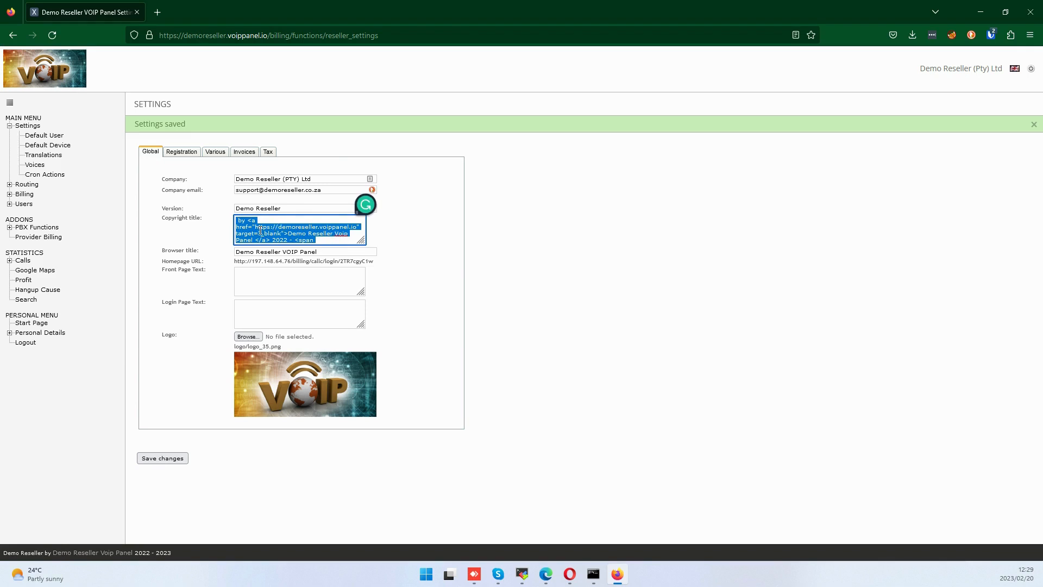
left_click(309, 252)
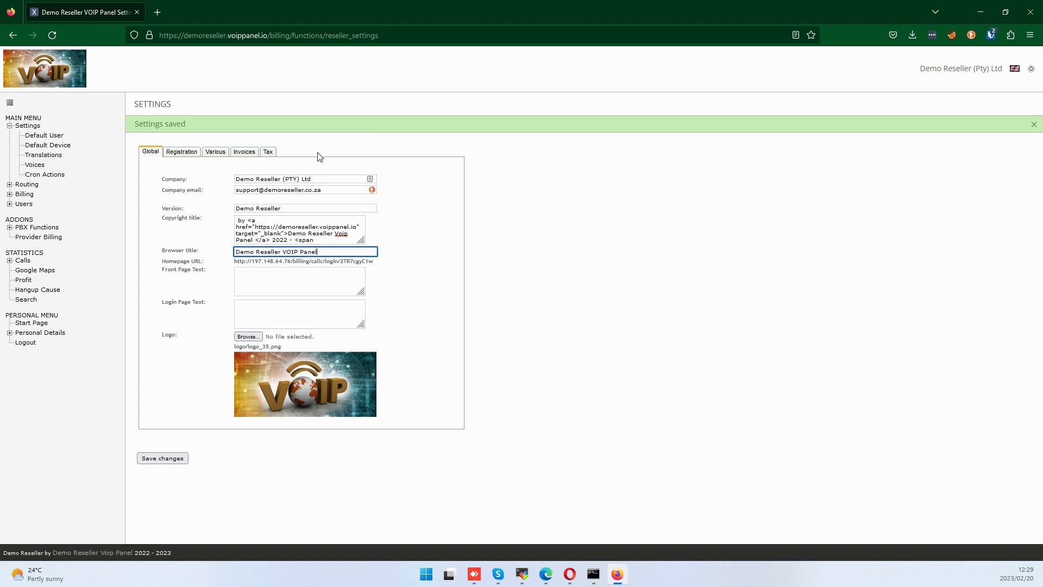
left_click_drag(282, 252, 348, 262)
key("BackSpace")
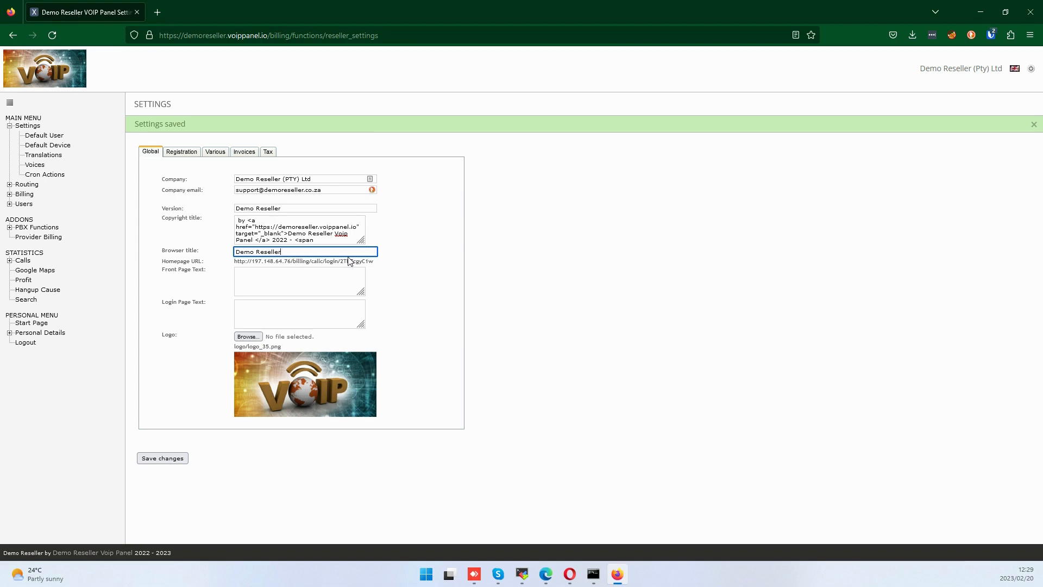
left_click(179, 460)
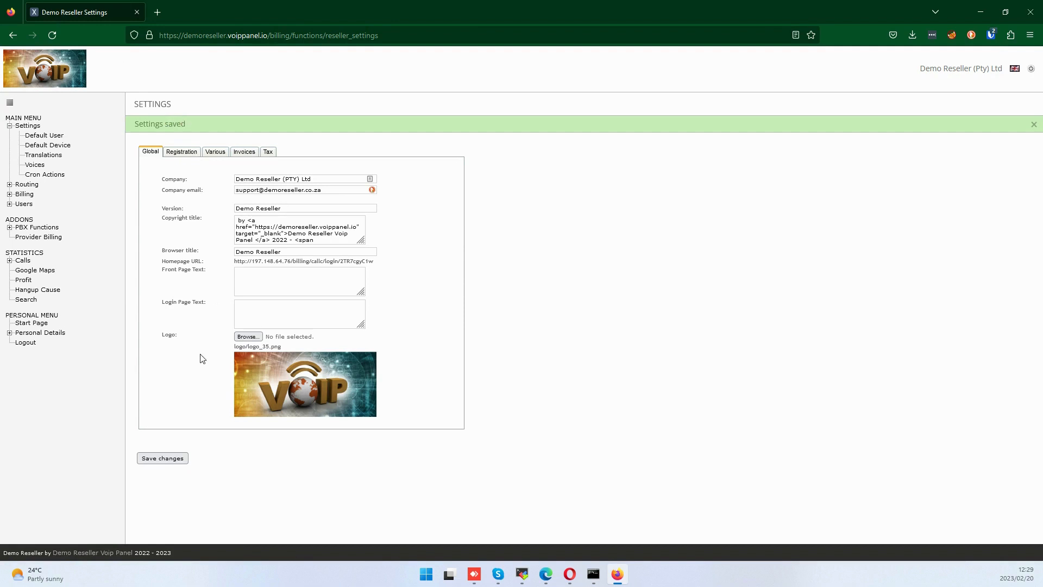
Try to replace the panel logo with np-logo-588x201.png from the Demo Reseller folder, saving the settings.
left_click(252, 338)
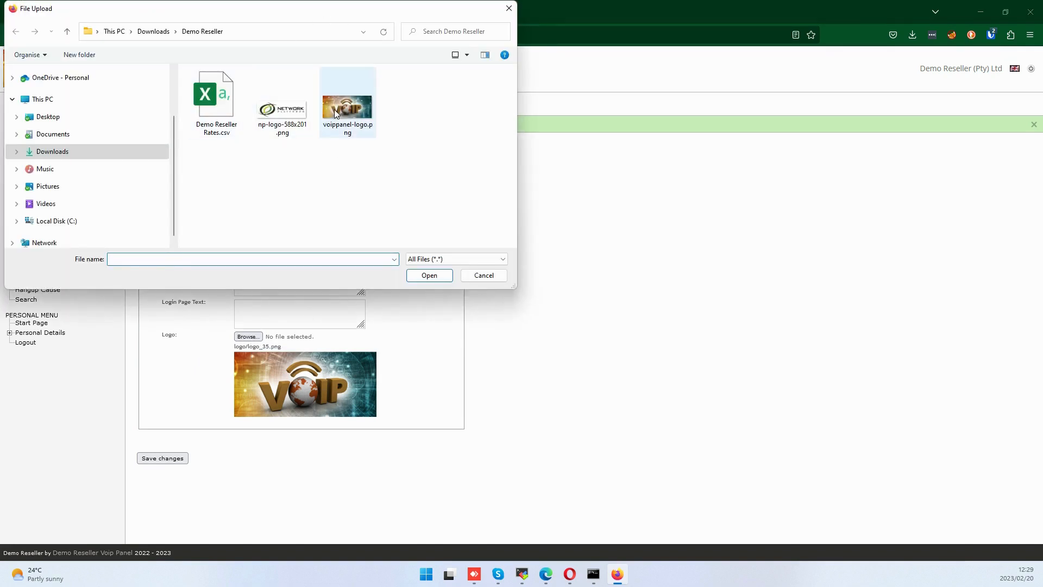
left_click(353, 105)
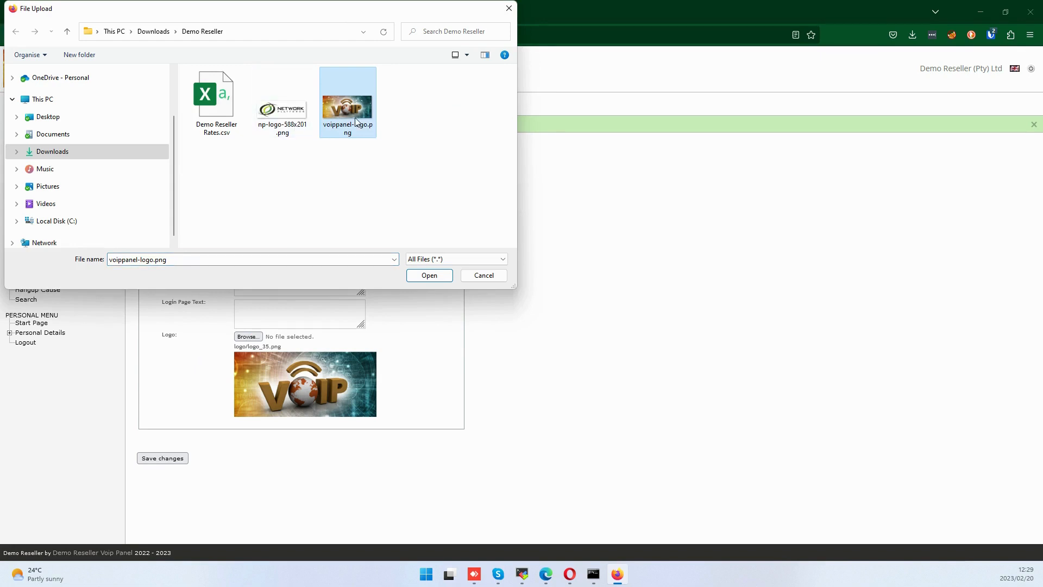
left_click(280, 117)
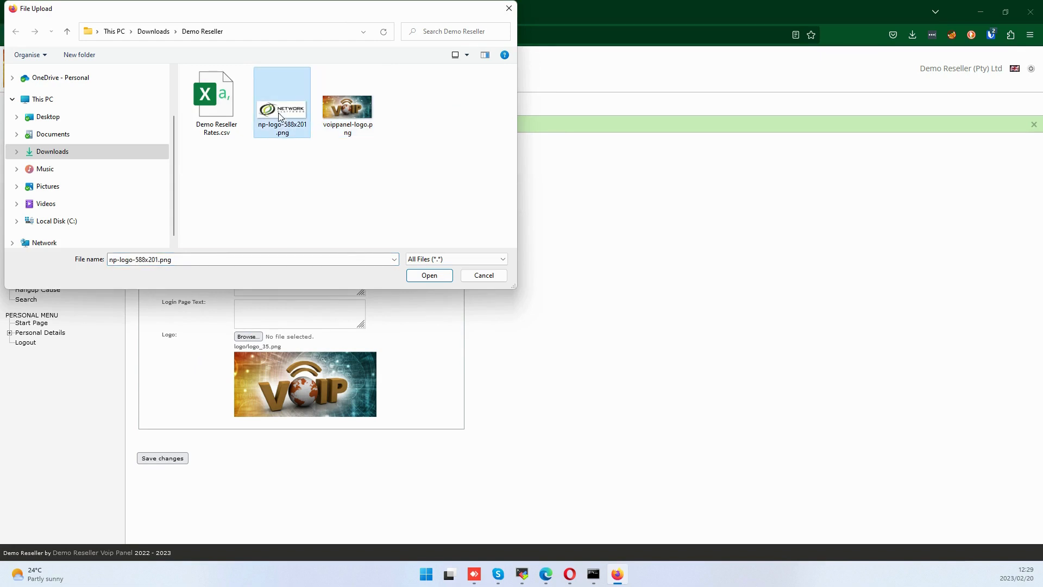
left_click(426, 277)
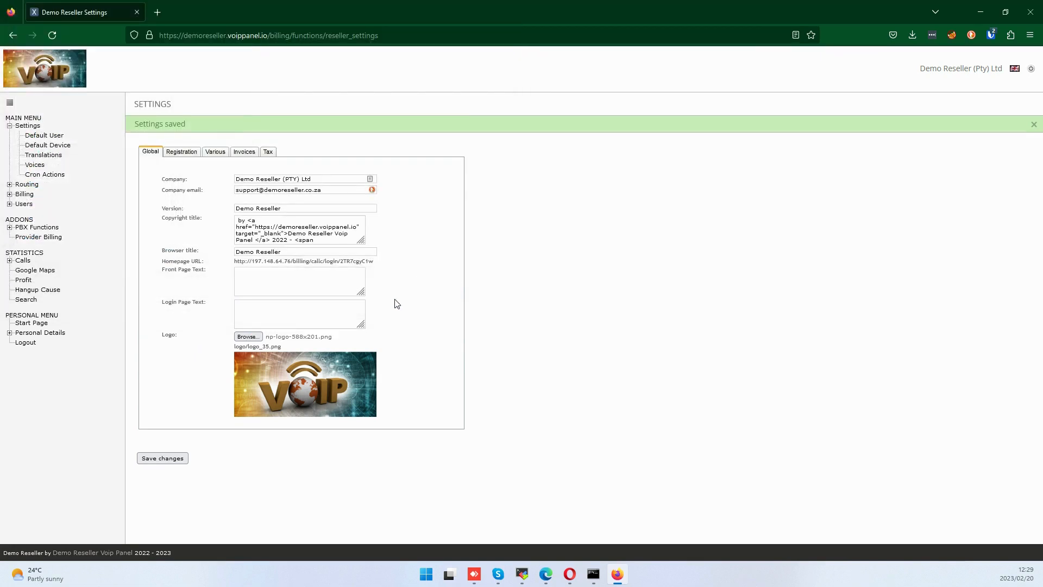
left_click(169, 459)
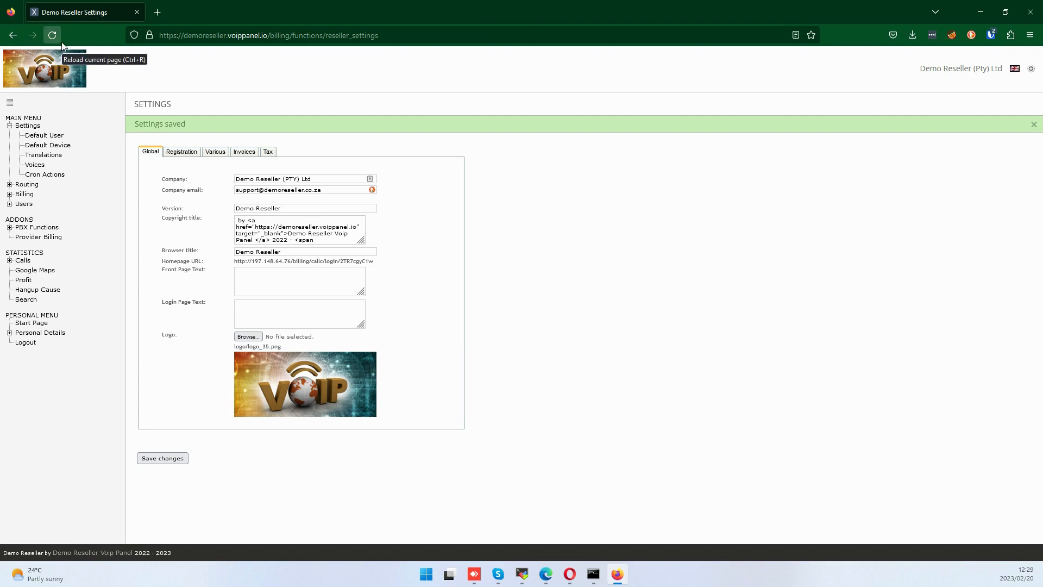
Choose np-logo-588x201.png again as the logo file and save the settings.
left_click(249, 336)
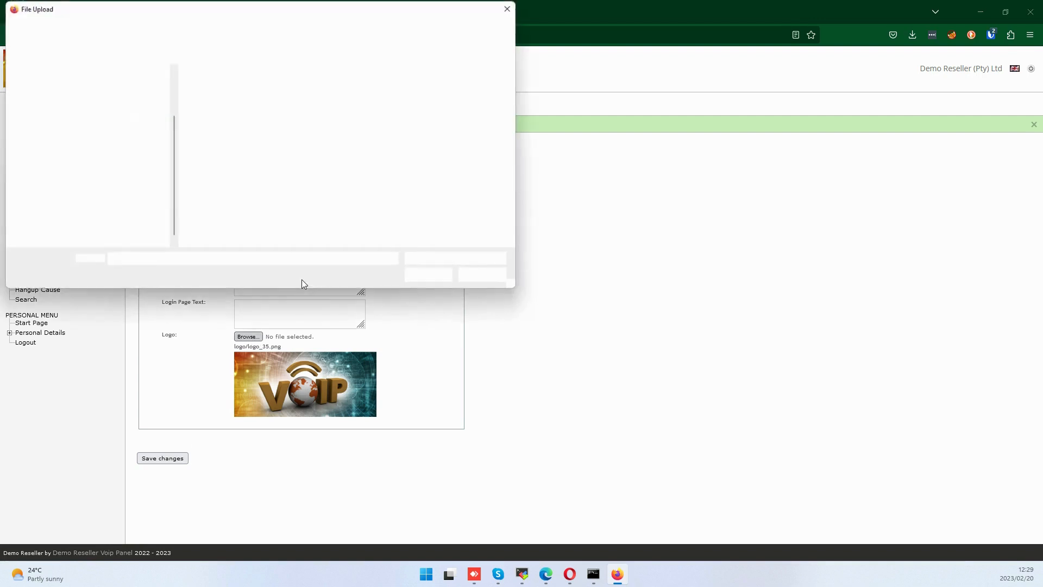
left_click(276, 111)
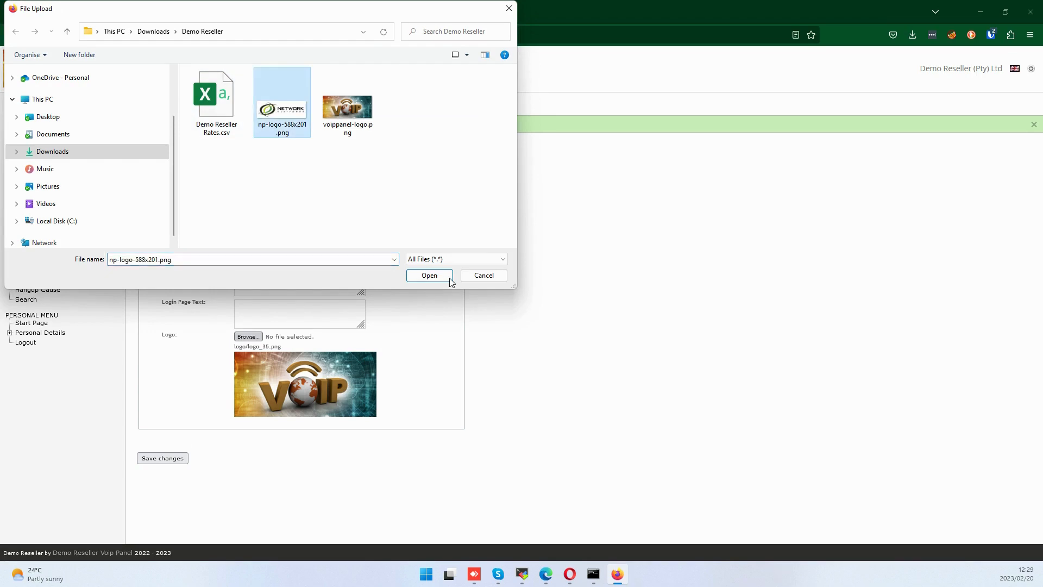
left_click(430, 276)
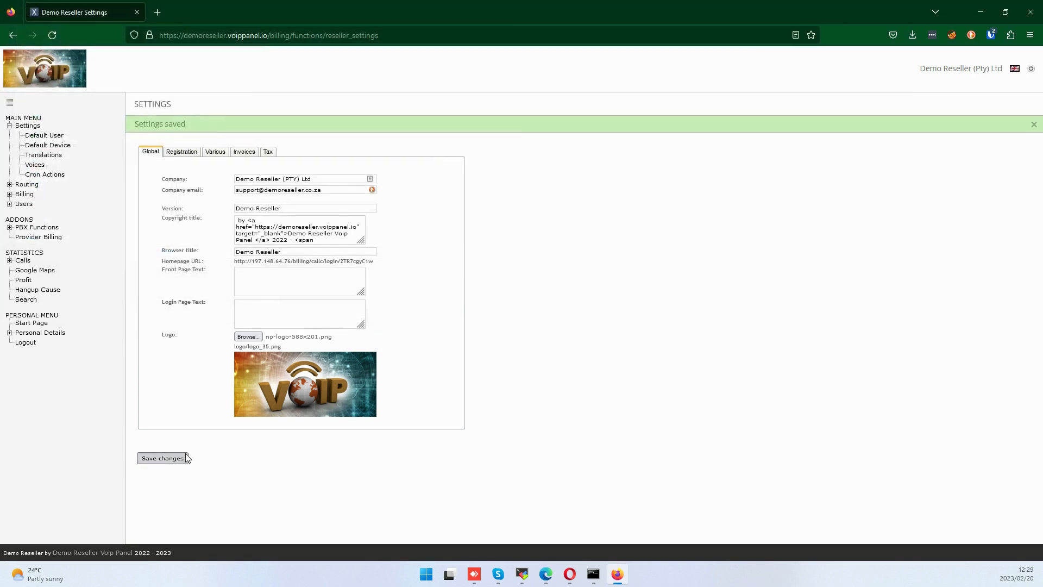
left_click(172, 461)
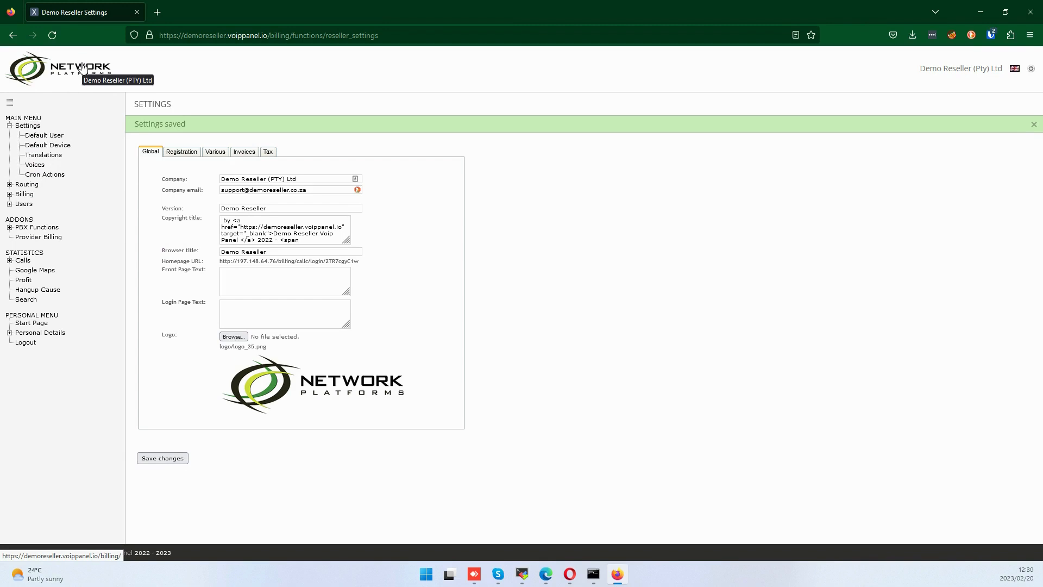
Log out to check the branded login page, and log back in with the account username and password.
left_click(1032, 70)
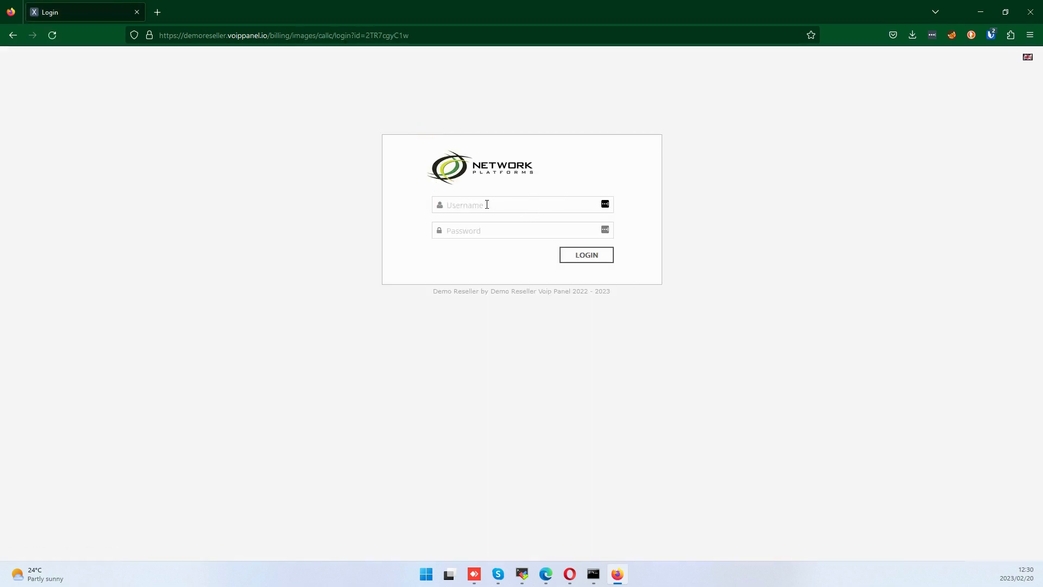
type("demoreseller")
key("Tab")
type("d••••••••••••")
key("Return")
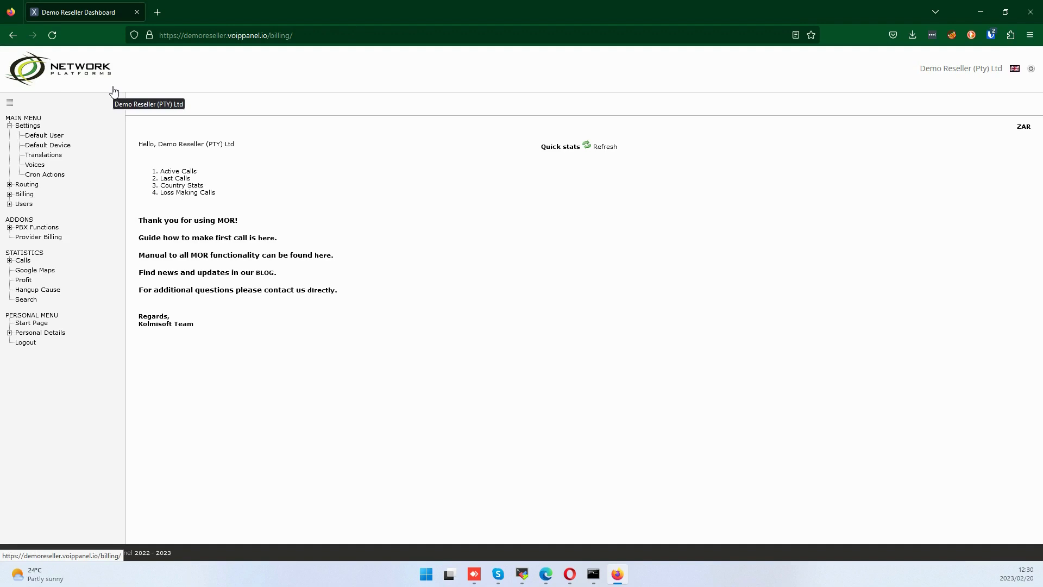
Review the registration options in the reseller settings, set the default date format to d-m-Y H:M:S and save the changes.
left_click(28, 126)
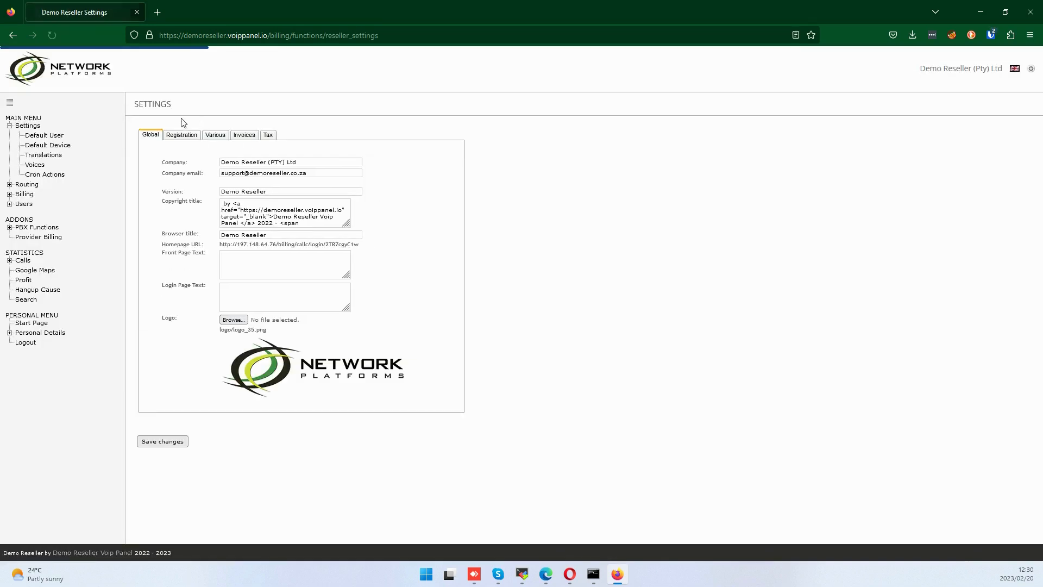
left_click(180, 135)
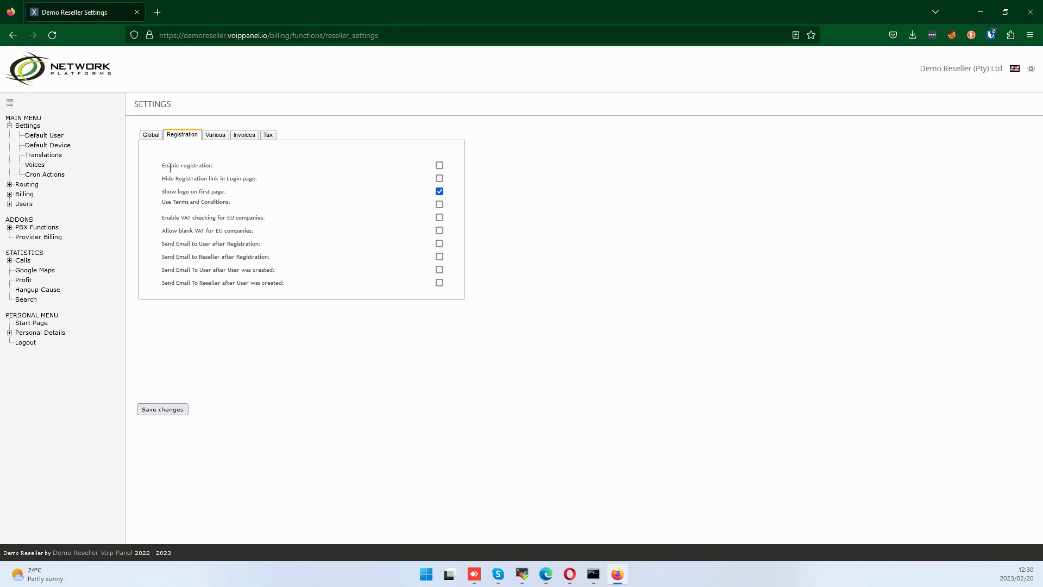
left_click(216, 136)
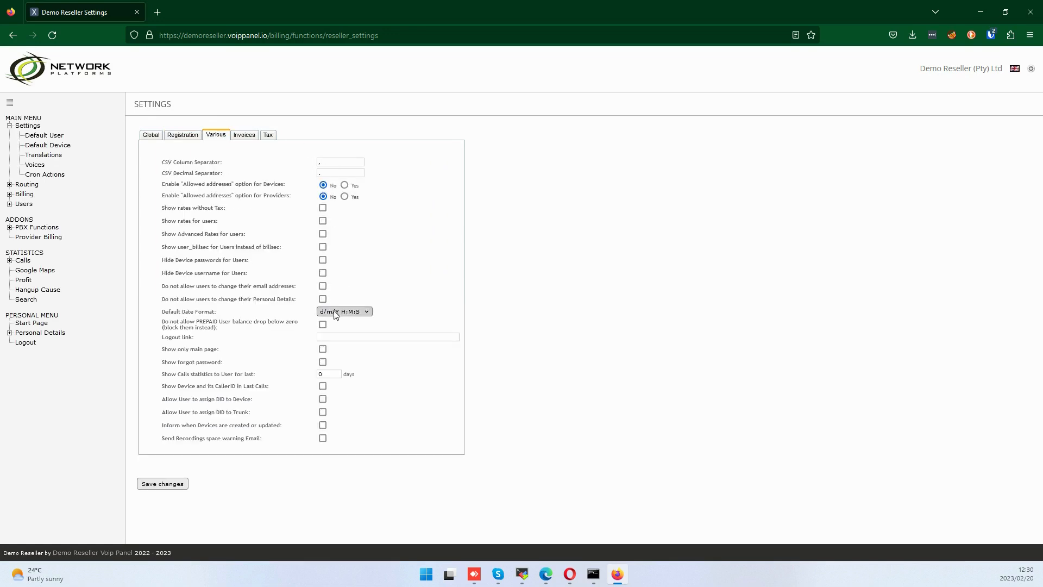
left_click(366, 313)
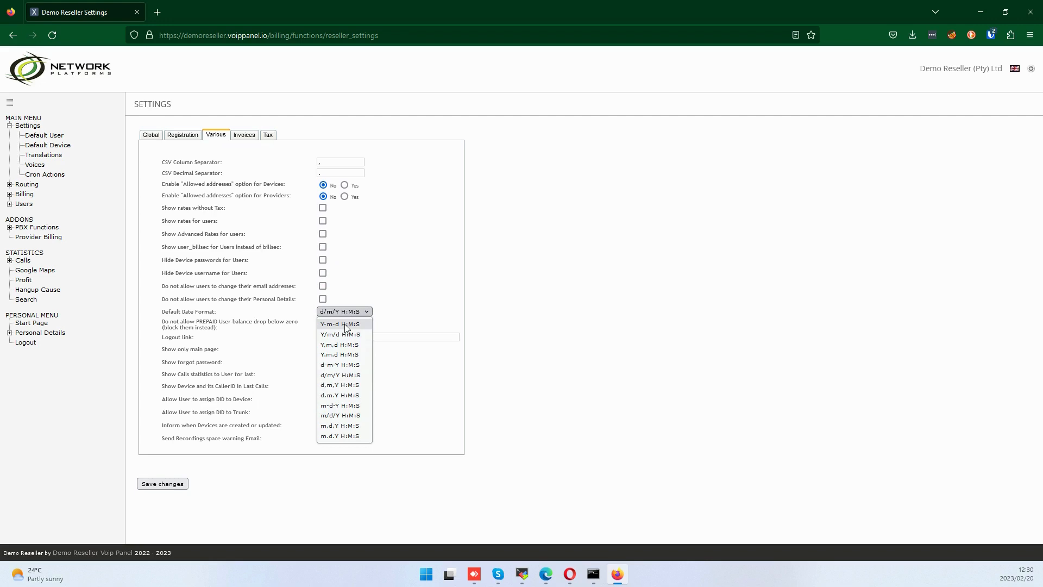
left_click(341, 365)
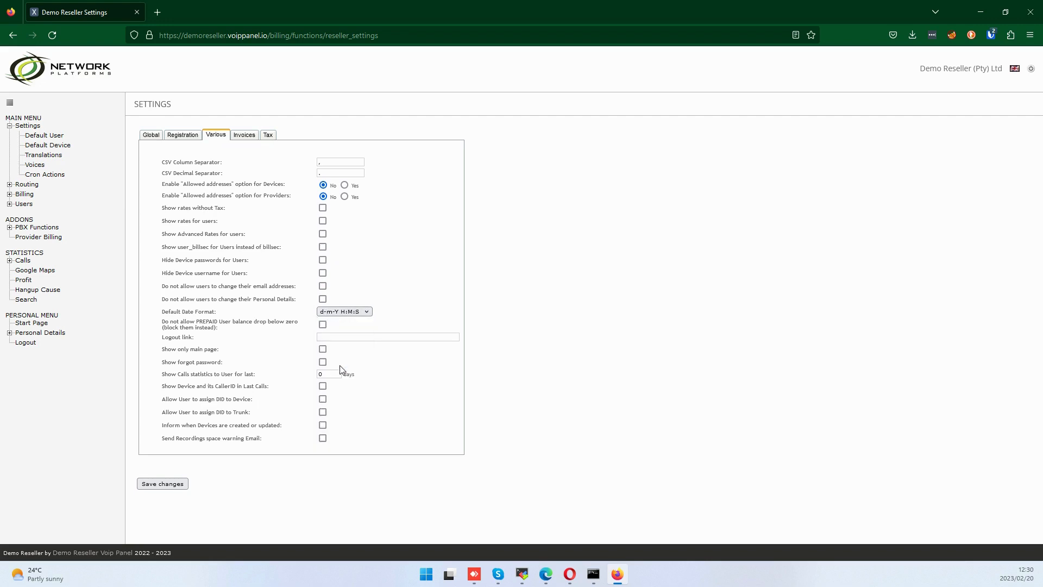
left_click(163, 484)
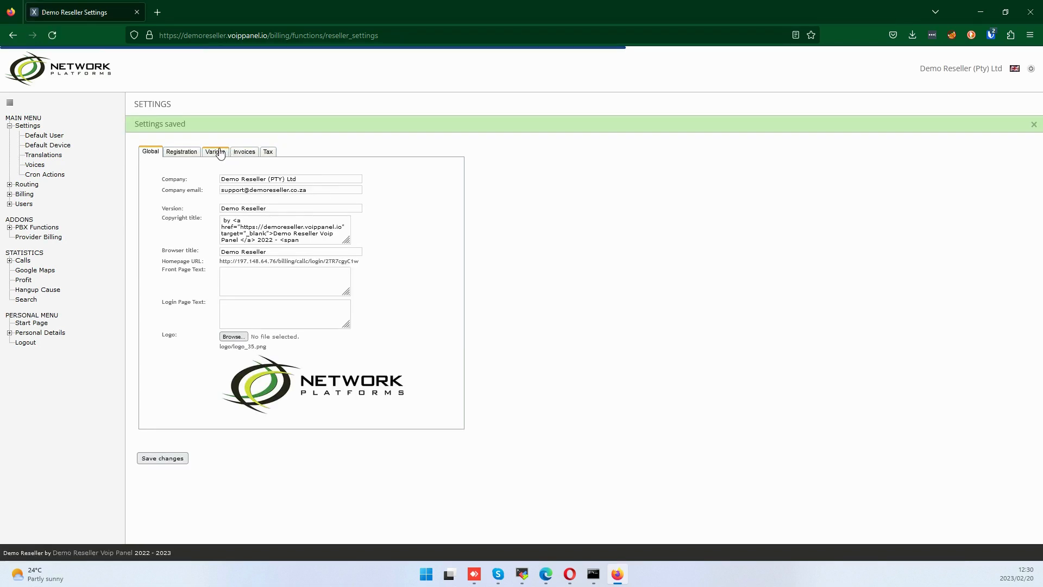
Examine the CSV column and decimal separators and the remaining options in the Various settings.
left_click(216, 151)
left_click(311, 180)
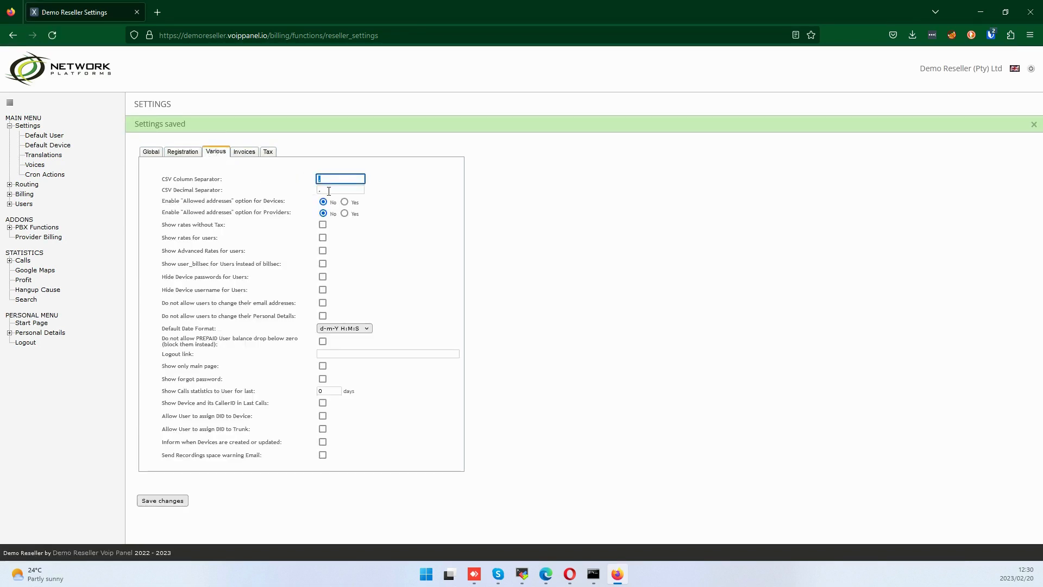
key("Tab")
key("shift+Tab")
left_click(429, 214)
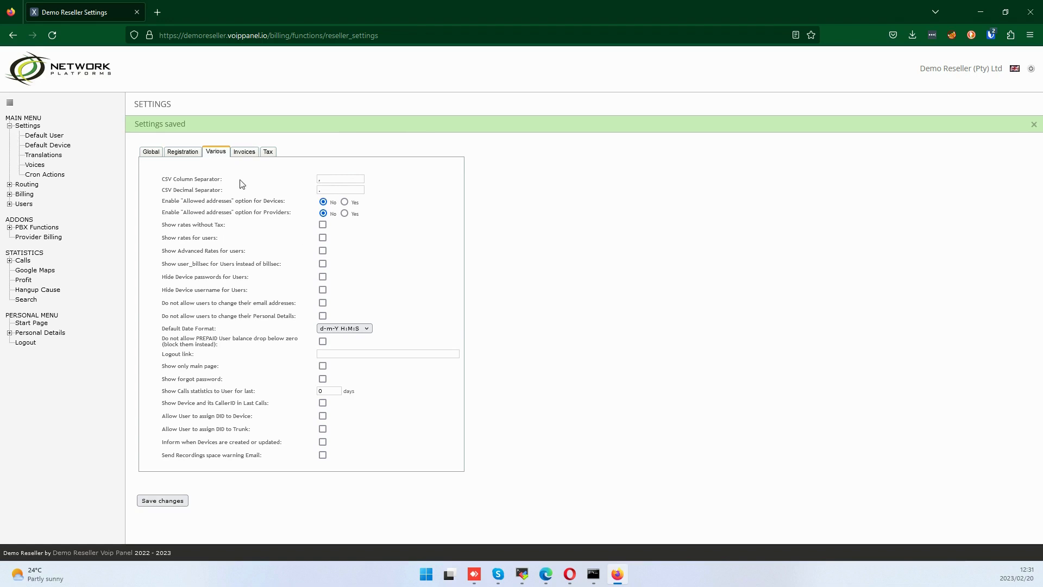
Set the invoice number type to INV070601 and check the invoice number start and length fields.
left_click(238, 157)
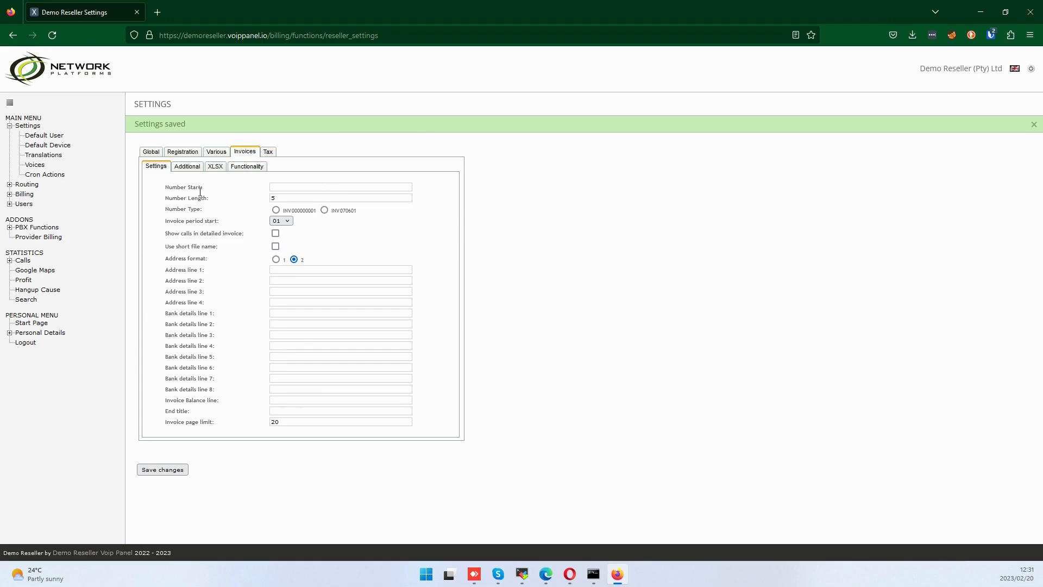
left_click(280, 186)
left_click(276, 210)
left_click(325, 209)
left_click(281, 199)
double_click(293, 198)
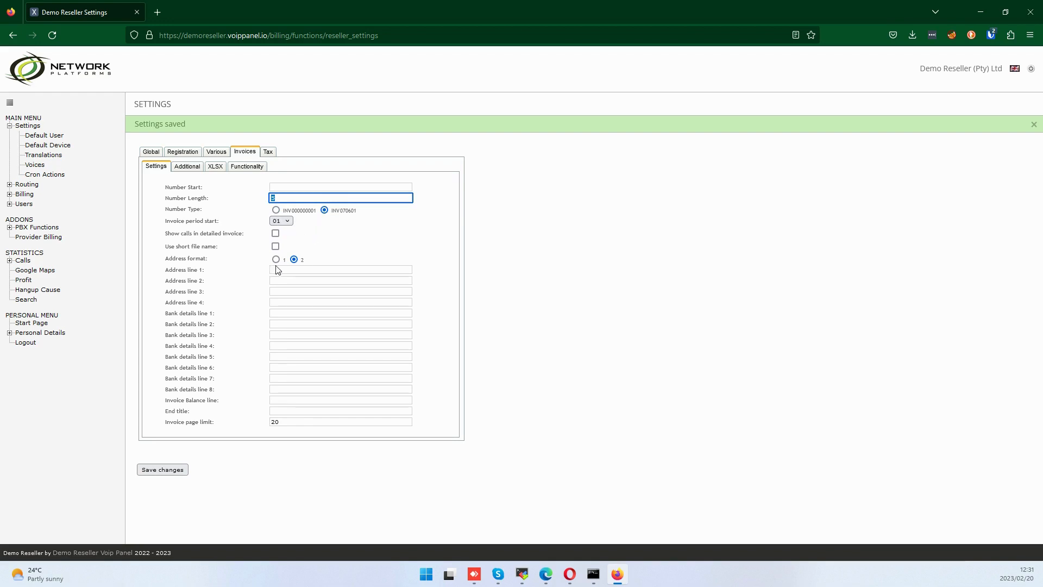
Review the address lines, bank details lines and page limit in the invoice settings.
left_click(168, 269)
left_click_drag(168, 270, 202, 270)
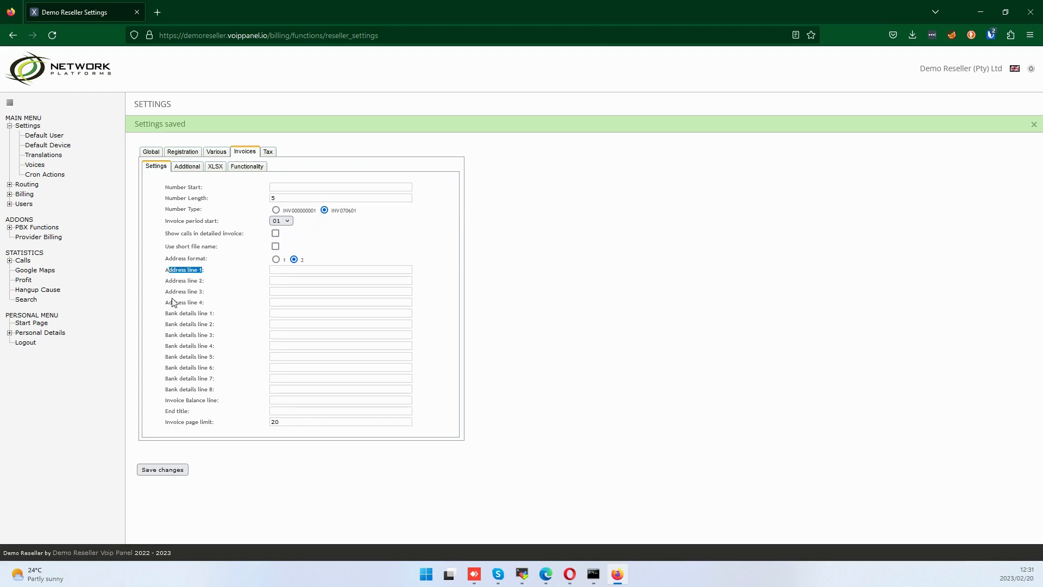
left_click(280, 272)
left_click(302, 346)
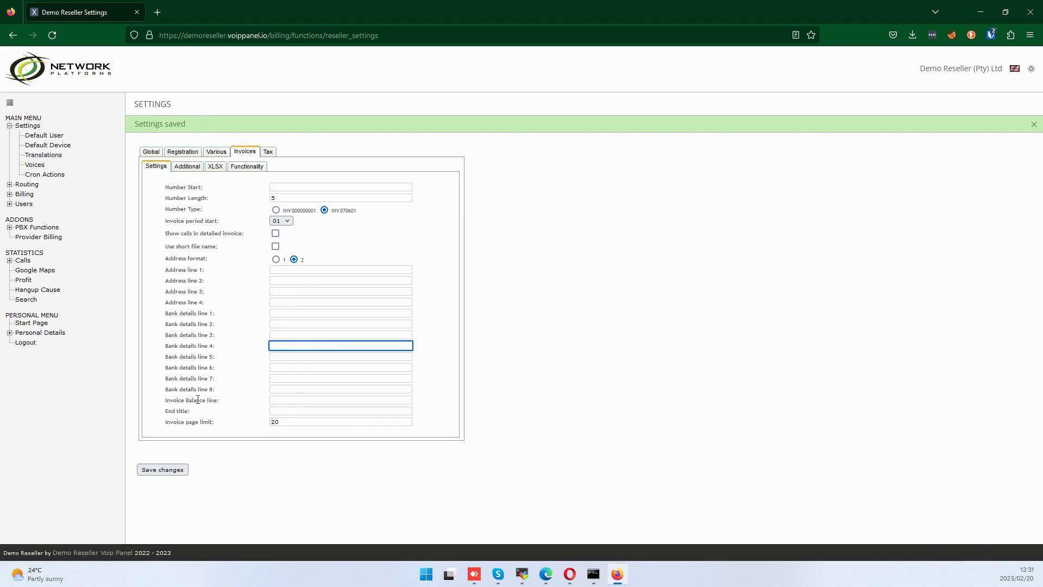
left_click_drag(161, 423, 210, 423)
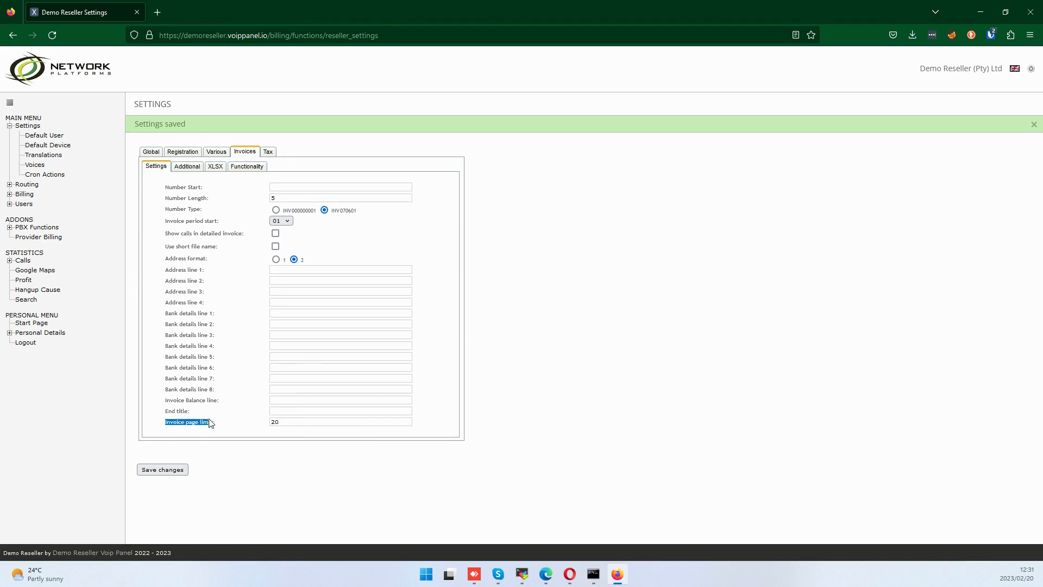
double_click(284, 422)
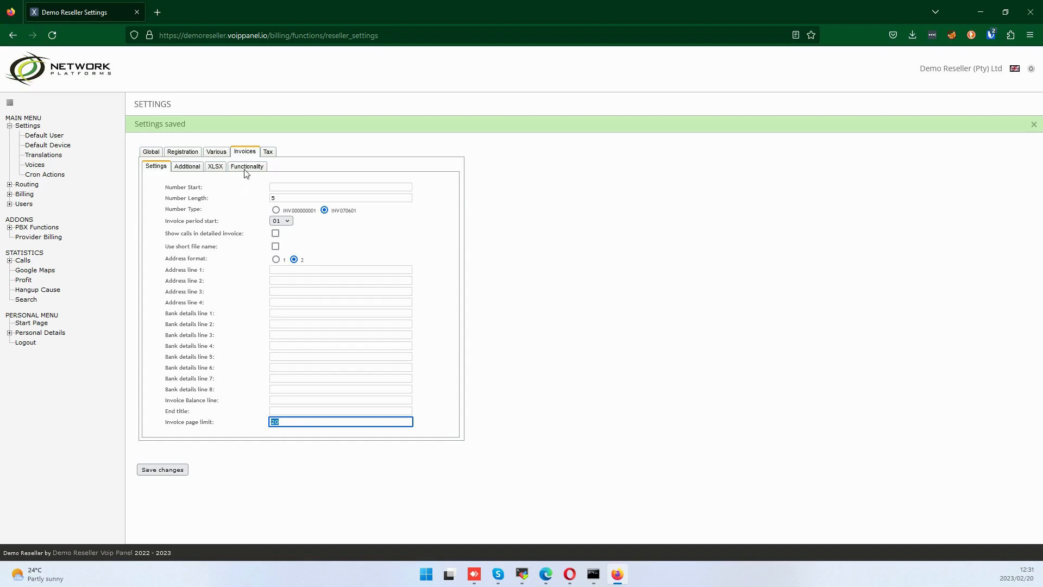
Examine the additional details, XLSX cell addresses and functionality options for invoices, briefly toggling the separate-page option for additional details.
left_click(190, 169)
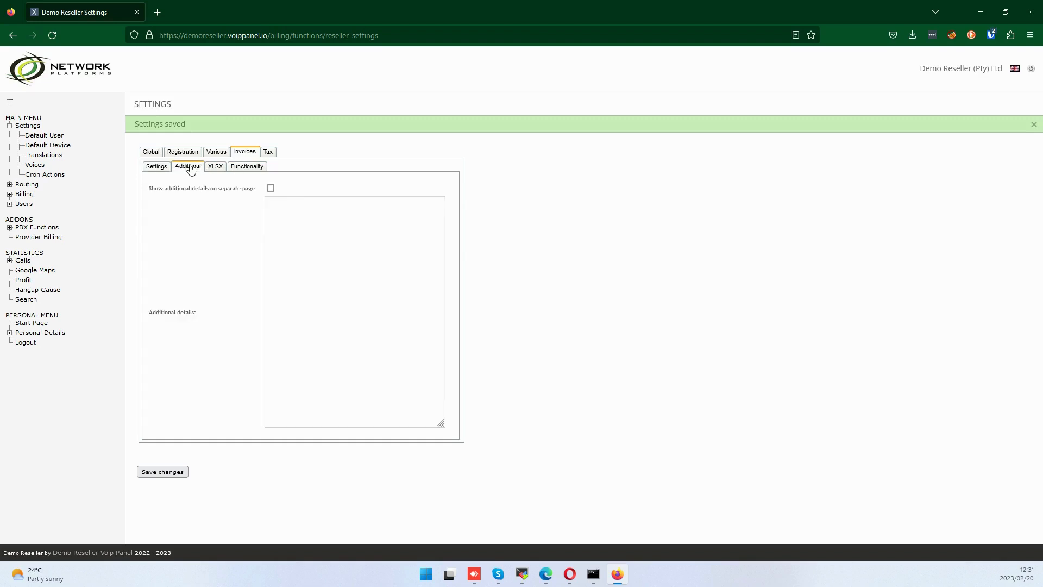
left_click(270, 189)
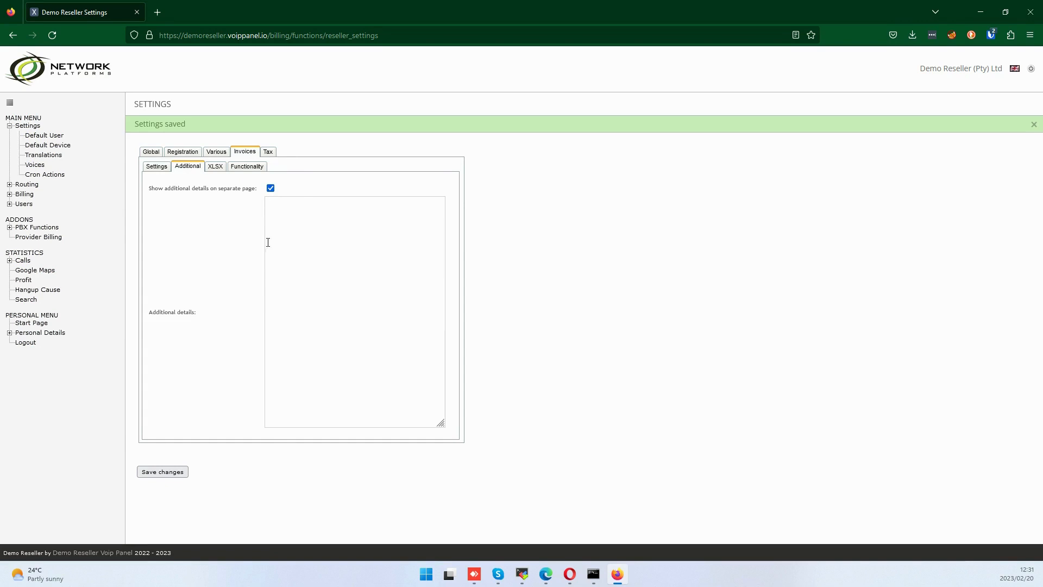
left_click(270, 188)
left_click(216, 167)
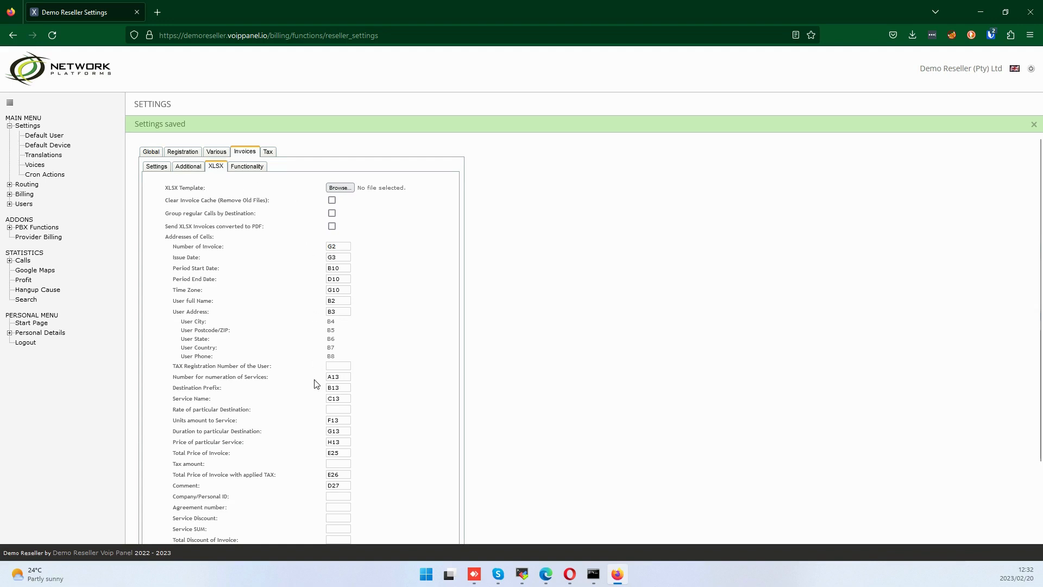
scroll(307, 450, "down", 3)
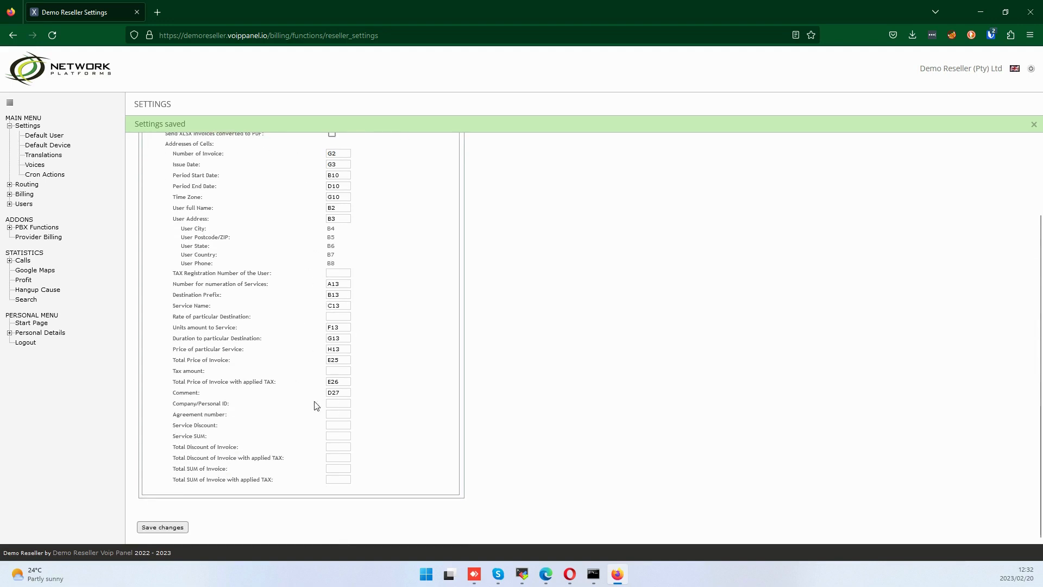
scroll(276, 417, "up", 5)
left_click(242, 166)
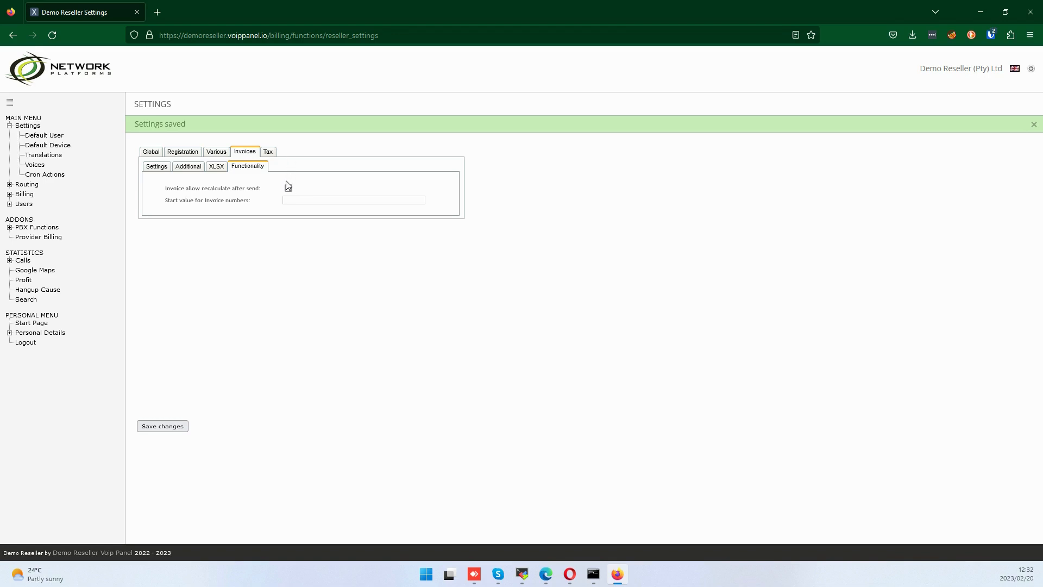
Examine the tax settings, including the total tax name and the name and value of Tax 1.
left_click(269, 155)
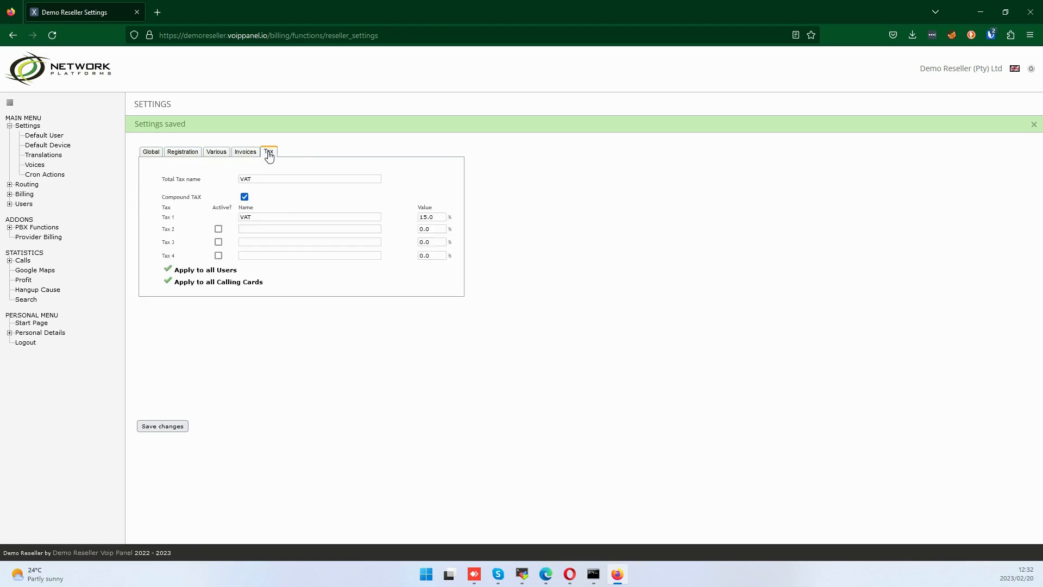
double_click(256, 180)
double_click(436, 216)
left_click(275, 180)
double_click(261, 217)
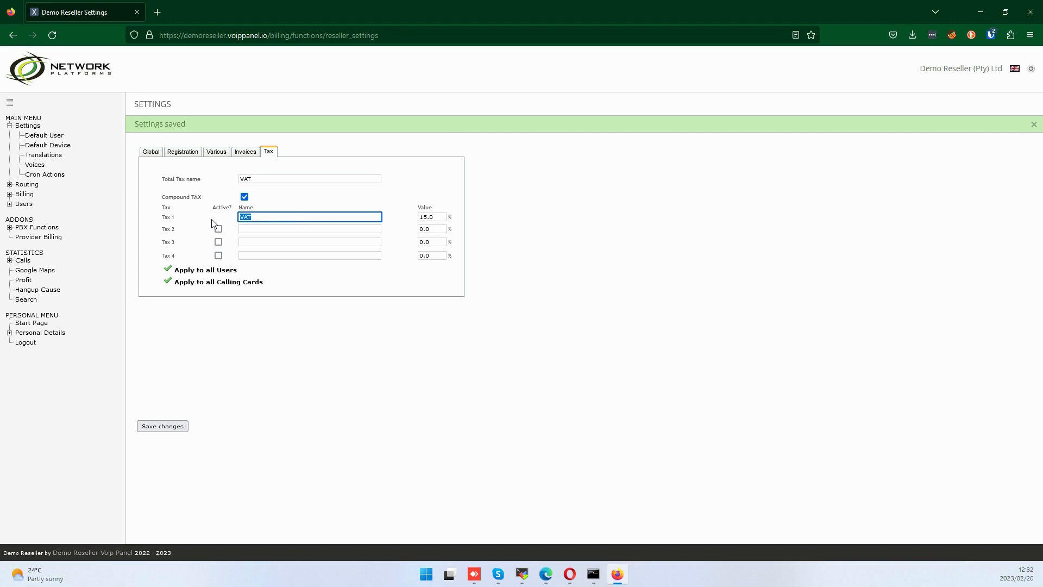
double_click(438, 216)
Save the reseller settings and apply the configured taxes to all users.
left_click(173, 428)
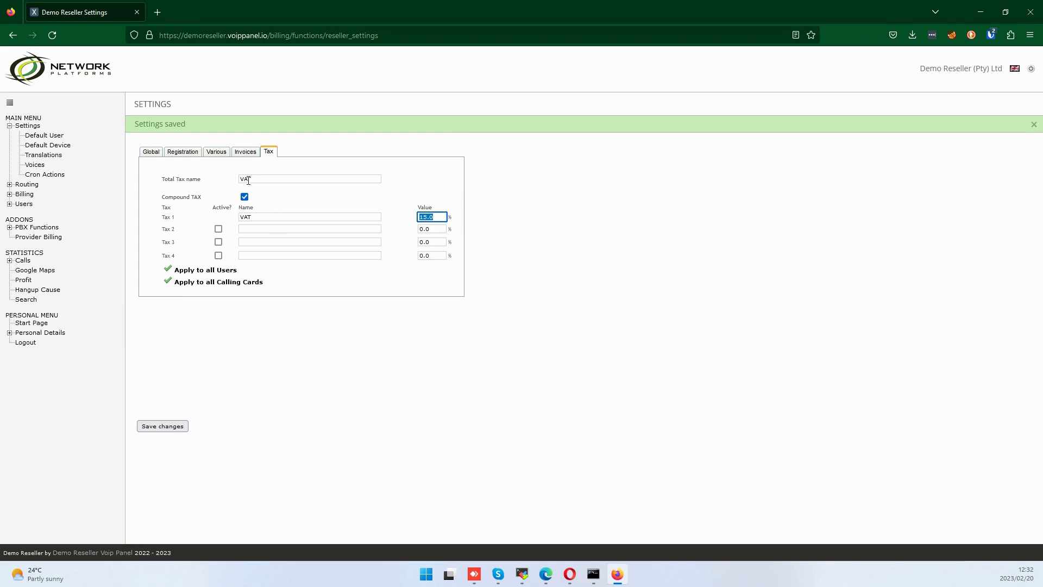
left_click(427, 217)
left_click(168, 427)
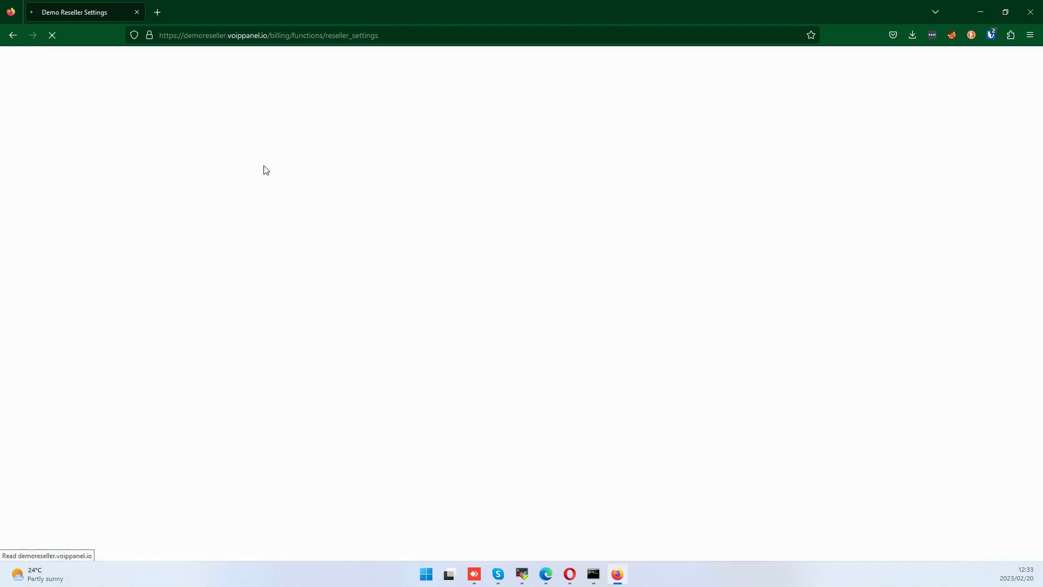
left_click(268, 155)
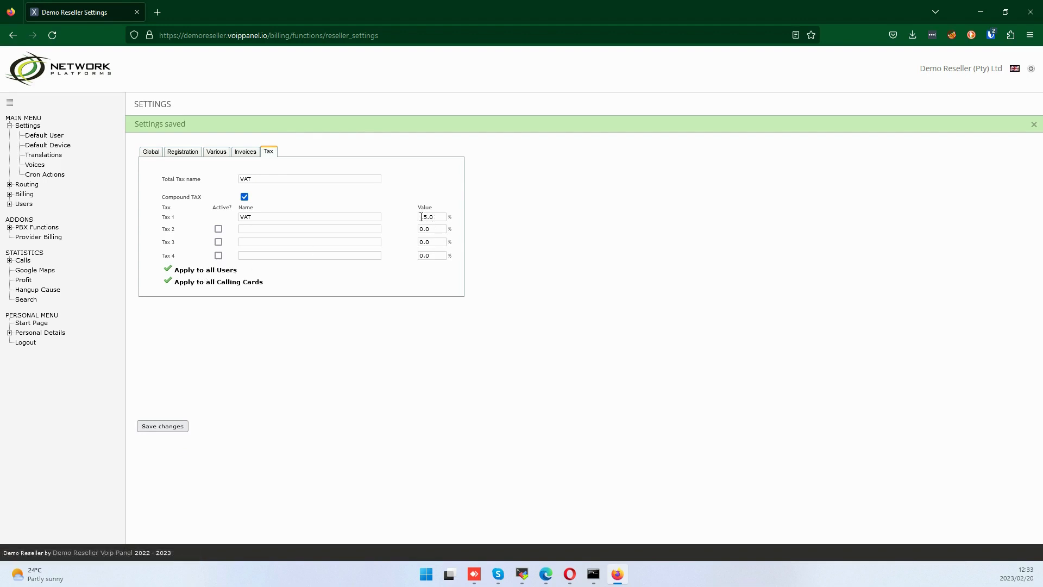
left_click(193, 271)
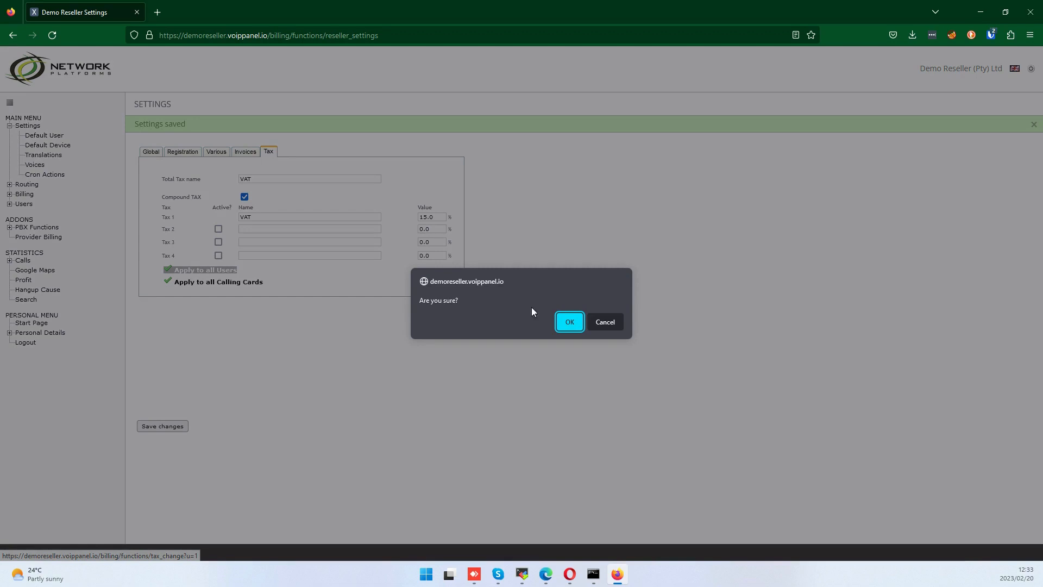
left_click(556, 323)
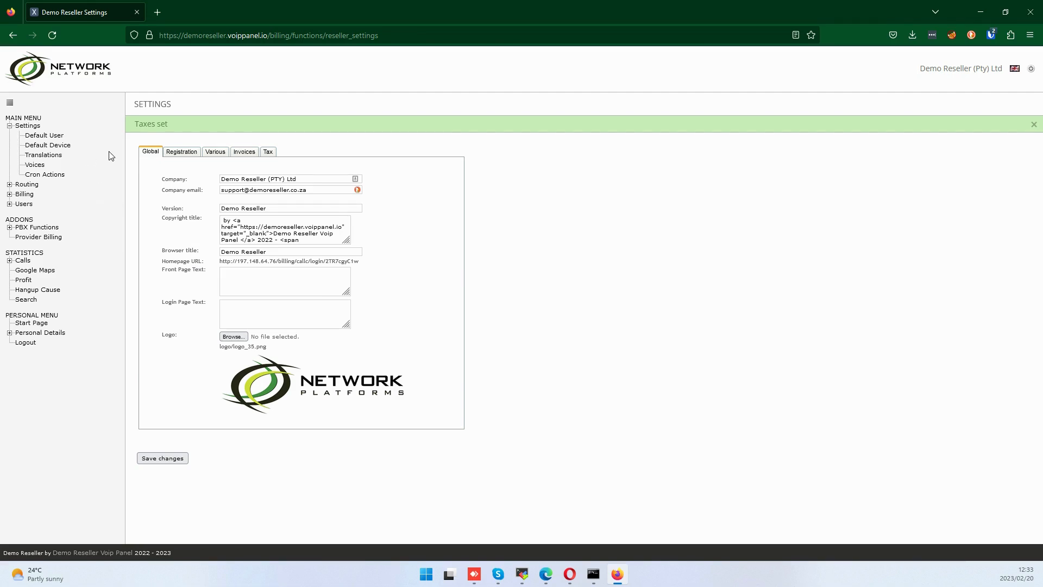
Try to open the default user settings and read the message about the missing LCR.
left_click(52, 137)
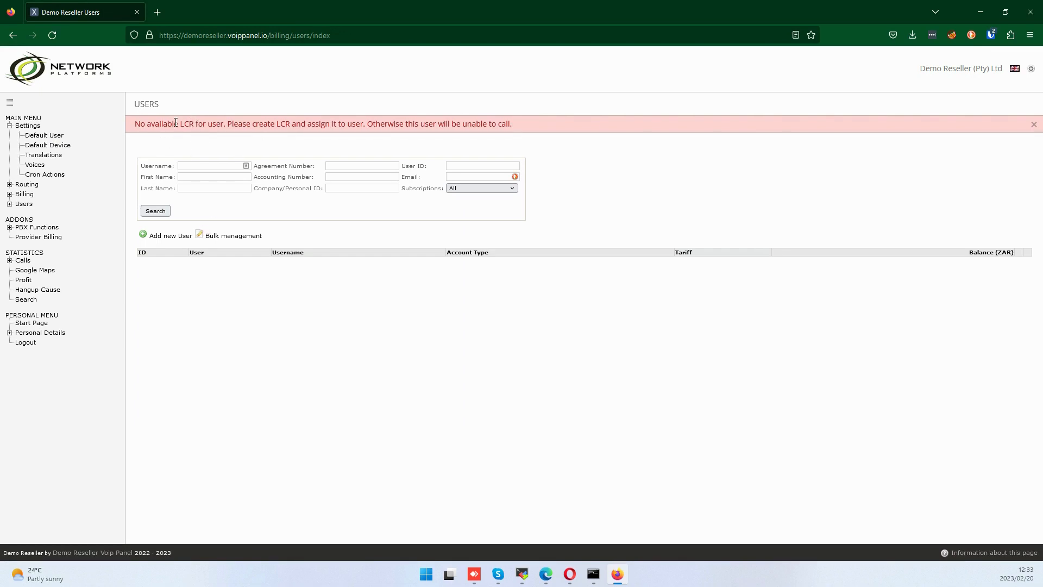
left_click_drag(181, 123, 222, 125)
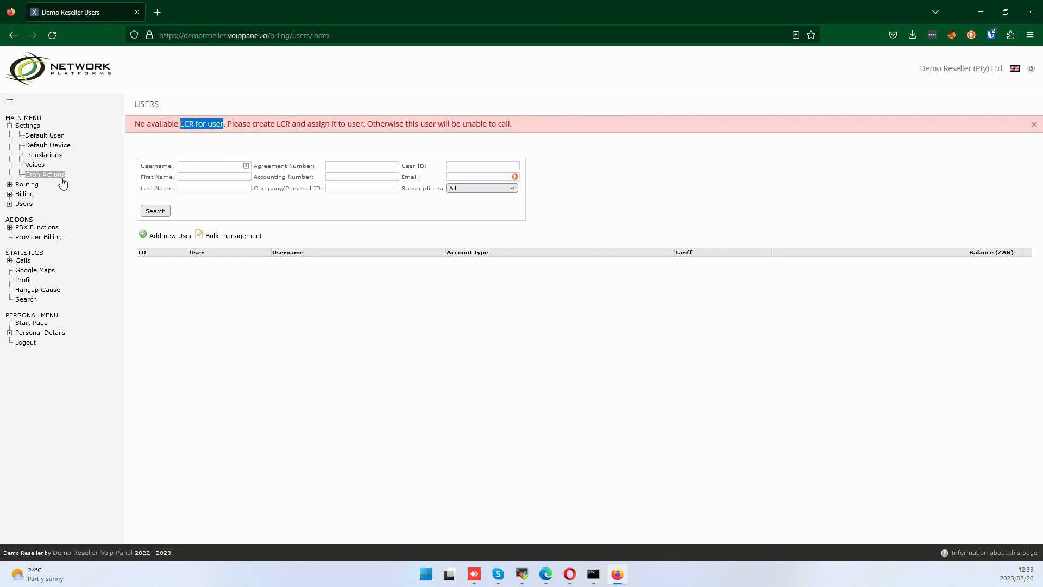
Create a new routing LCR named "LCR" ordered by Price.
left_click(11, 185)
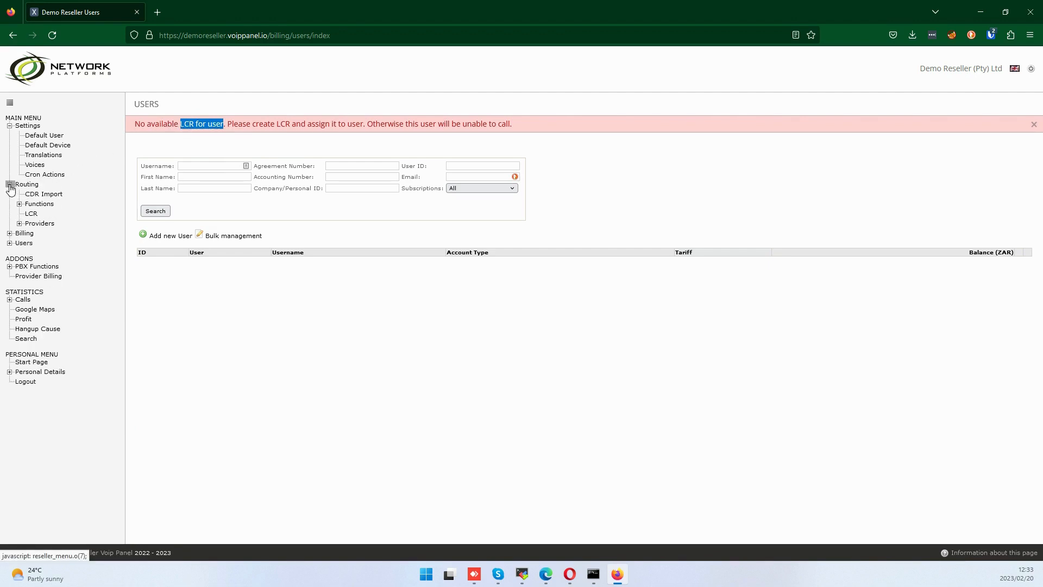
left_click(31, 215)
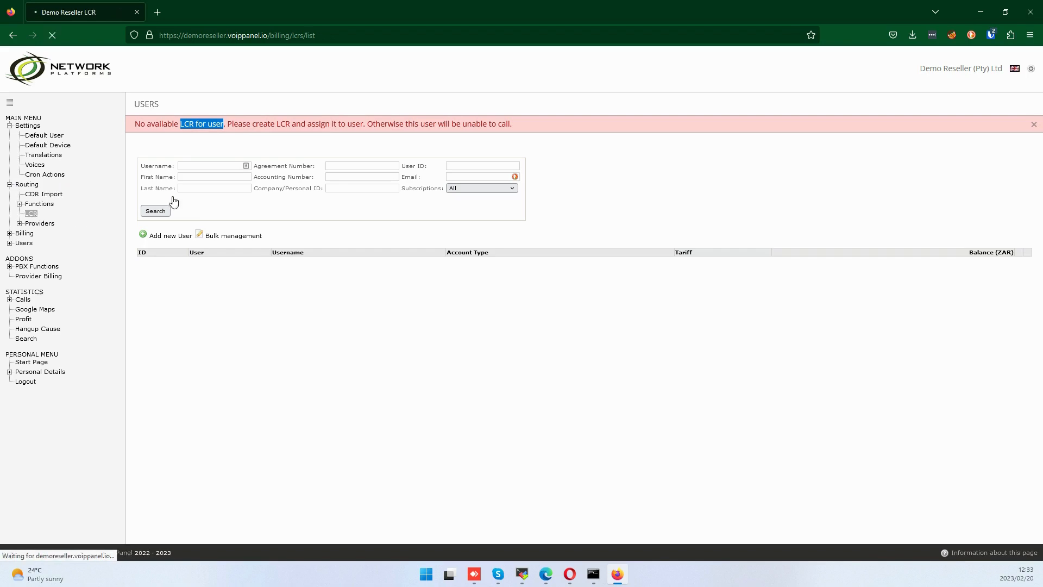
left_click(152, 141)
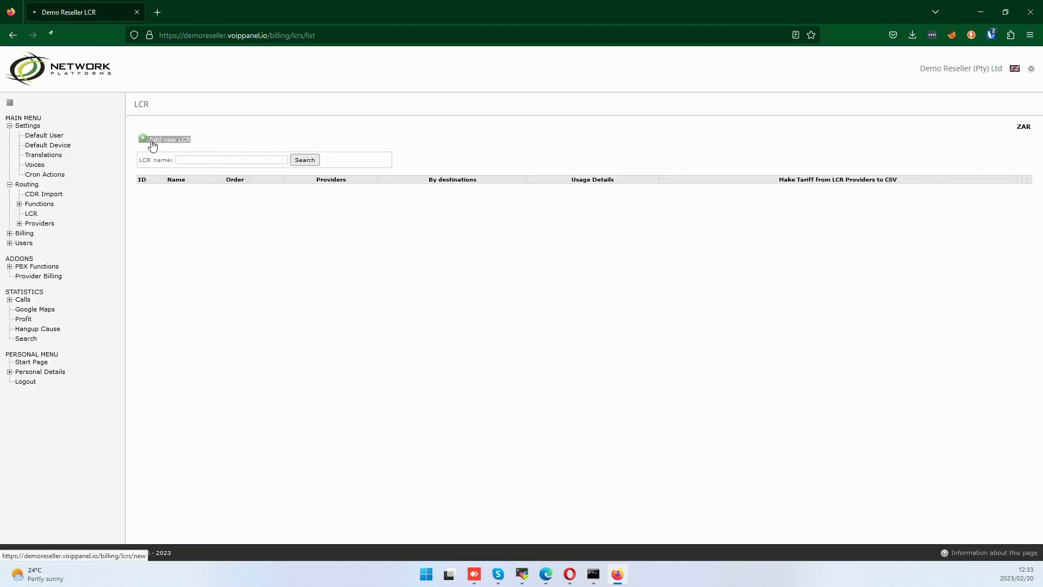
left_click(161, 137)
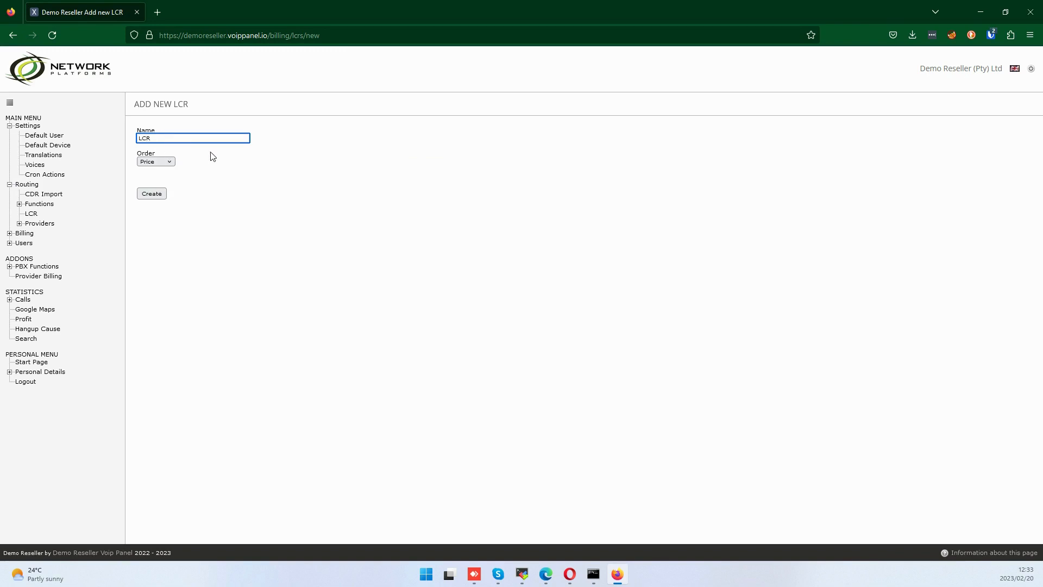
left_click(153, 194)
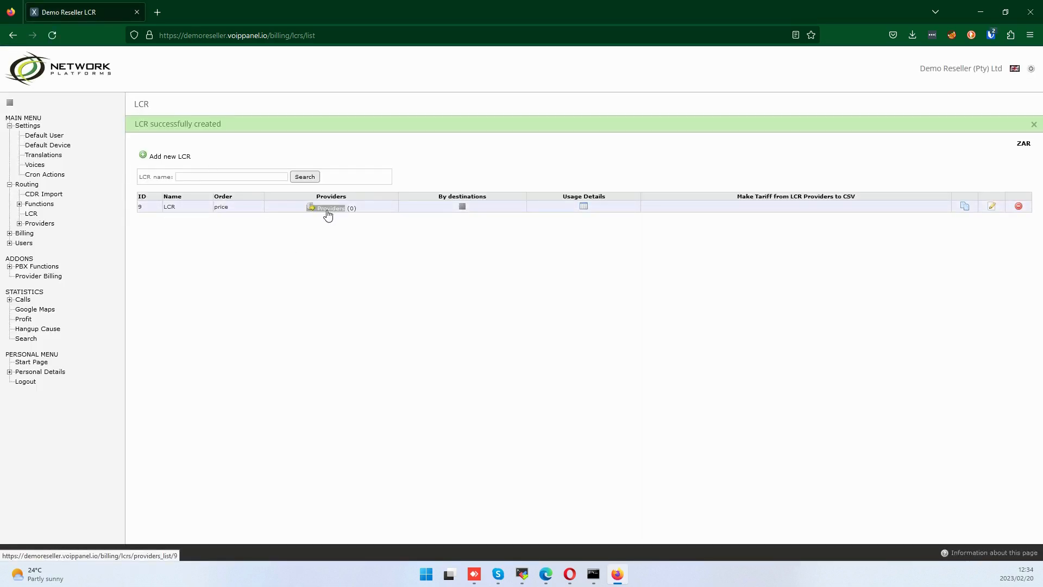
Add Network Platforms as a provider to the LCR and save the changes.
left_click(327, 213)
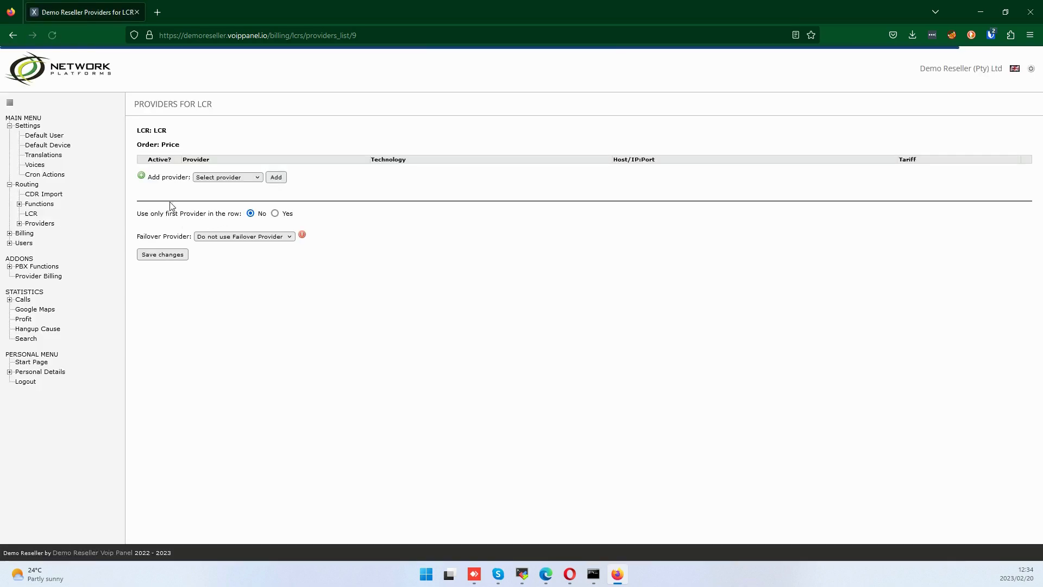
left_click(235, 177)
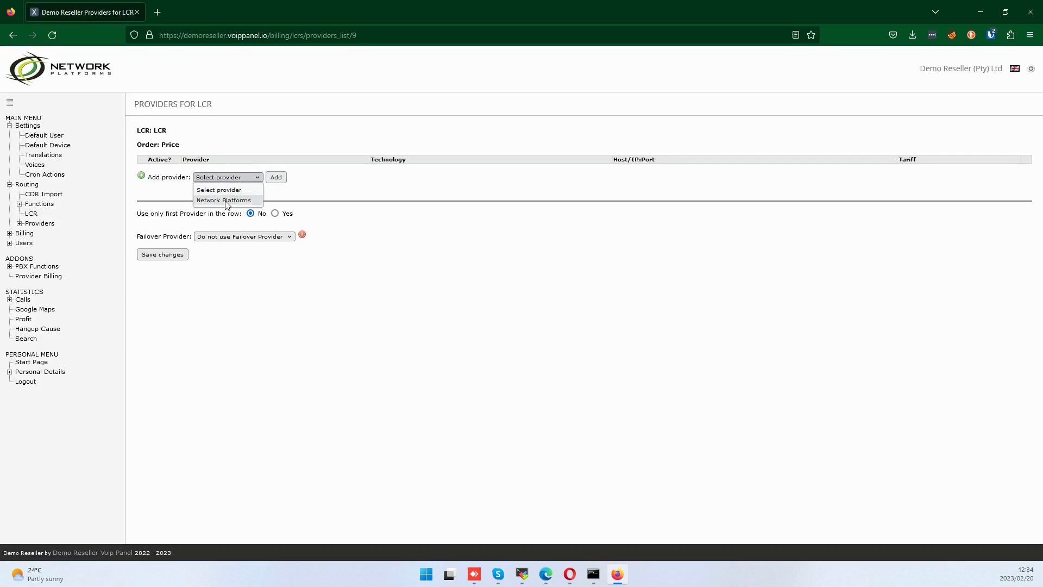
left_click(226, 200)
left_click(272, 177)
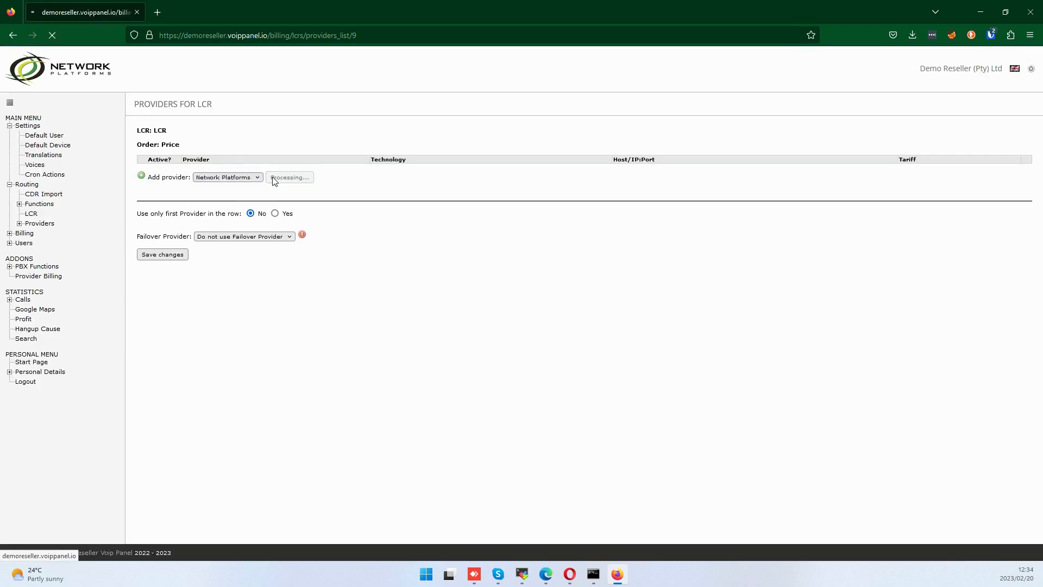
left_click(173, 287)
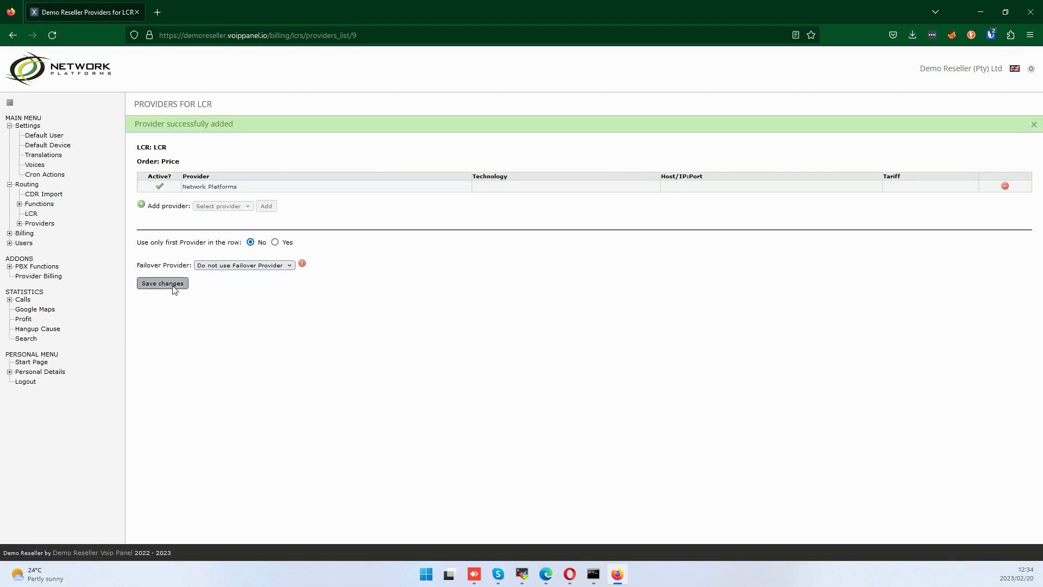
Try to open the default user settings and the new user form, and read the message about missing tariffs.
left_click(36, 138)
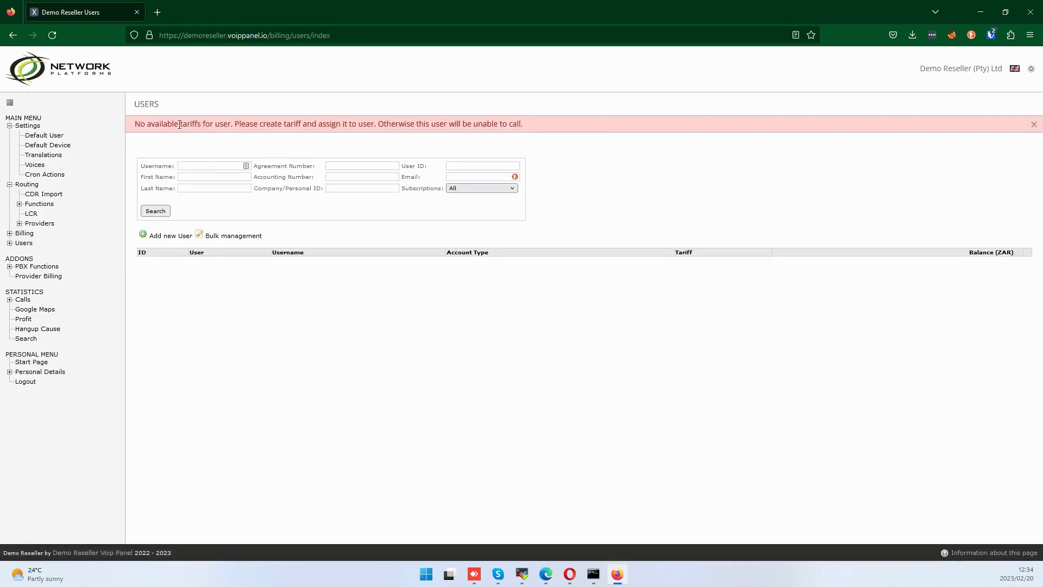
left_click_drag(236, 126, 420, 128)
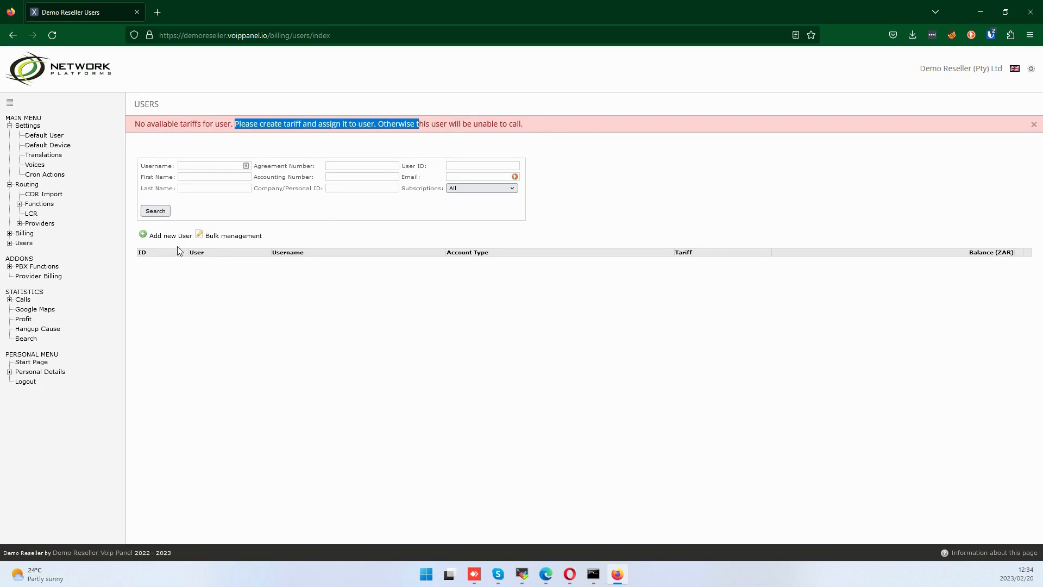
left_click(161, 238)
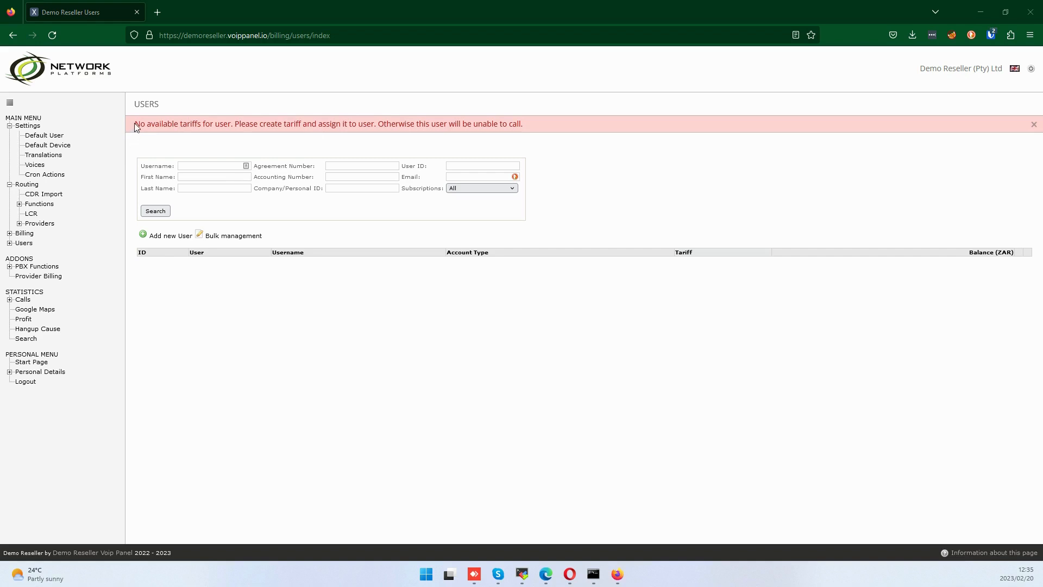
left_click_drag(135, 127, 214, 125)
left_click(230, 125)
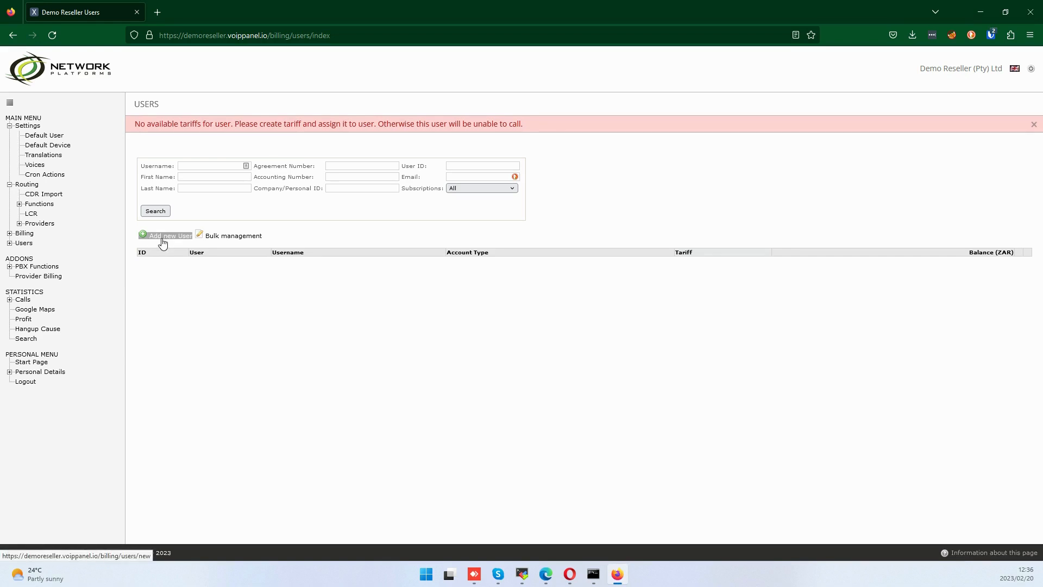
left_click(142, 238)
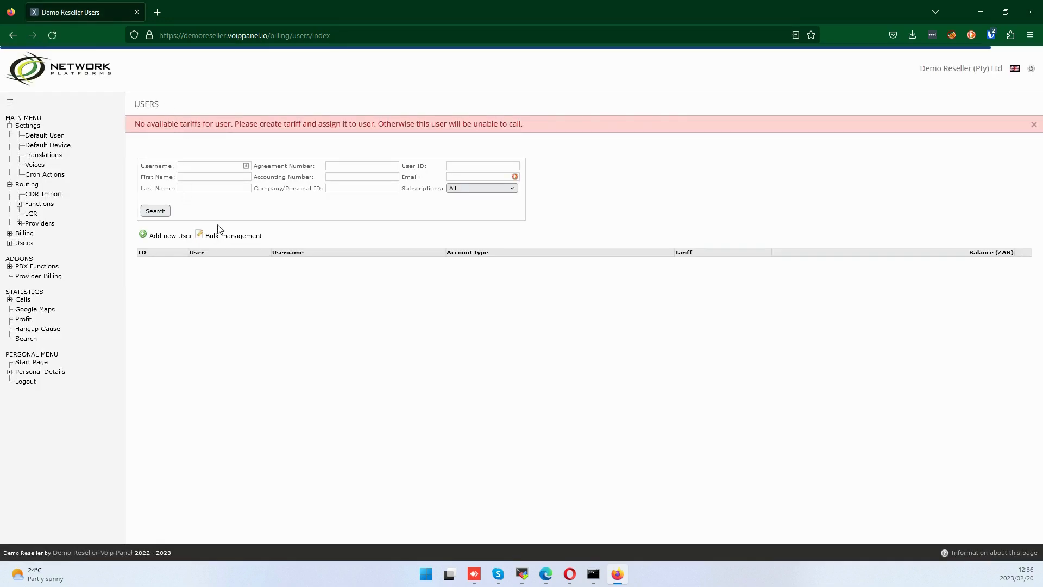
left_click(163, 236)
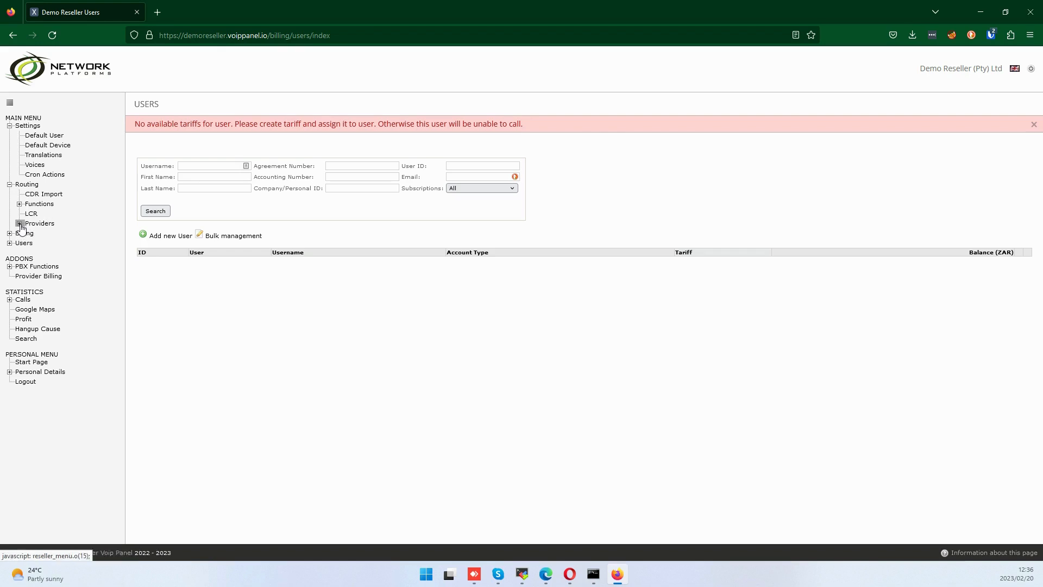
Open the Reseller Rate Sheet of the Network Platforms system provider and export it to CSV.
left_click(20, 224)
left_click(36, 226)
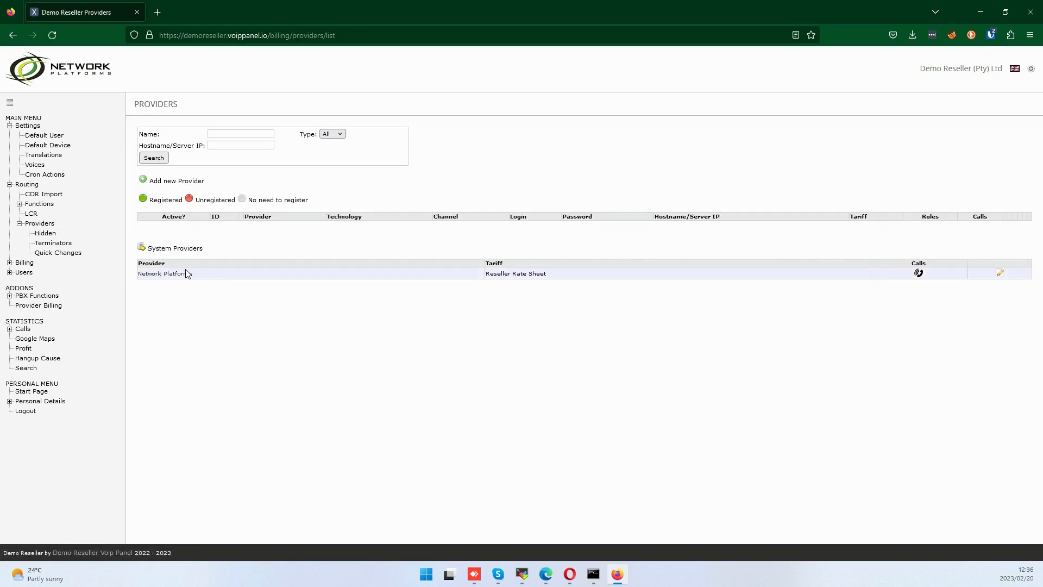
left_click(513, 273)
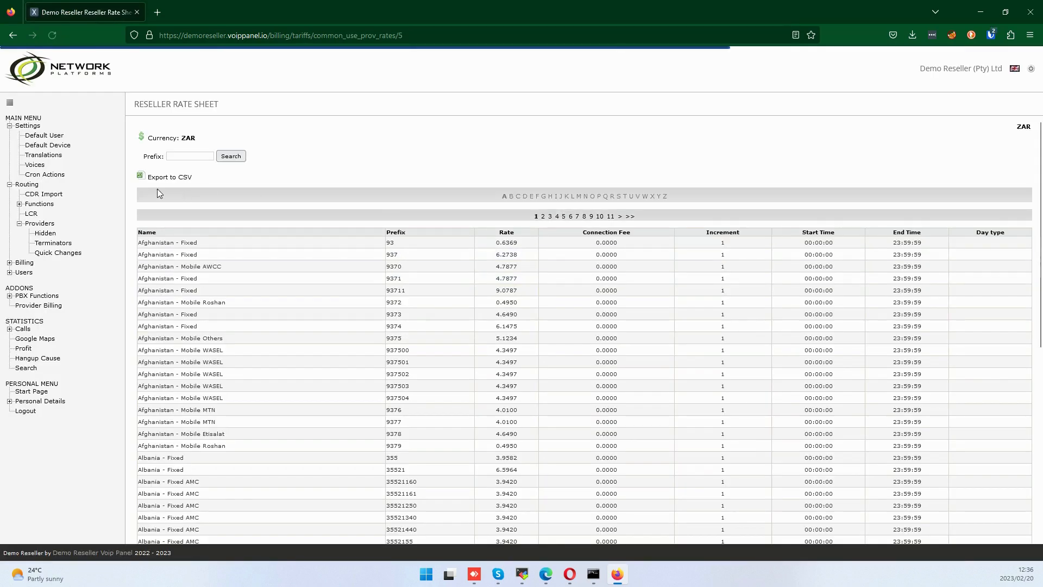
left_click(158, 179)
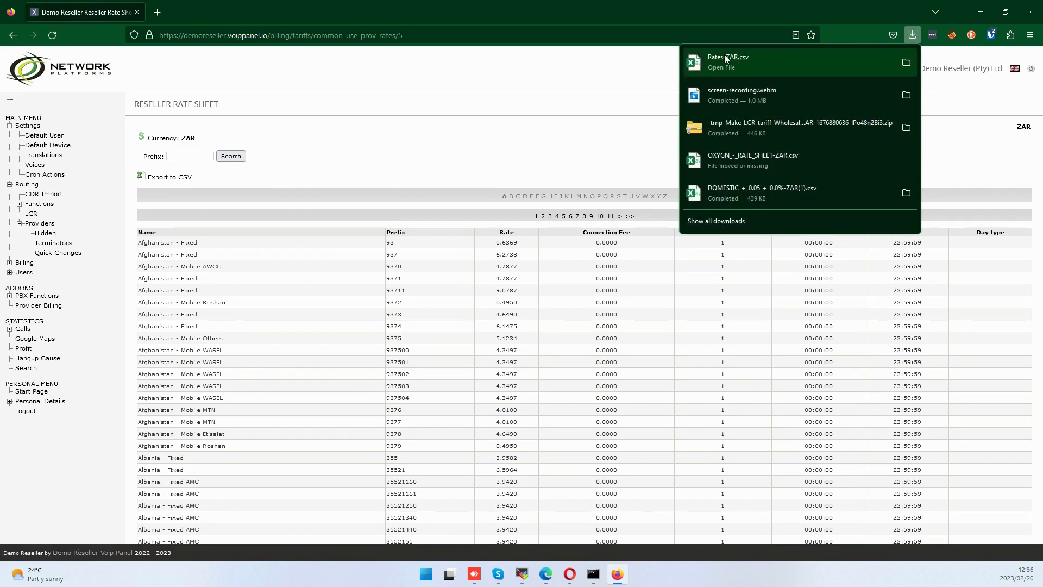
left_click(513, 75)
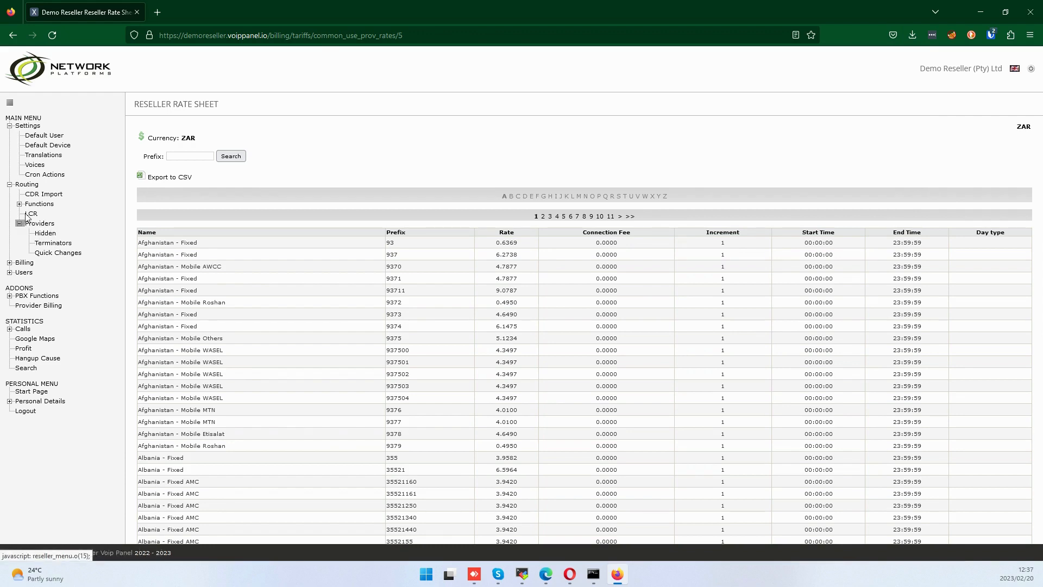
Create a new tariff named "Cost" of the Providers type in ZAR.
left_click(9, 263)
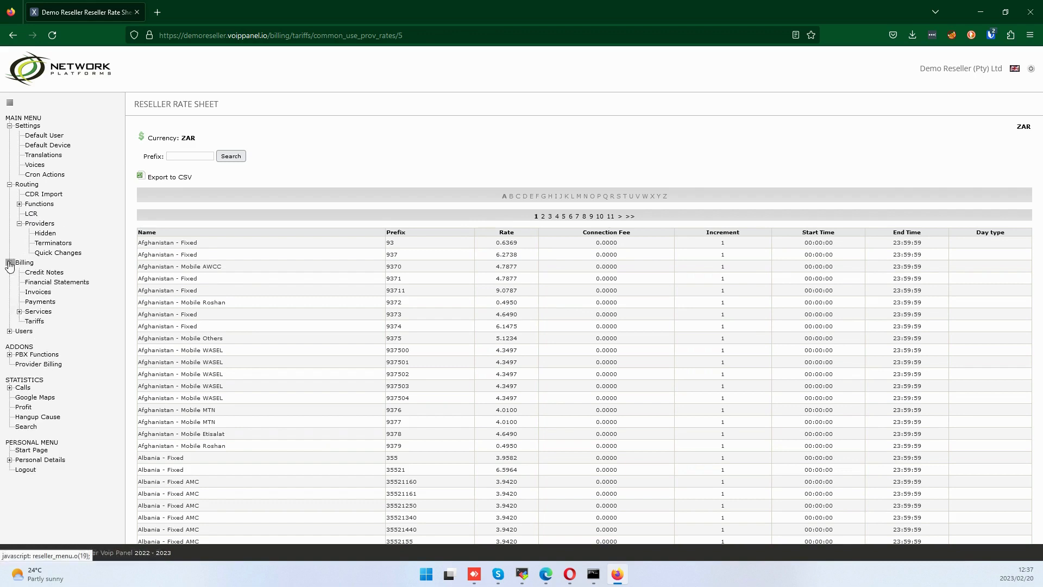
left_click(35, 321)
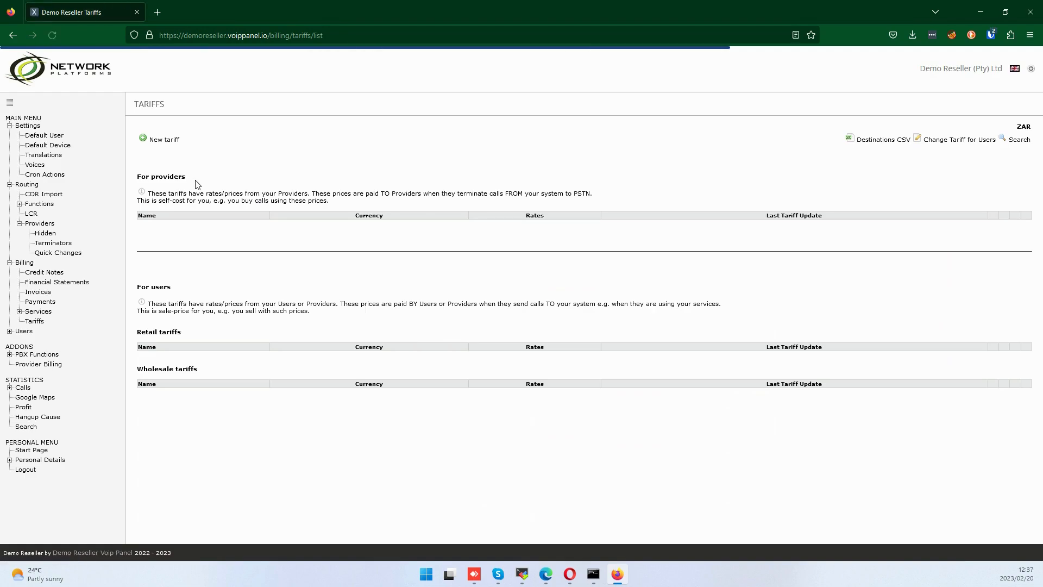
left_click(150, 141)
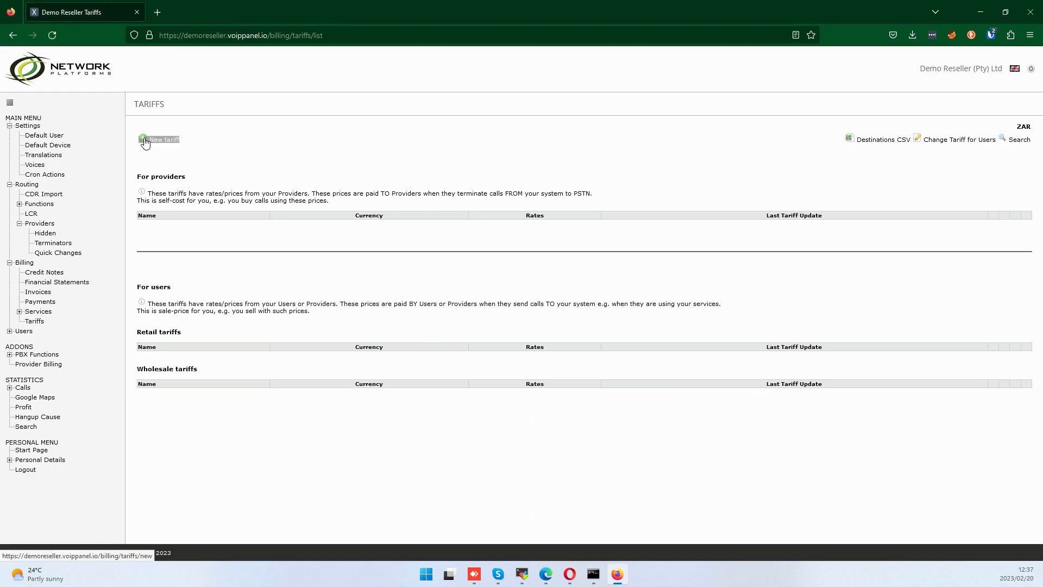
left_click(172, 137)
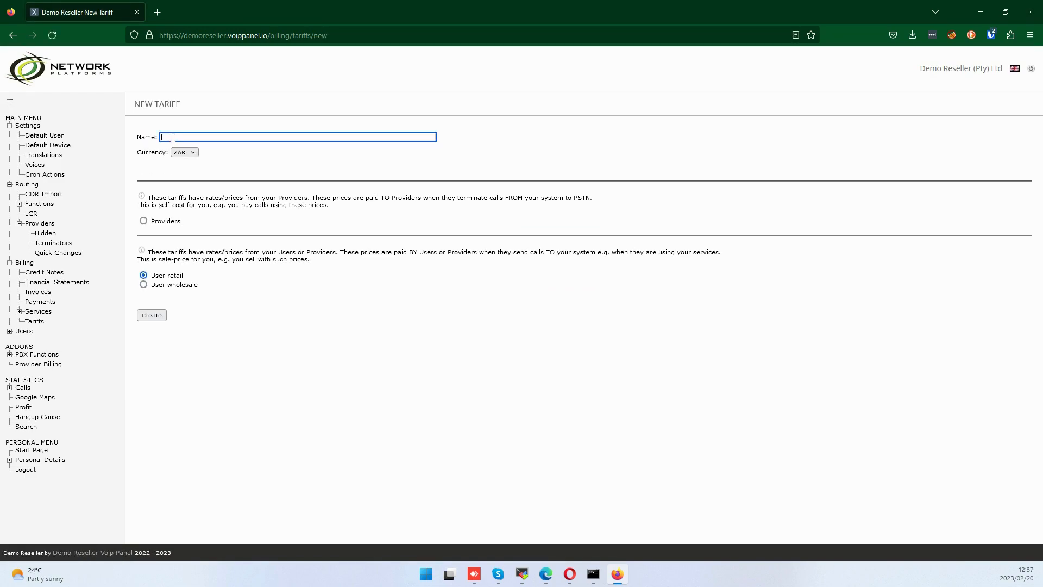
left_click(143, 221)
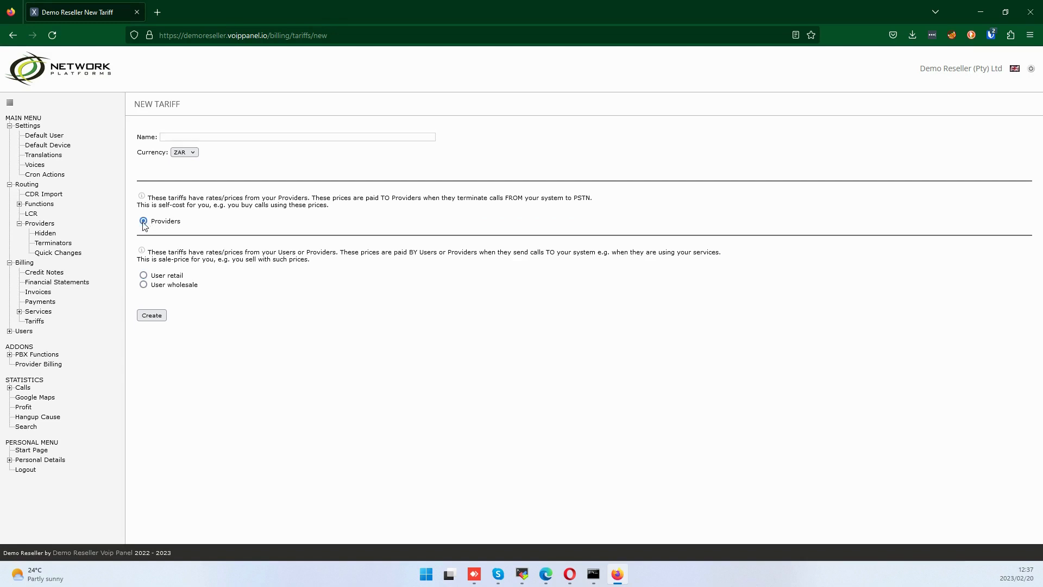
left_click(174, 136)
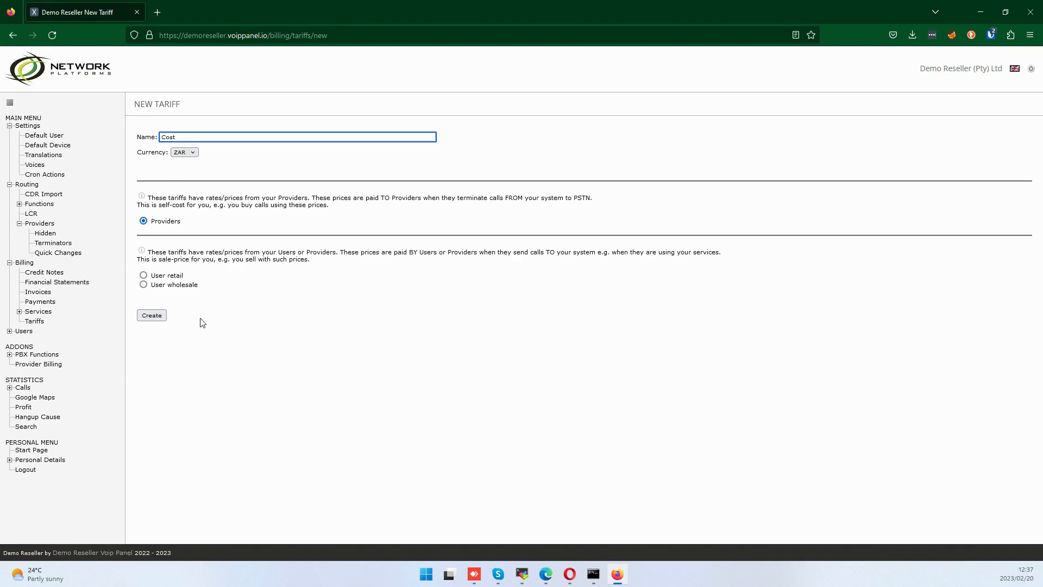
left_click(155, 317)
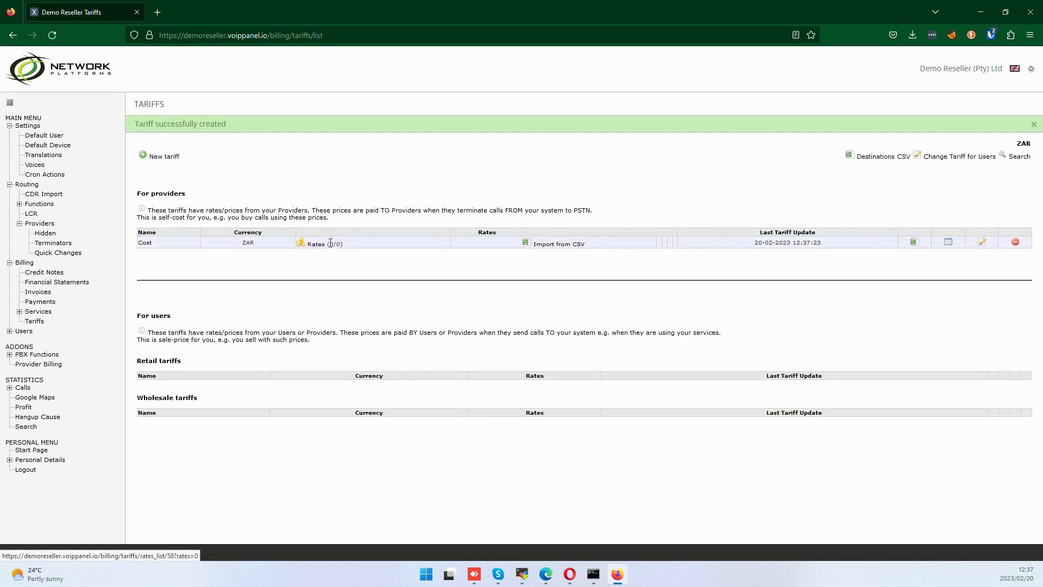
Start a CSV rate import for the Cost tariff and upload the file Rates-ZAR.csv.
left_click(538, 246)
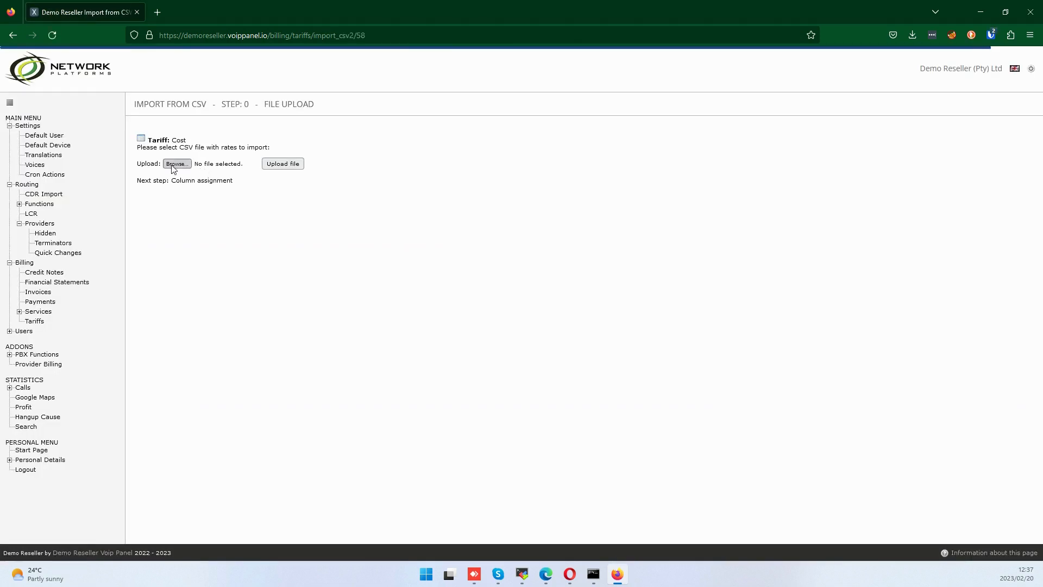
left_click(173, 164)
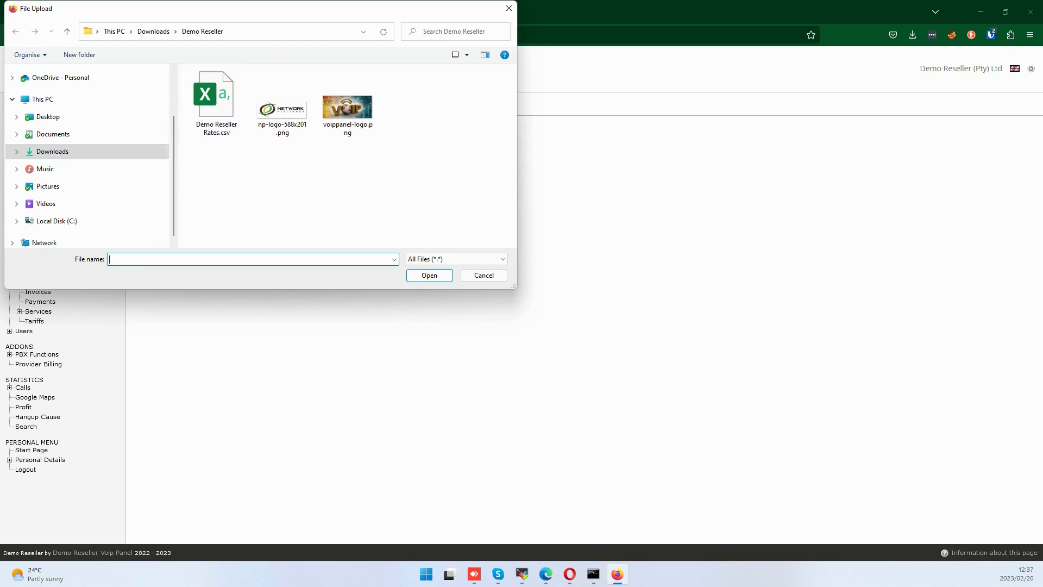
key("Escape")
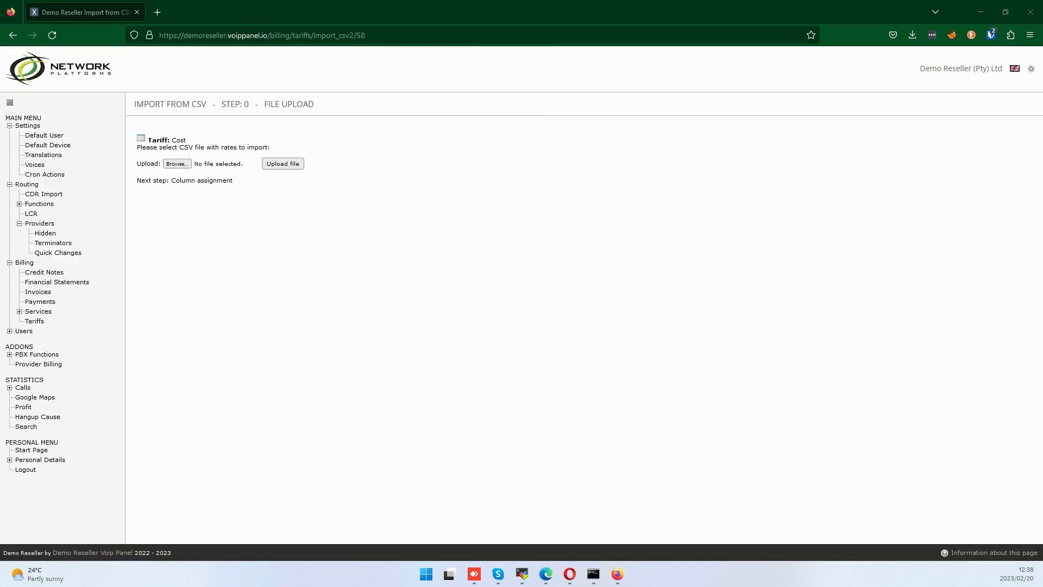
left_click(175, 165)
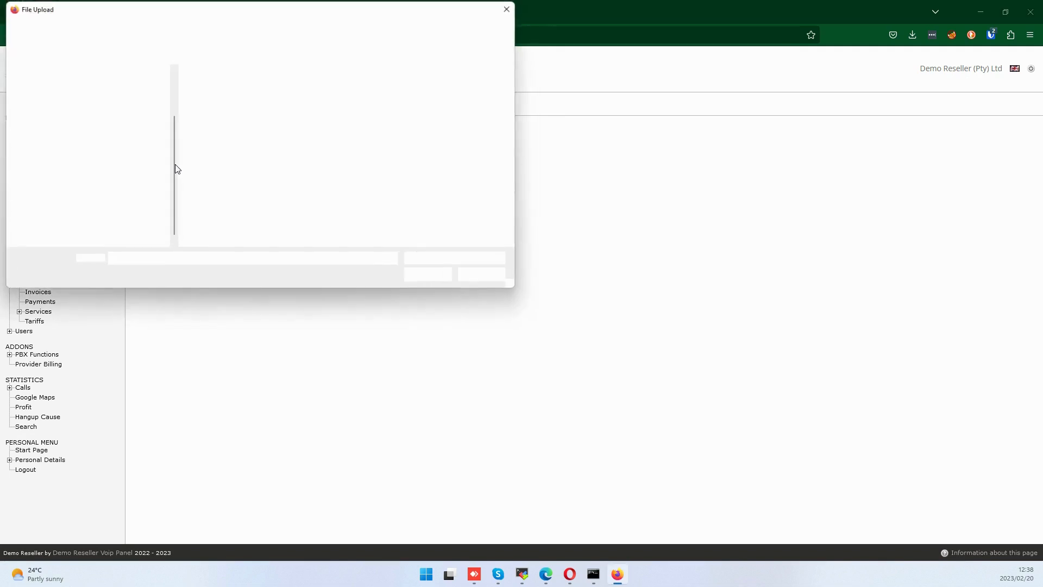
left_click(343, 106)
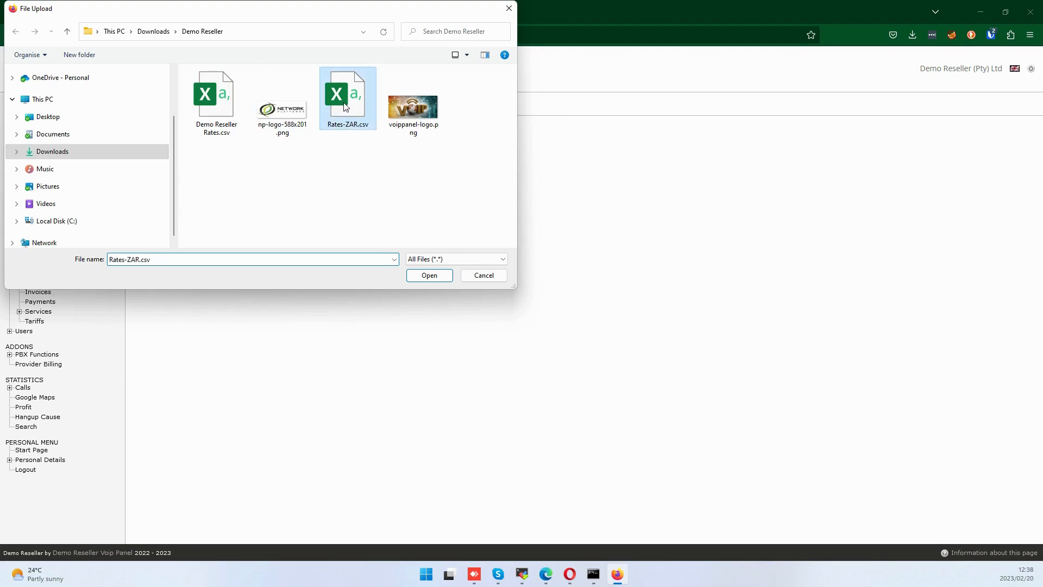
left_click(429, 275)
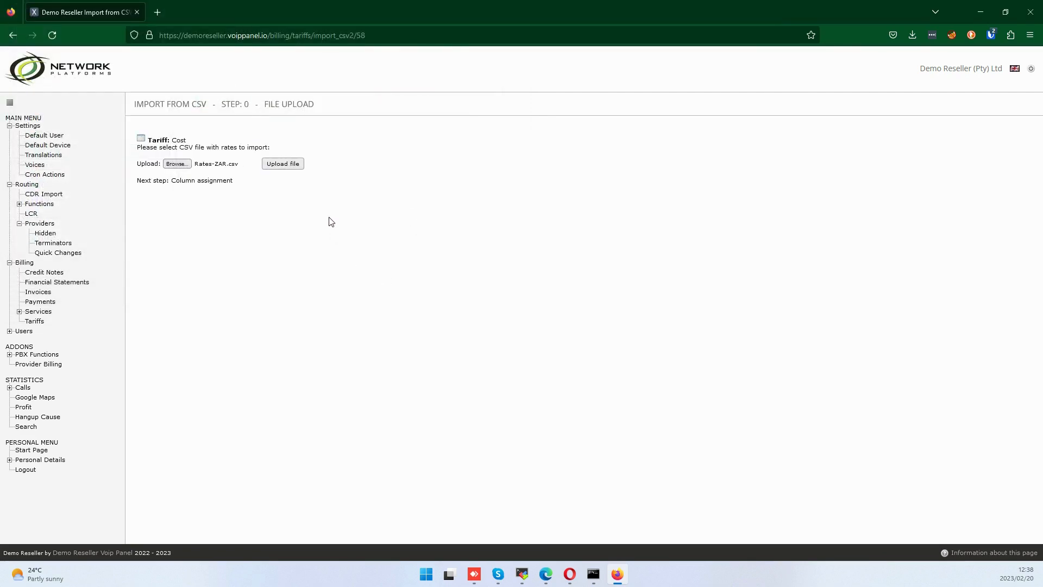
left_click(282, 166)
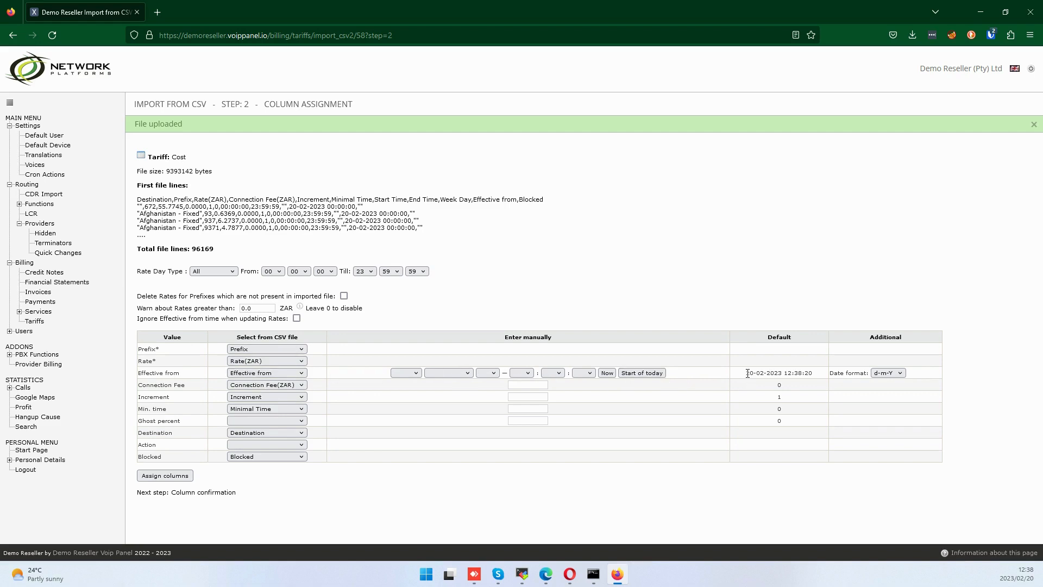
Clear the CSV column assignments for Connection Fee and Increment so that their default values are used.
left_click_drag(747, 373, 810, 373)
left_click(786, 372)
left_click(298, 385)
left_click(266, 393)
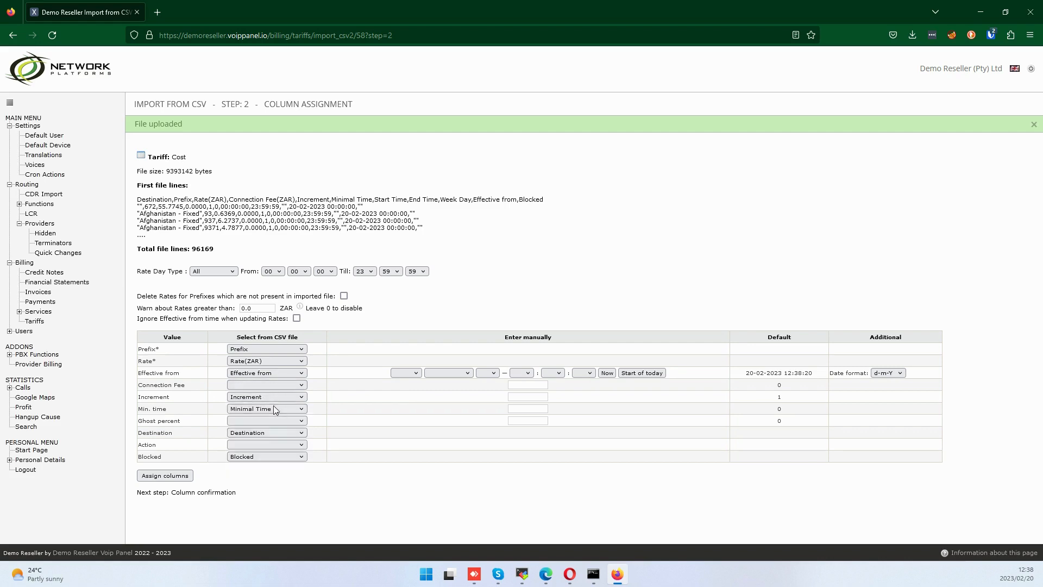
left_click(302, 401)
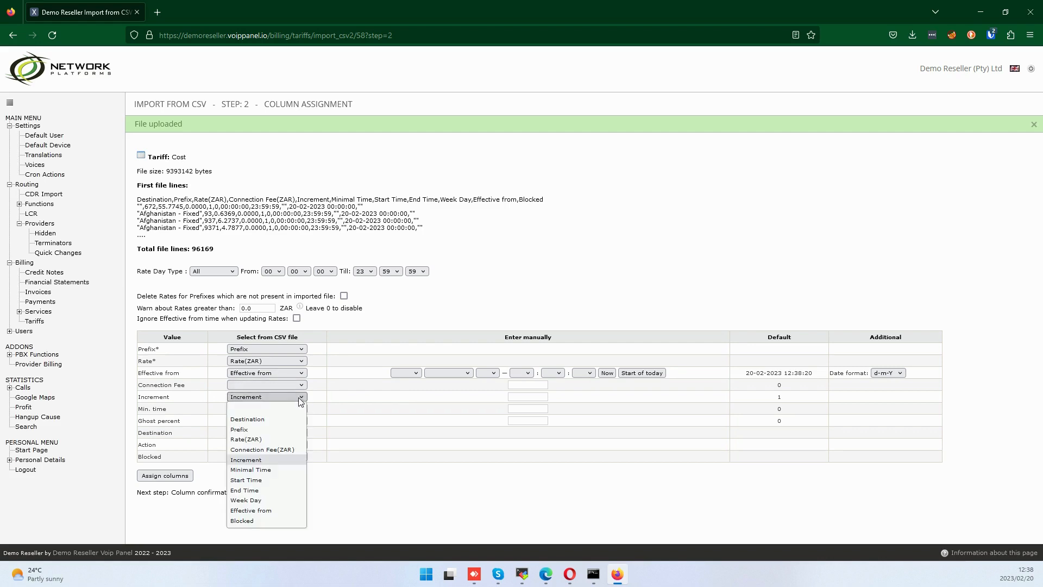
left_click(254, 406)
double_click(779, 397)
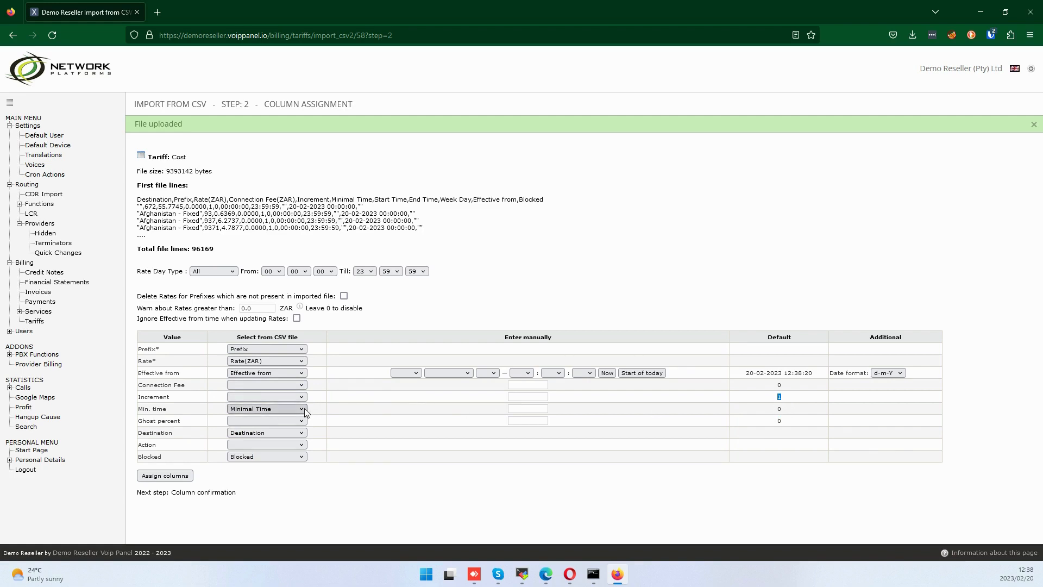
Clear the CSV column assignments for Min. time and Blocked, checking the default values for Min. time and Ghost percent.
left_click(265, 410)
left_click(266, 421)
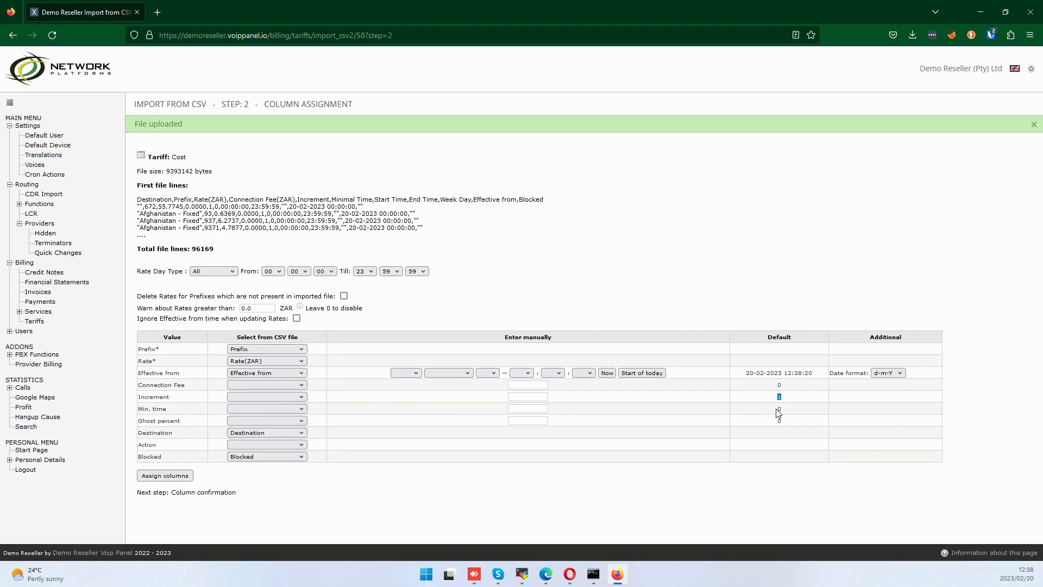
double_click(779, 409)
double_click(779, 421)
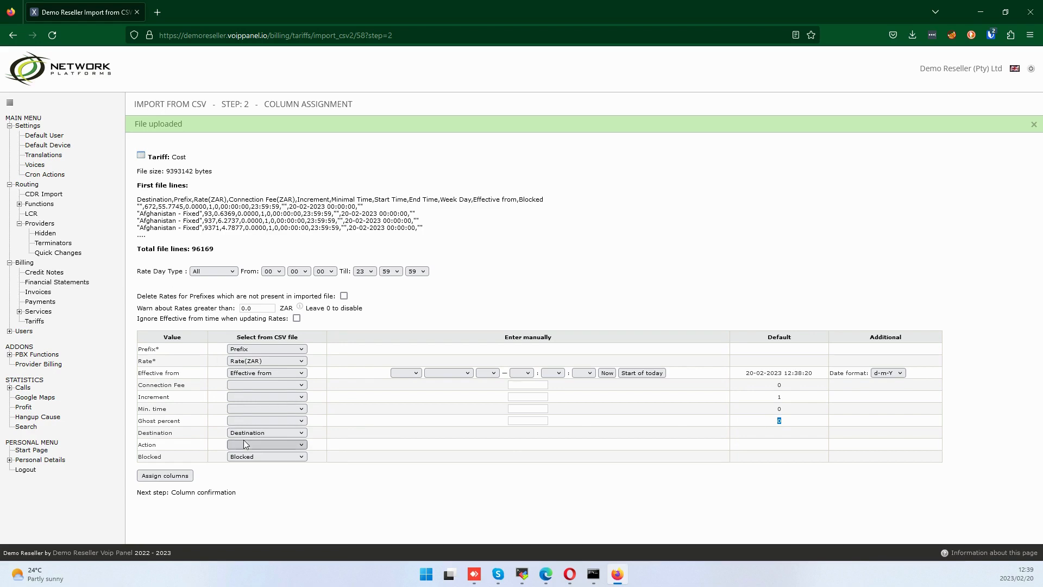
left_click(288, 455)
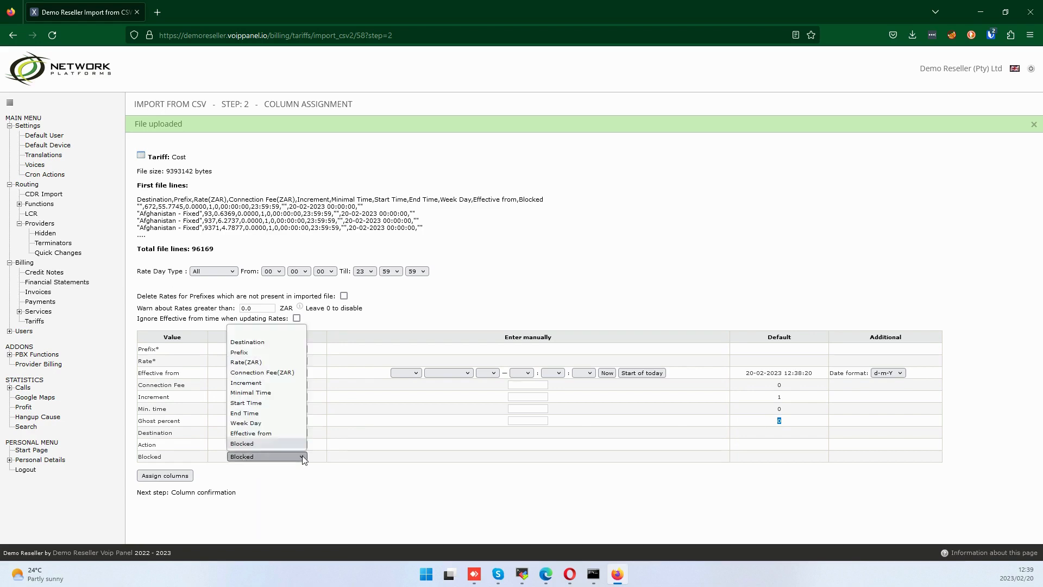
left_click(257, 330)
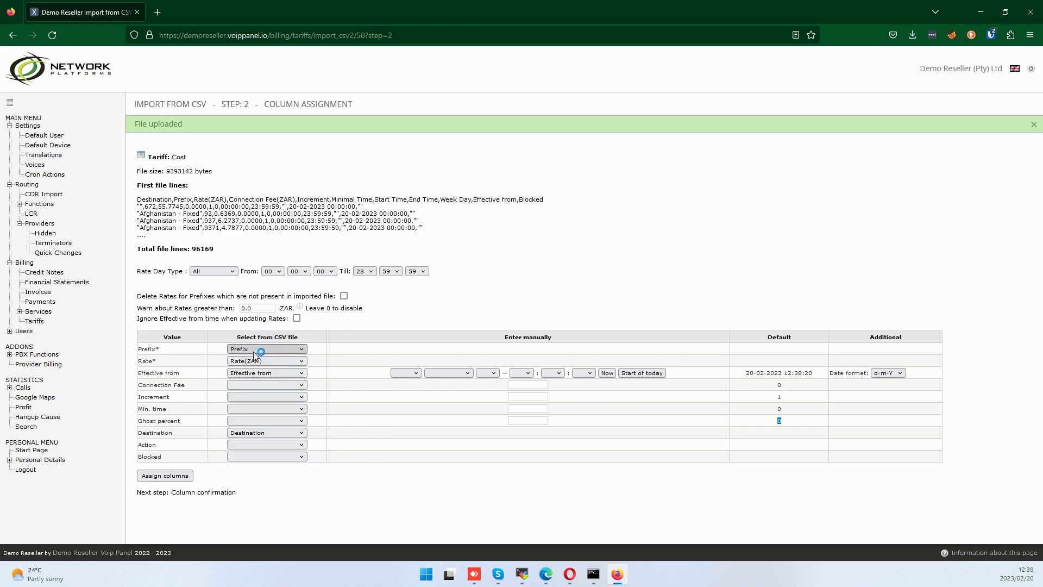
Assign and confirm the CSV columns, then create the new rates in the Cost tariff and return to the tariff list.
left_click(158, 476)
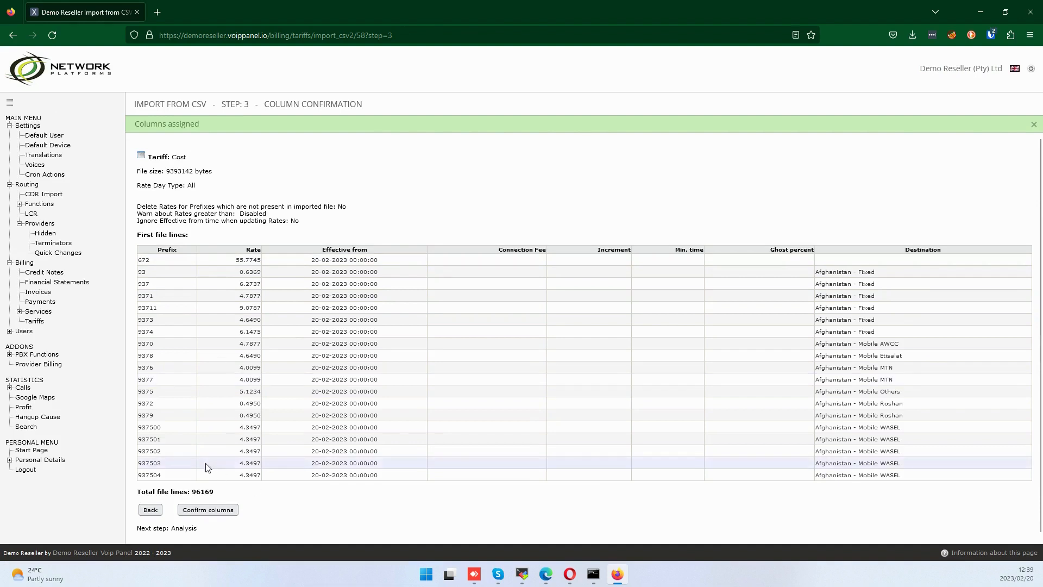
double_click(193, 492)
left_click(301, 499)
left_click(221, 513)
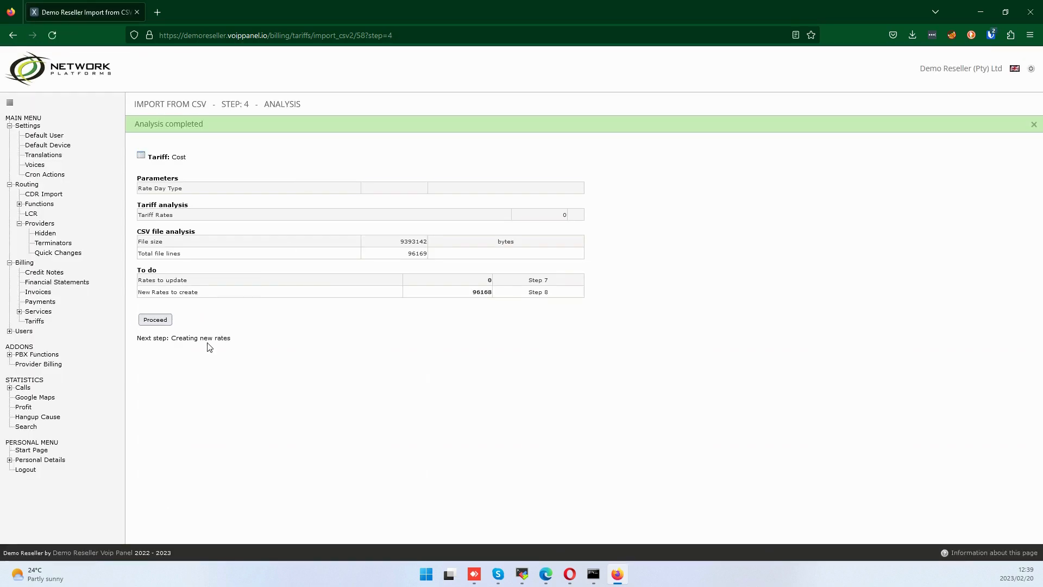
left_click(154, 322)
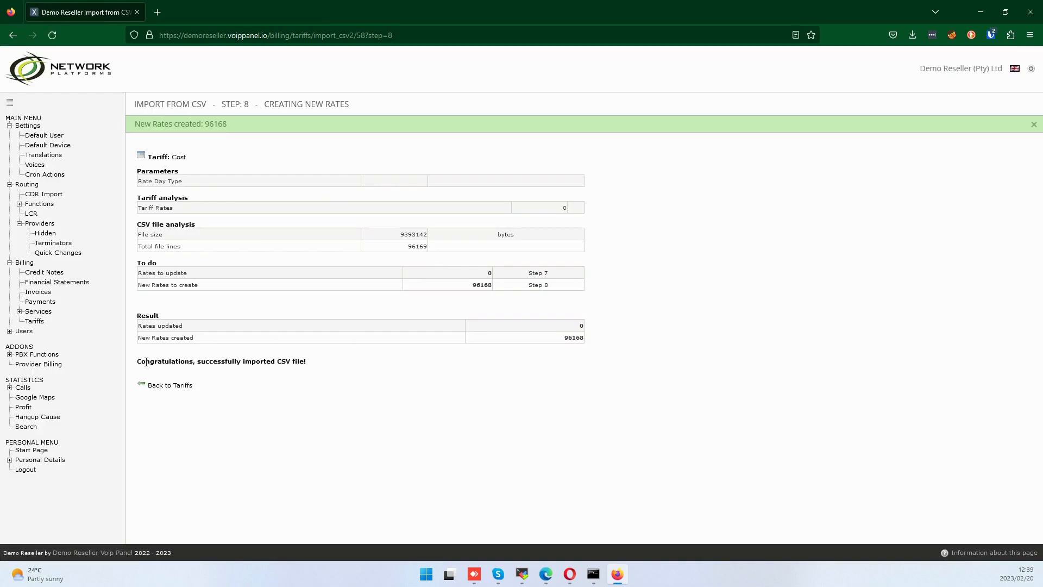
left_click_drag(146, 361, 287, 361)
left_click(170, 385)
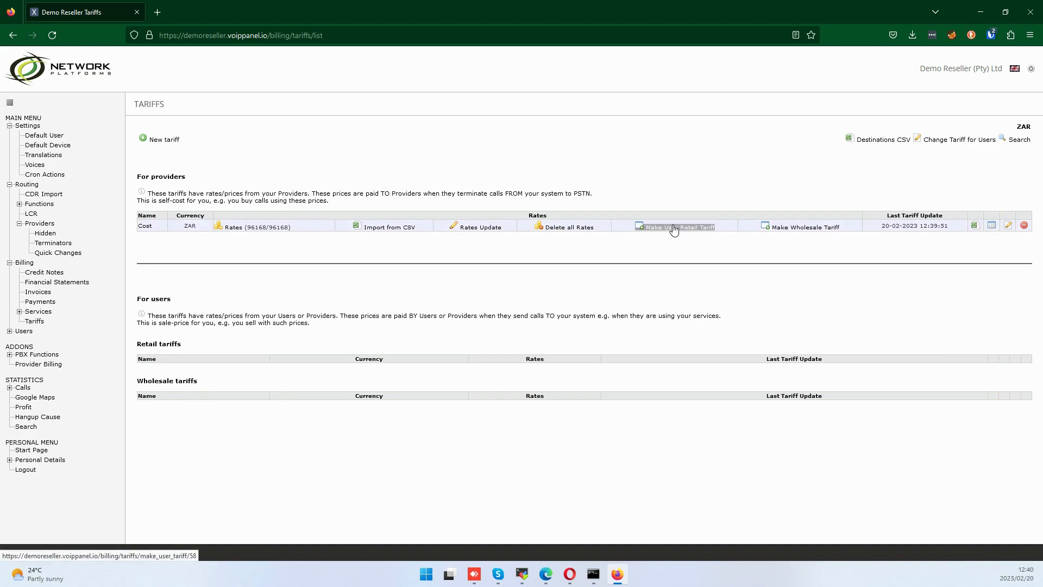
Make a wholesale tariff from the Cost provider tariff with 20 percent added.
left_click(785, 230)
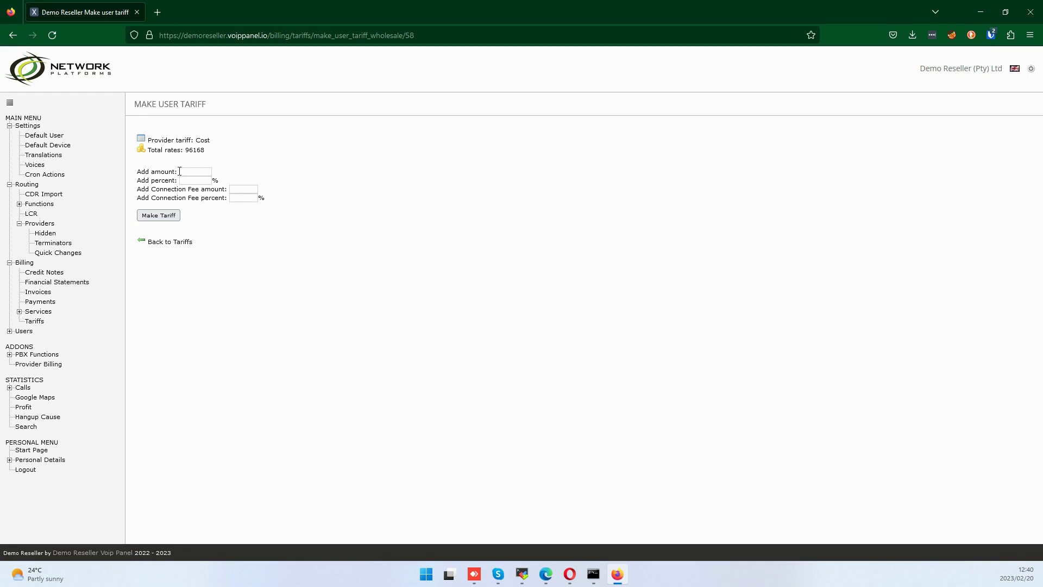
left_click(189, 180)
left_click(162, 215)
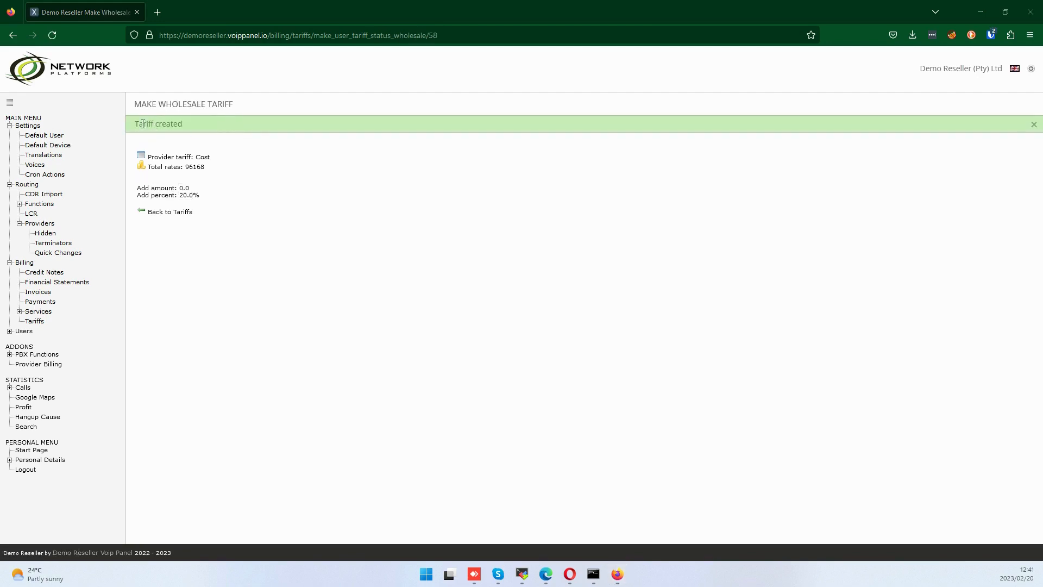
left_click(161, 214)
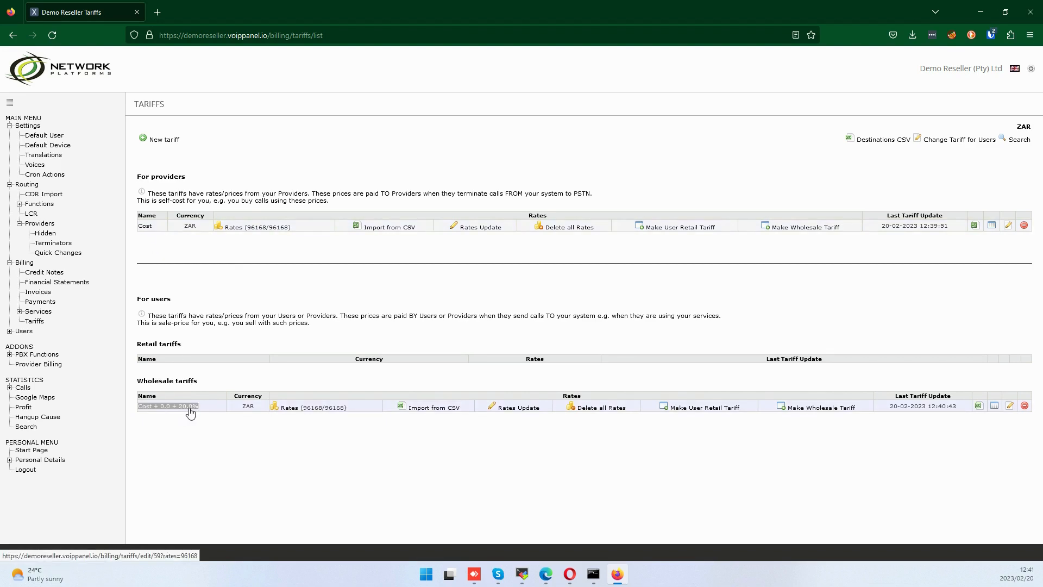
Rename the new wholesale tariff to "Default user Rate sheet" and save it.
left_click(1010, 407)
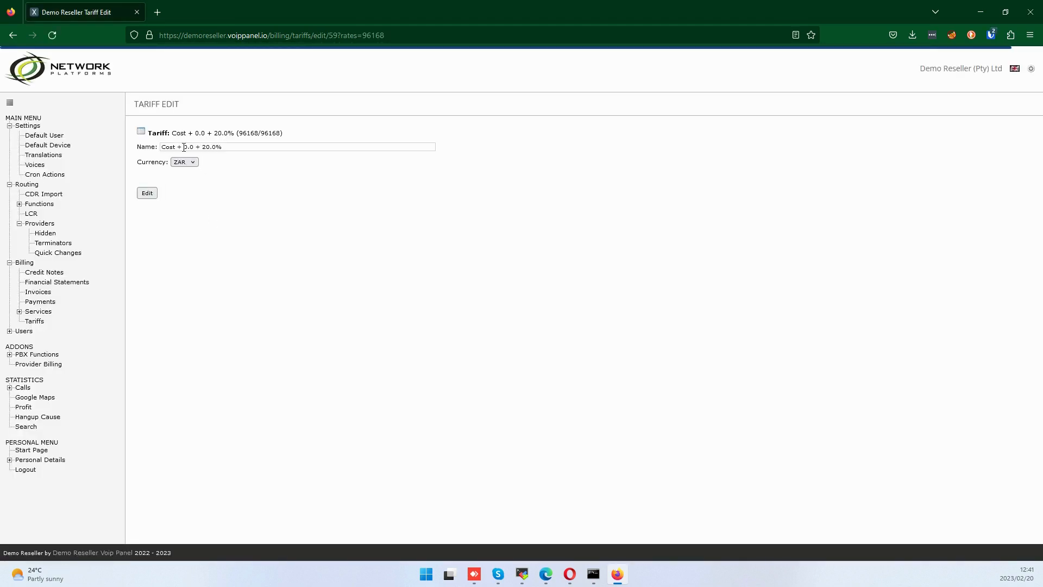
triple_click(222, 148)
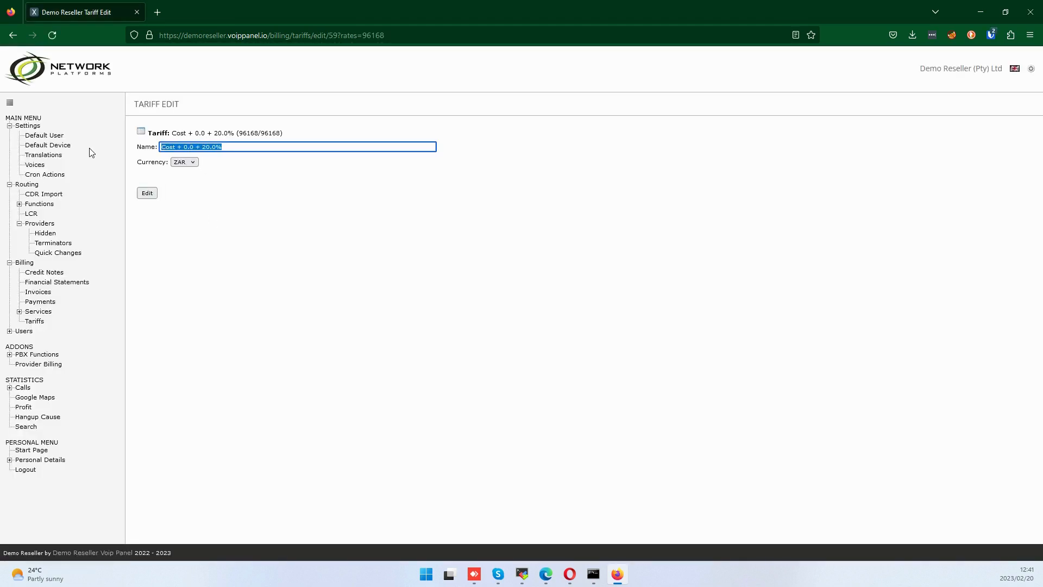
type("Def")
type("ault user Rate sheet")
left_click(146, 193)
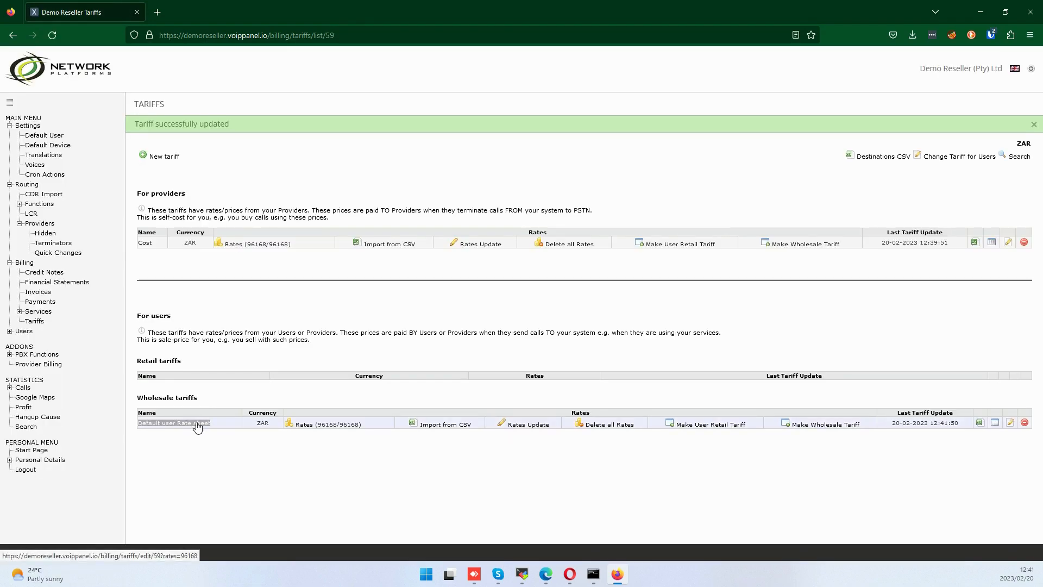
In the default user settings, set minimum username length 6, minimum password length 10 and tariff "Wholesale - Default user Rate sheet".
left_click(43, 137)
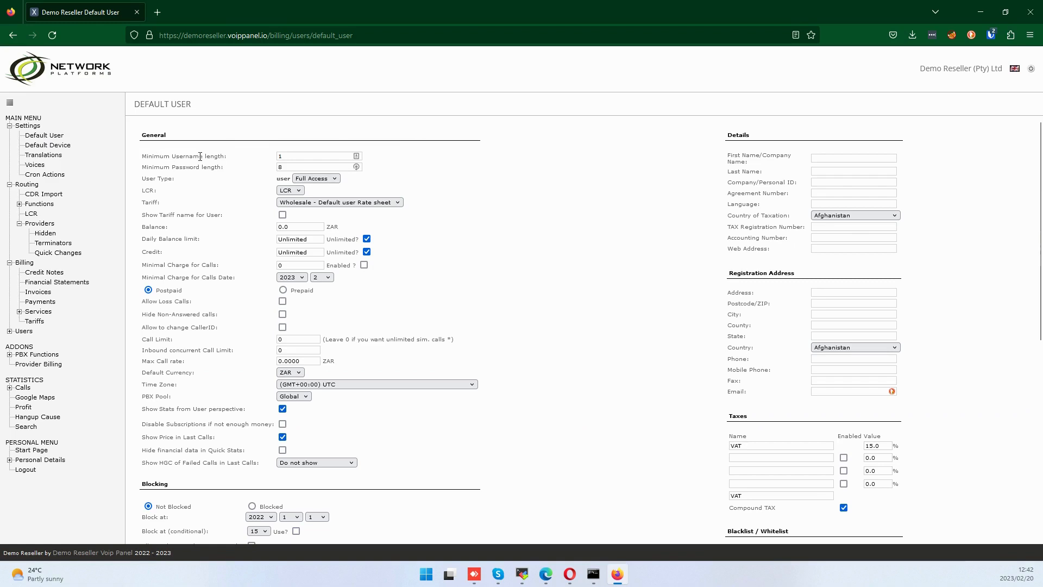
double_click(286, 157)
key("Tab")
type("1")
left_click(401, 202)
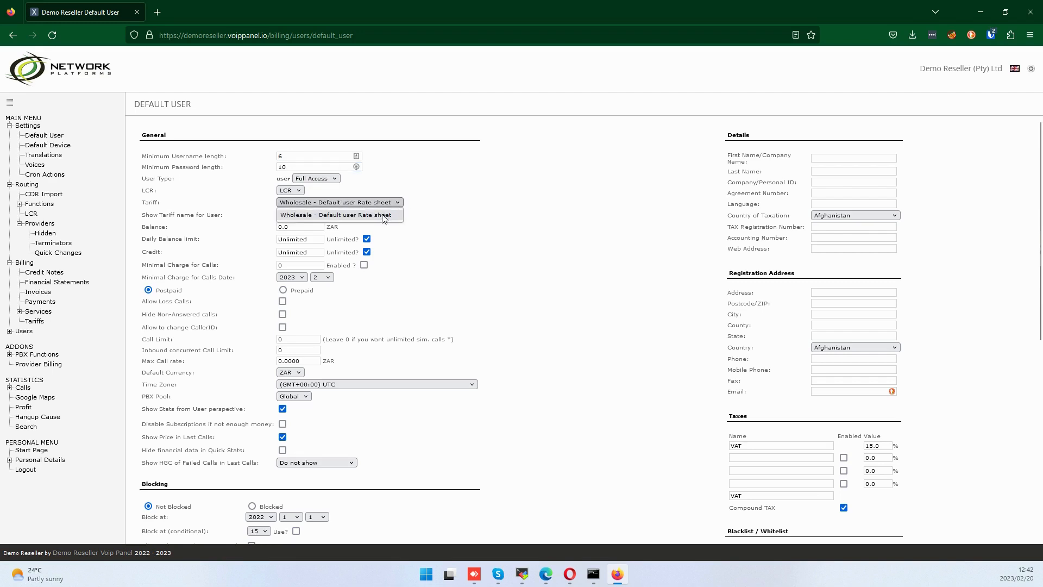
left_click(386, 217)
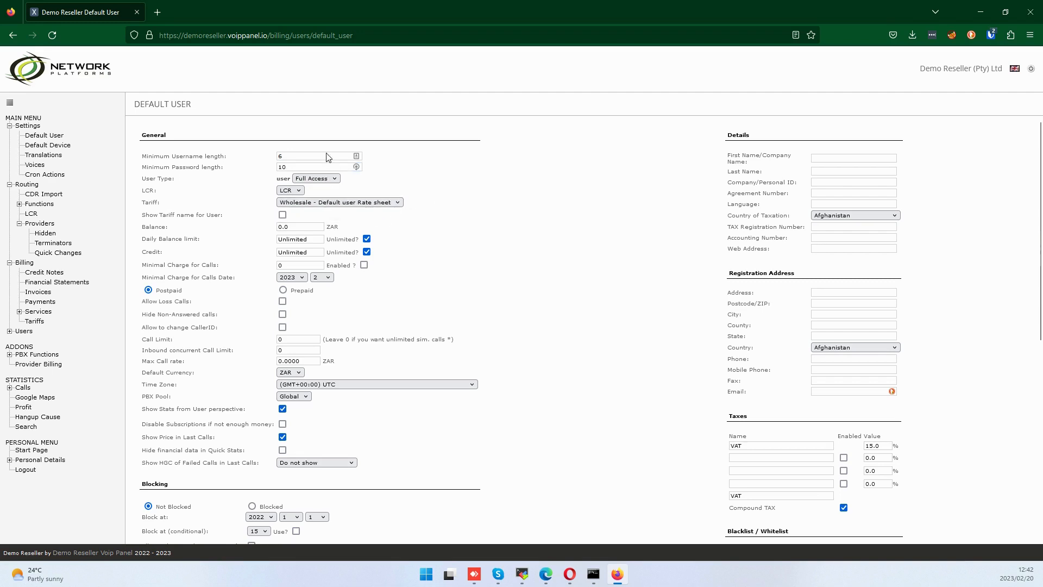
Remove the unlimited options from the default user's daily balance limit and credit, setting them to 50 and 100 ZAR.
mouse_move(318, 222)
left_click(367, 239)
left_click(366, 252)
left_click_drag(314, 239, 239, 249)
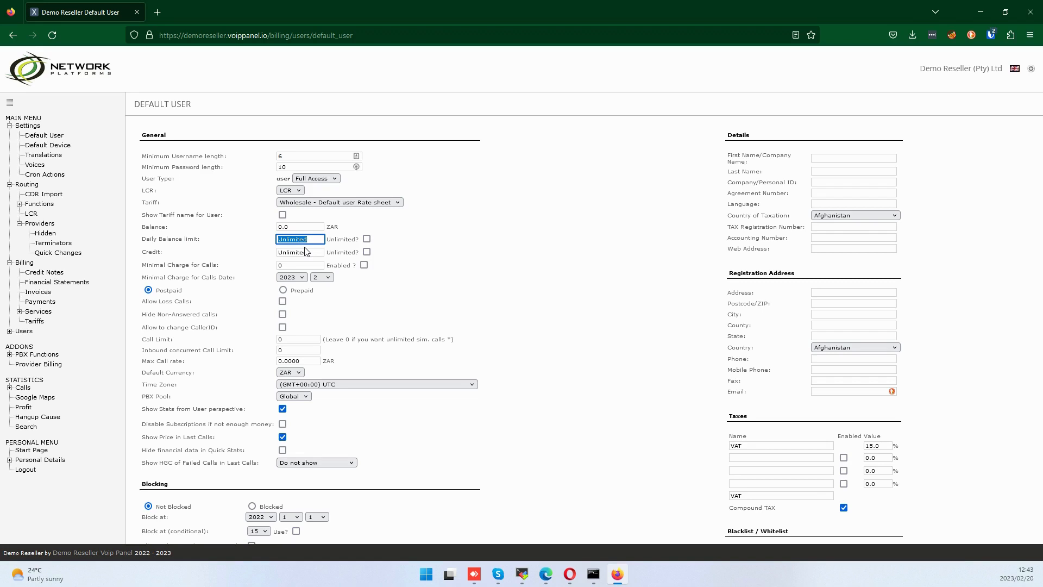
type("50")
left_click_drag(289, 241, 273, 241)
key("Tab")
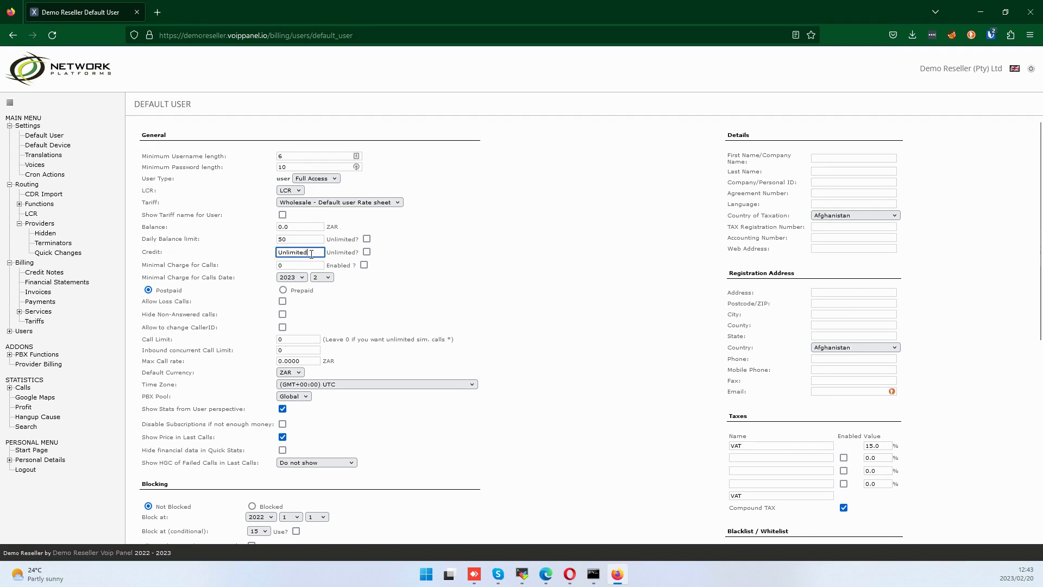
type("100")
left_click_drag(293, 252, 242, 242)
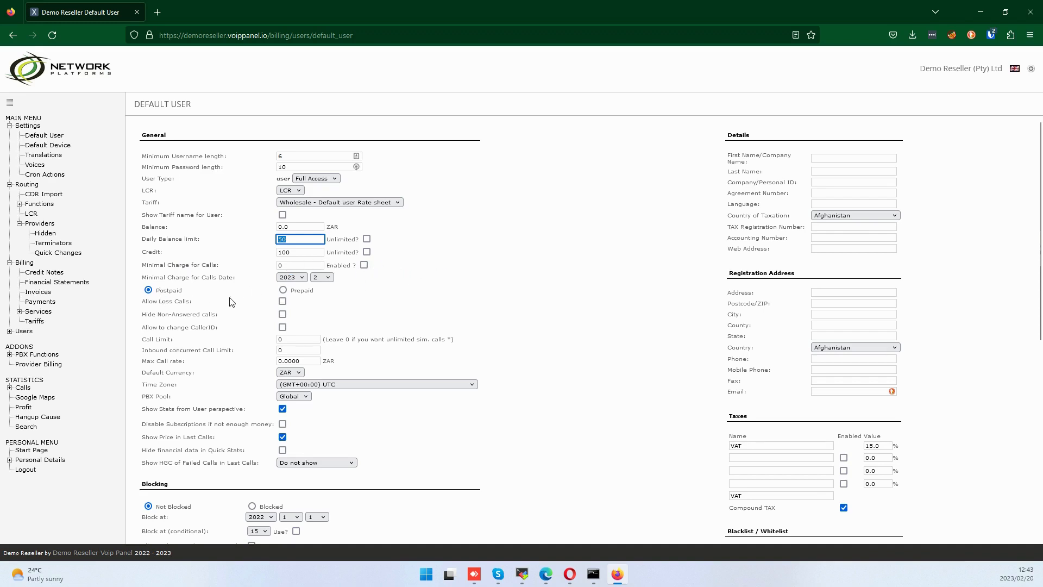
Set the default user's call limit to 4 simultaneous calls.
scroll(228, 299, "down", 2)
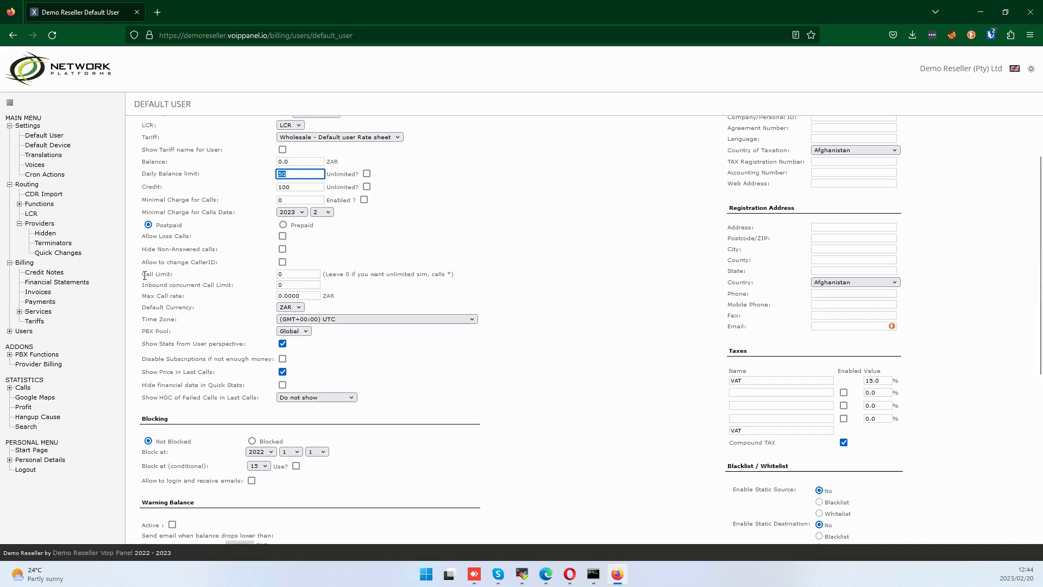
double_click(286, 273)
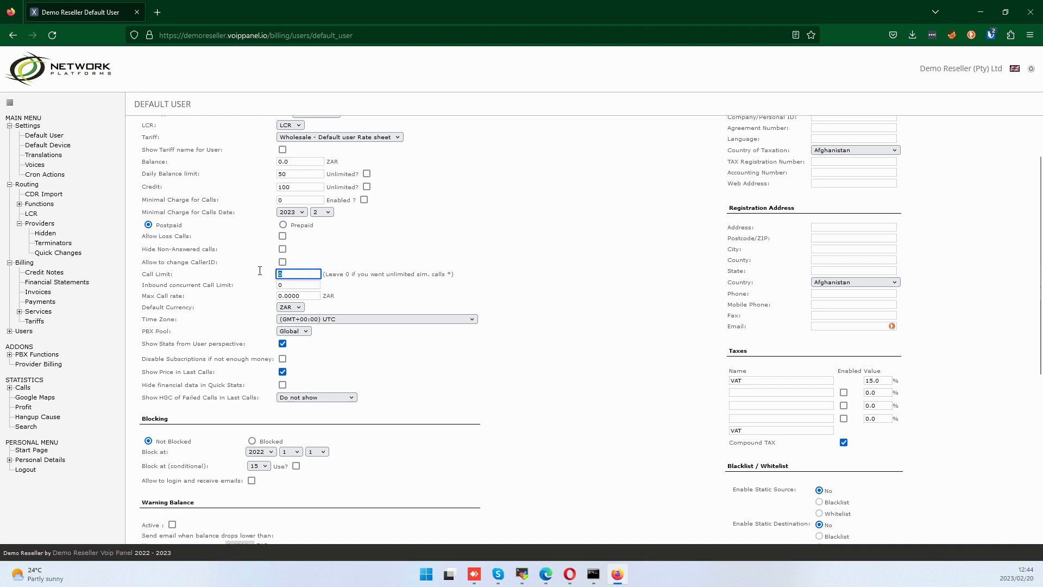
left_click(296, 275)
left_click_drag(286, 273, 261, 271)
type("4")
Set the default user's time zone to (GMT+02:00) Pretoria.
left_click(393, 321)
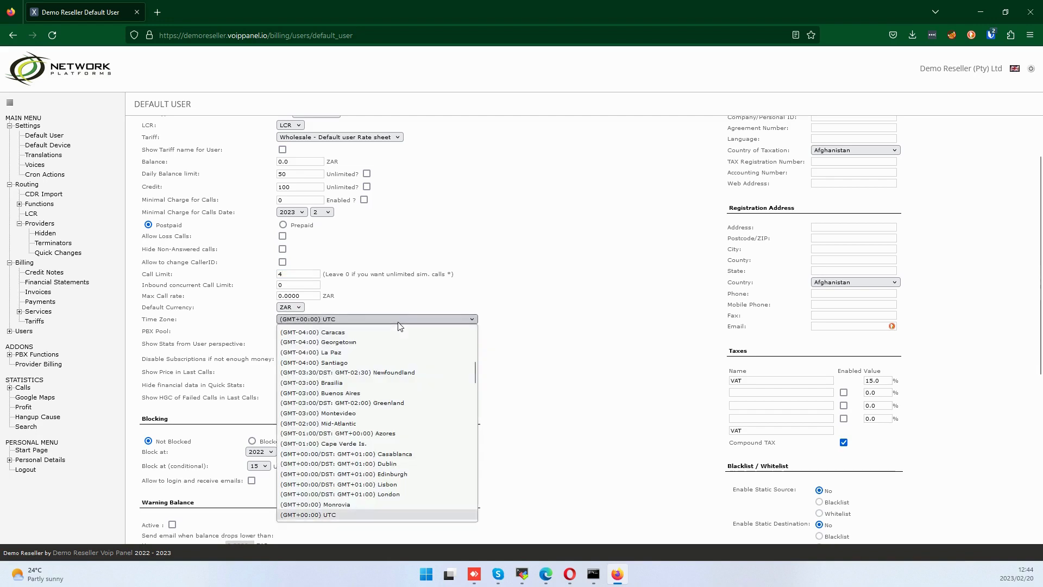
scroll(383, 385, "down", 4)
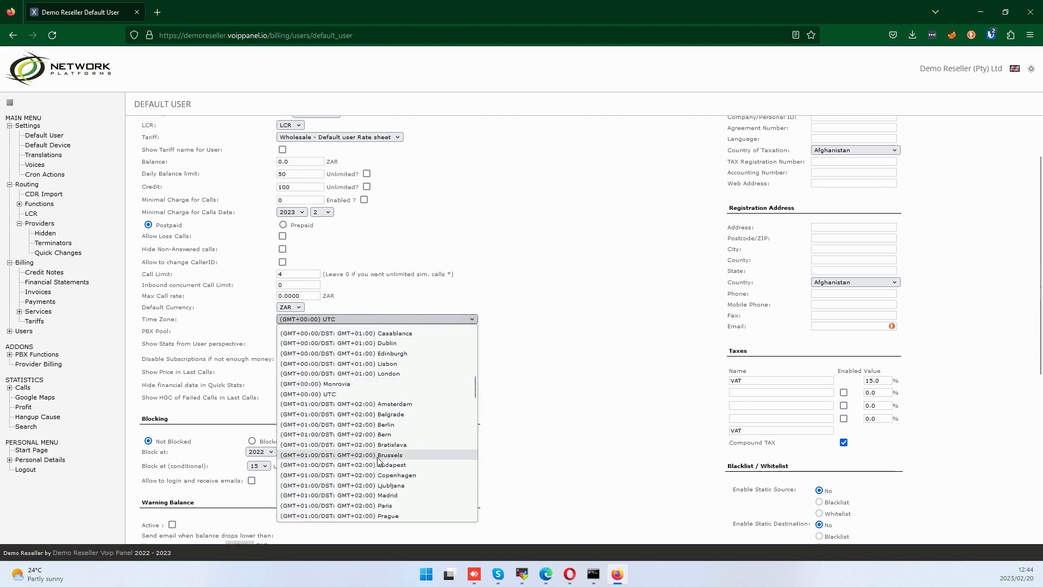
scroll(400, 506, "down", 2)
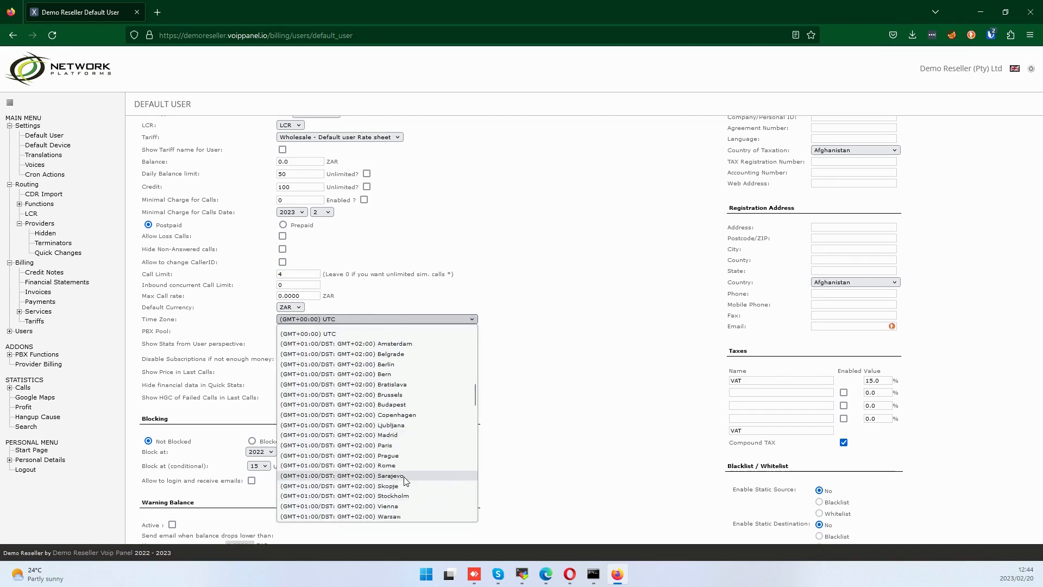
scroll(408, 478, "down", 2)
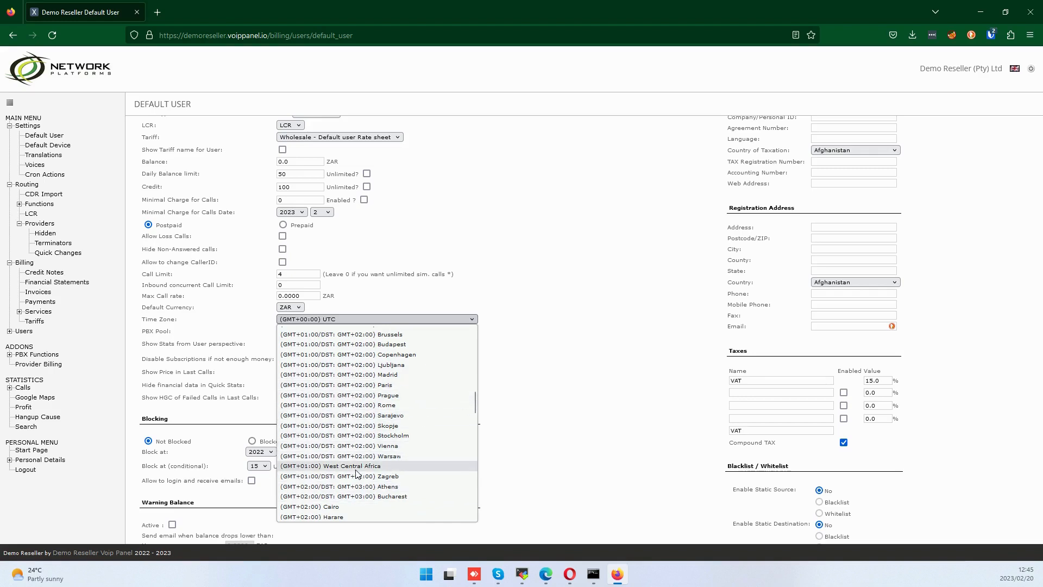
scroll(358, 473, "down", 2)
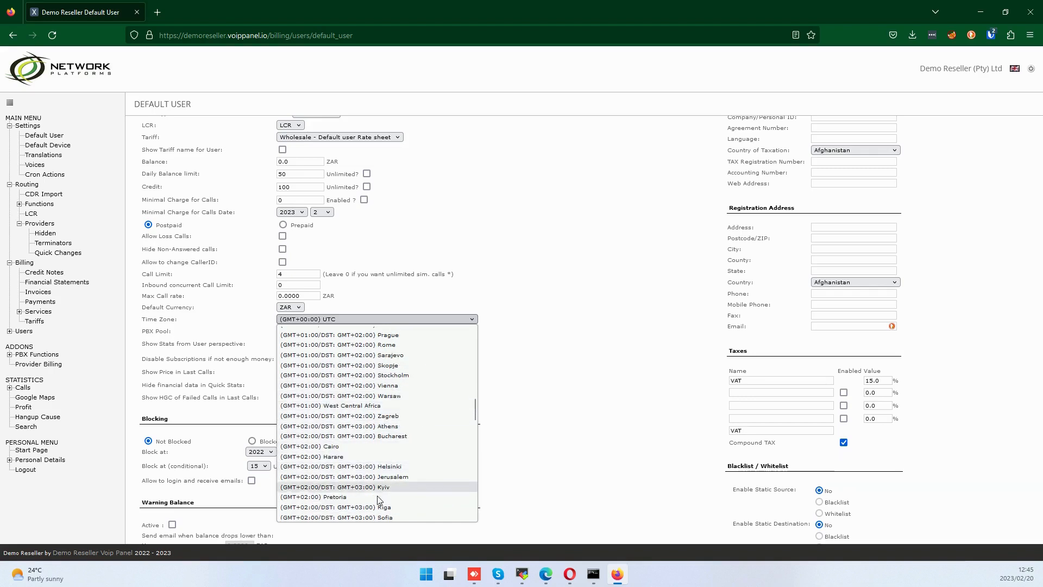
left_click(321, 499)
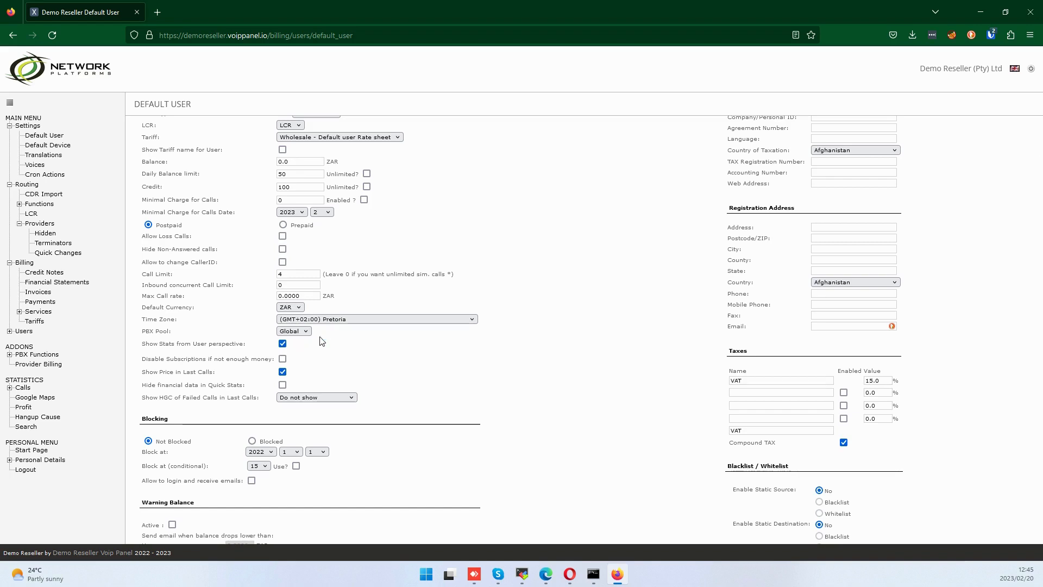
Activate the balance warning, with email thresholds of 50 ZAR for the user and 100 ZAR for the reseller.
scroll(321, 340, "down", 3)
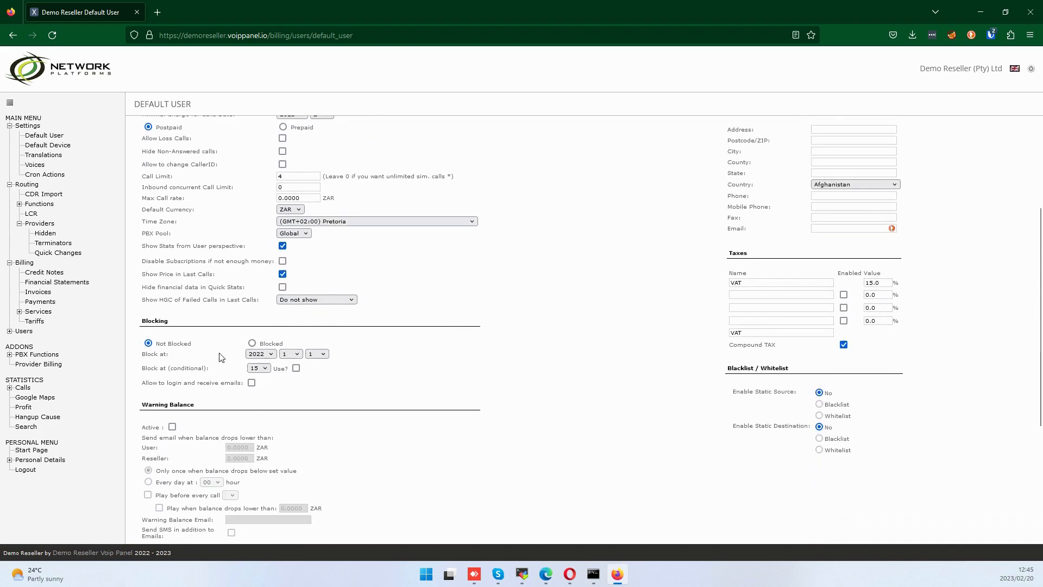
scroll(217, 360, "down", 3)
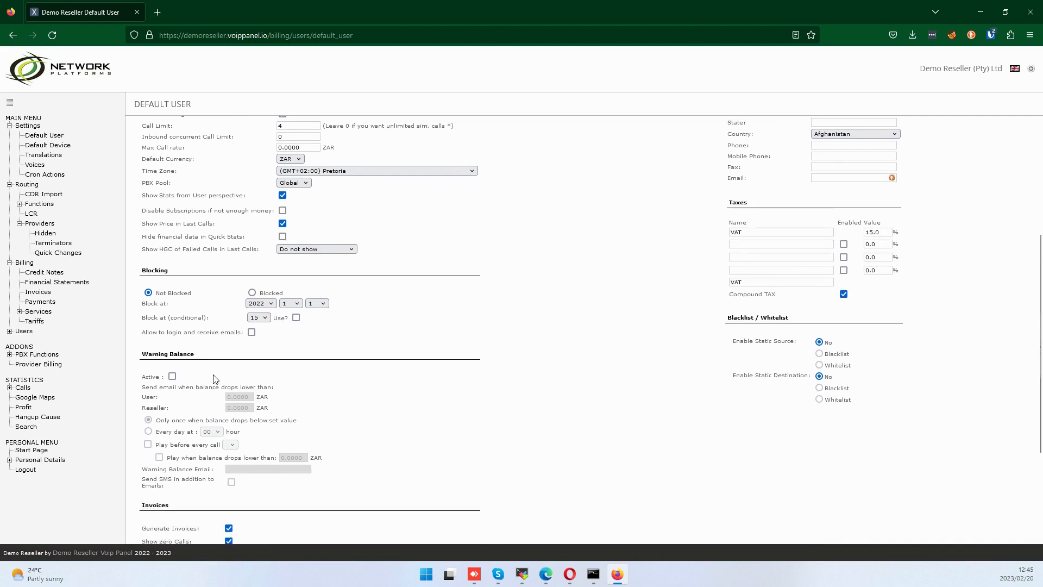
left_click(172, 329)
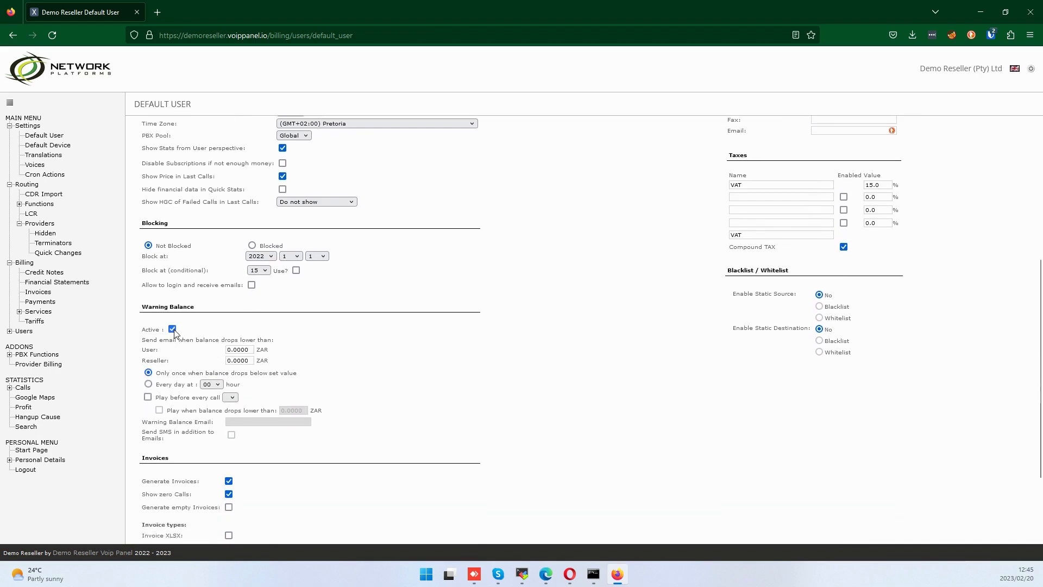
left_click(227, 349)
type("50")
key("Delete")
key("Delete")
key("Delete")
left_click(228, 360)
type("10")
Enable the Simplified PDF and Detailed CSV invoice types for the default user.
scroll(167, 371, "down", 2)
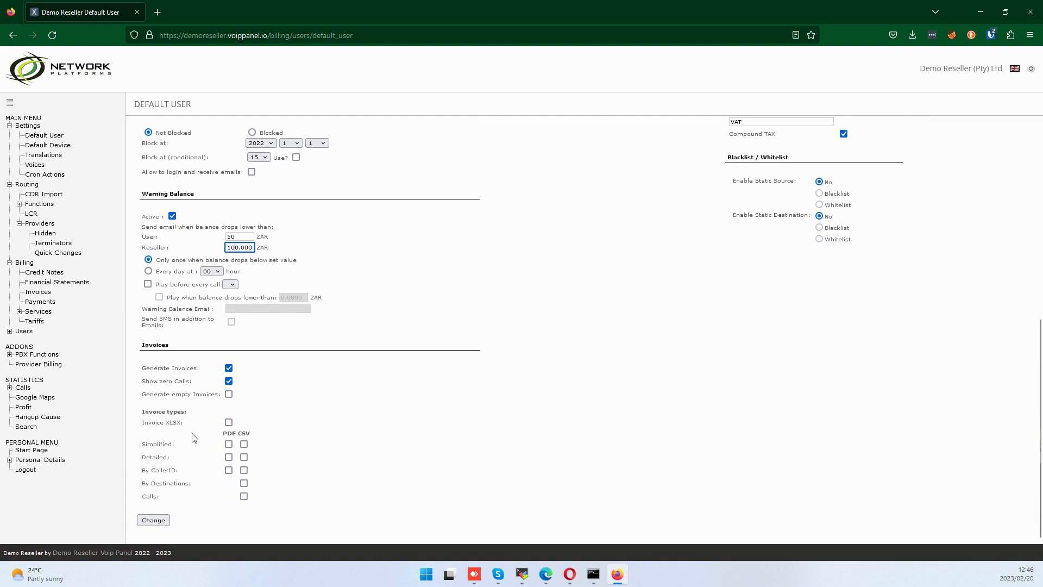
left_click(229, 443)
left_click(244, 458)
left_click(155, 521)
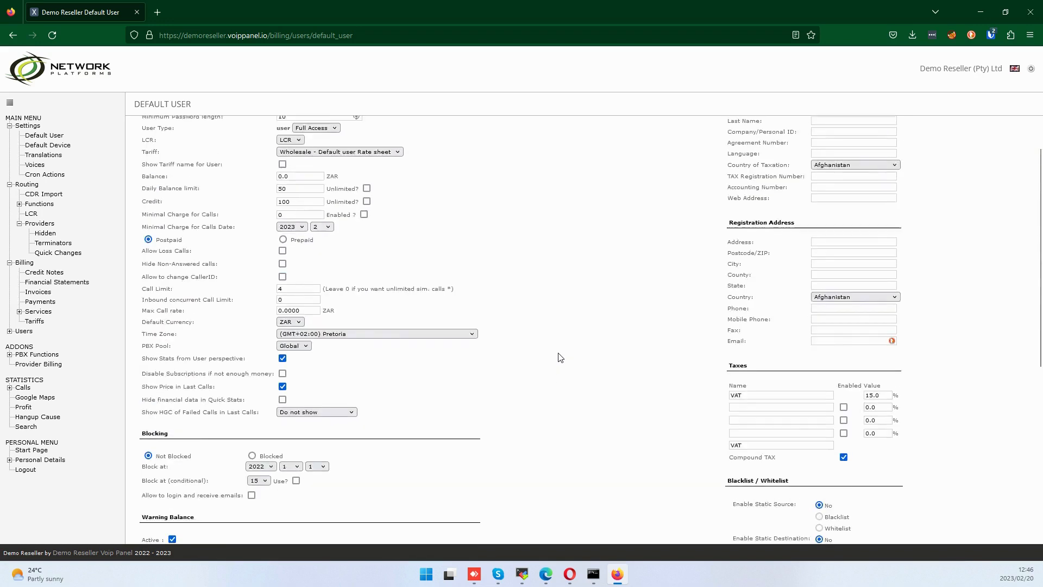
Set the default user's country of taxation to South Africa.
scroll(559, 357, "up", 2)
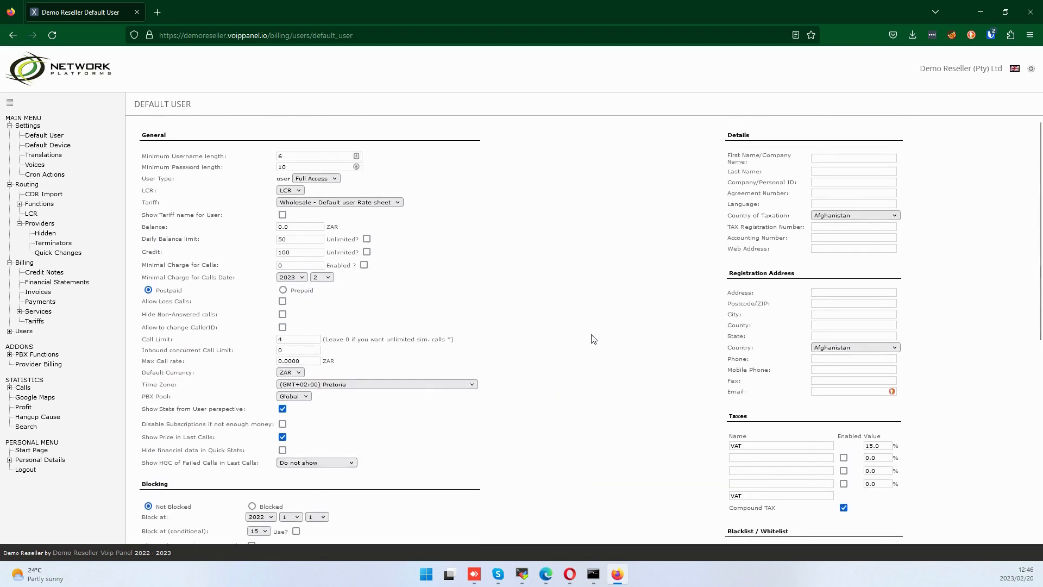
left_click(821, 158)
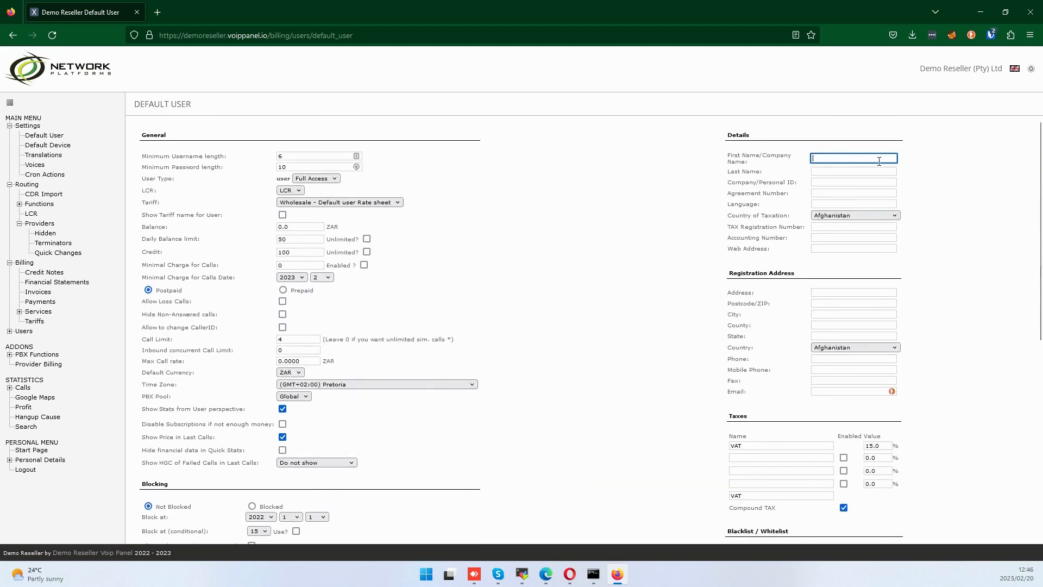
left_click(897, 215)
left_click_drag(897, 237, 896, 364)
scroll(864, 365, "down", 8)
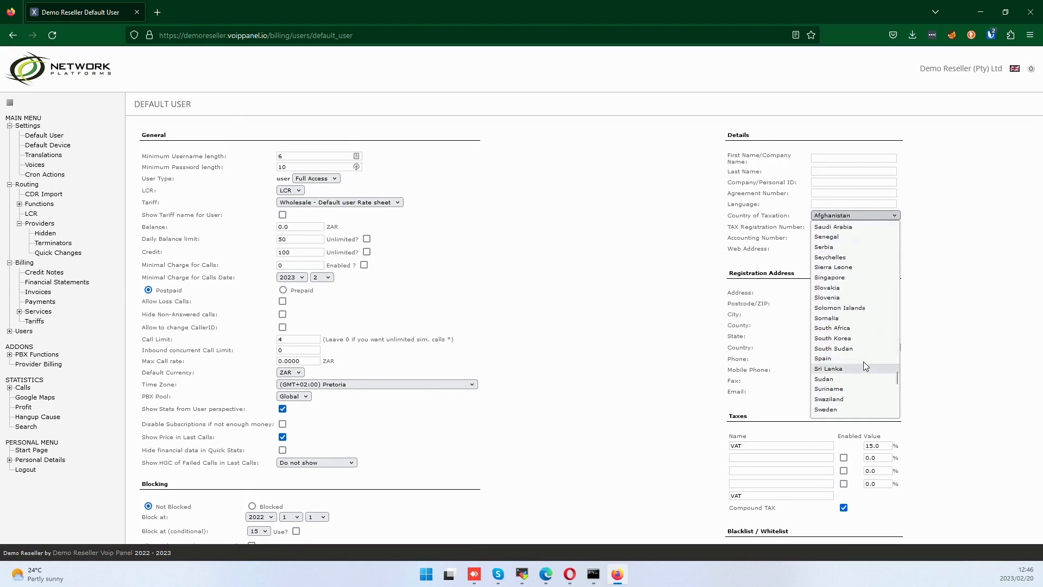
left_click(841, 328)
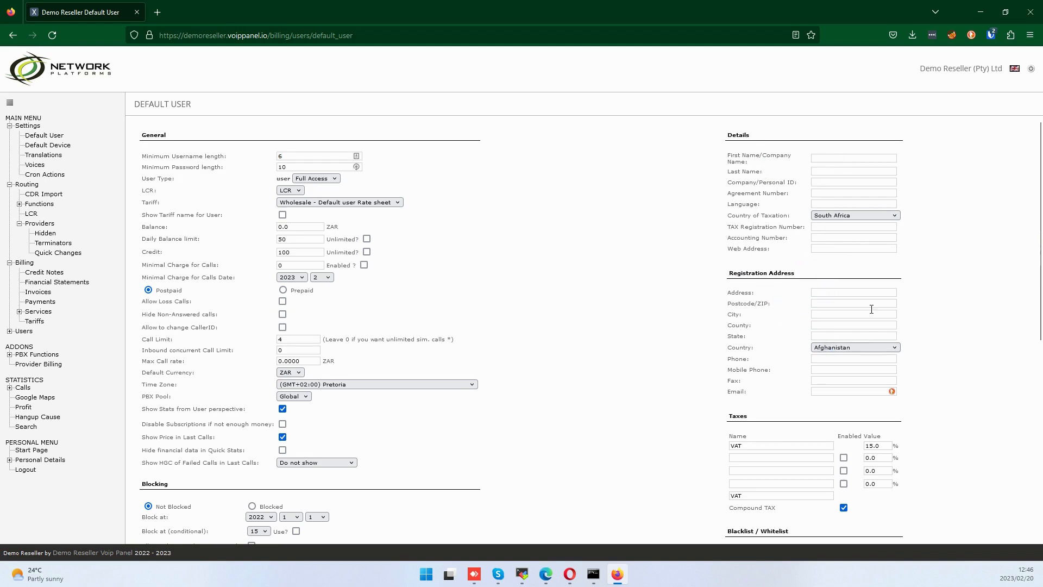
Set the country in the default user's registration address to South Africa.
left_click(896, 349)
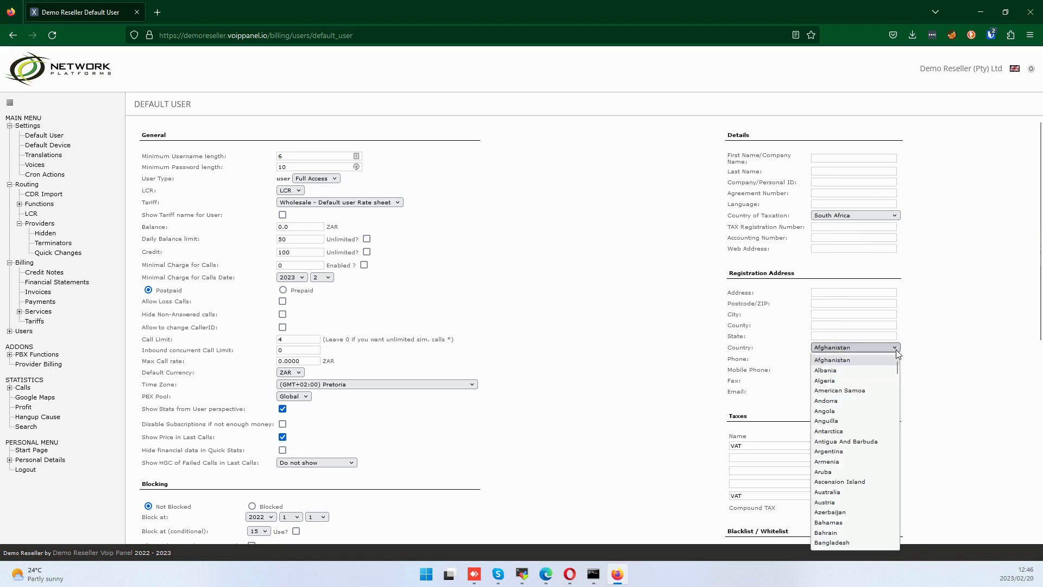
left_click_drag(897, 365, 902, 503)
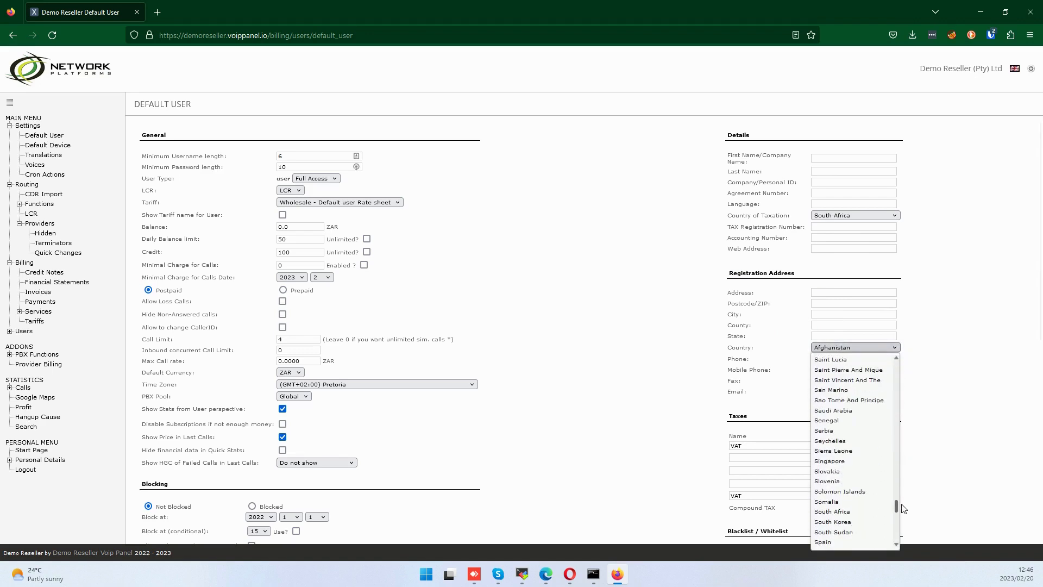
left_click(848, 514)
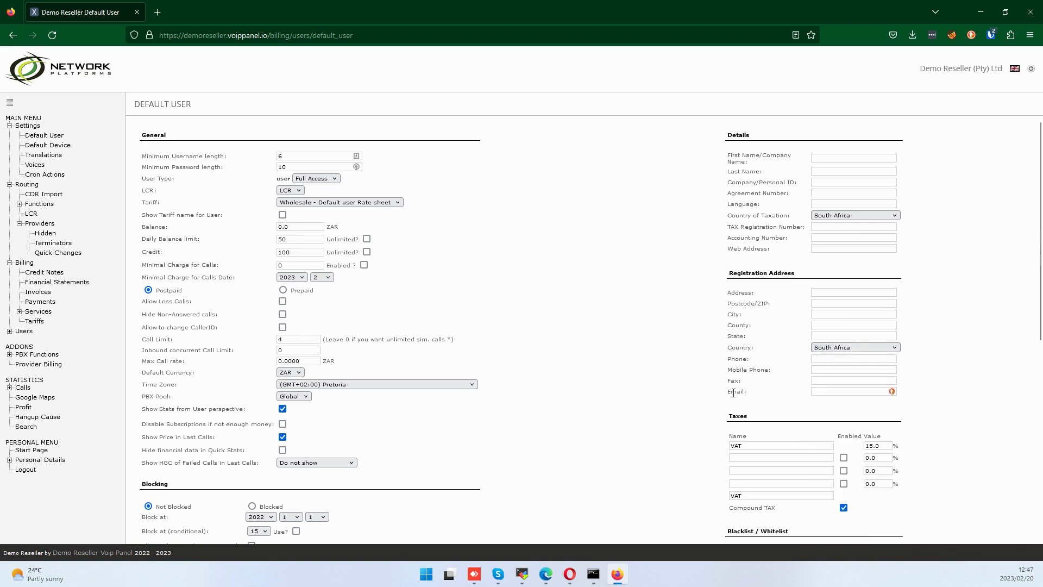
left_click(823, 392)
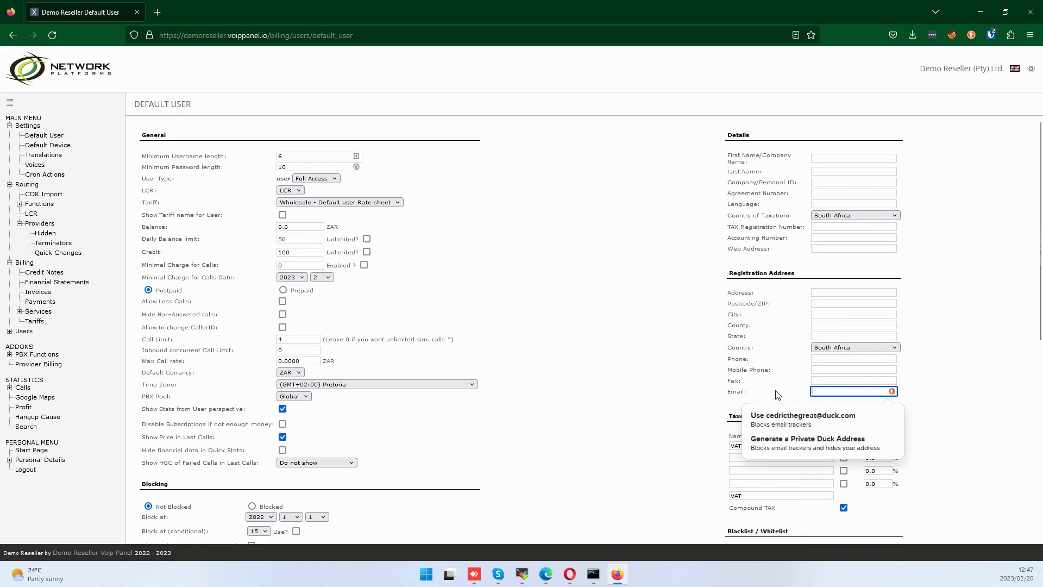
left_click(706, 393)
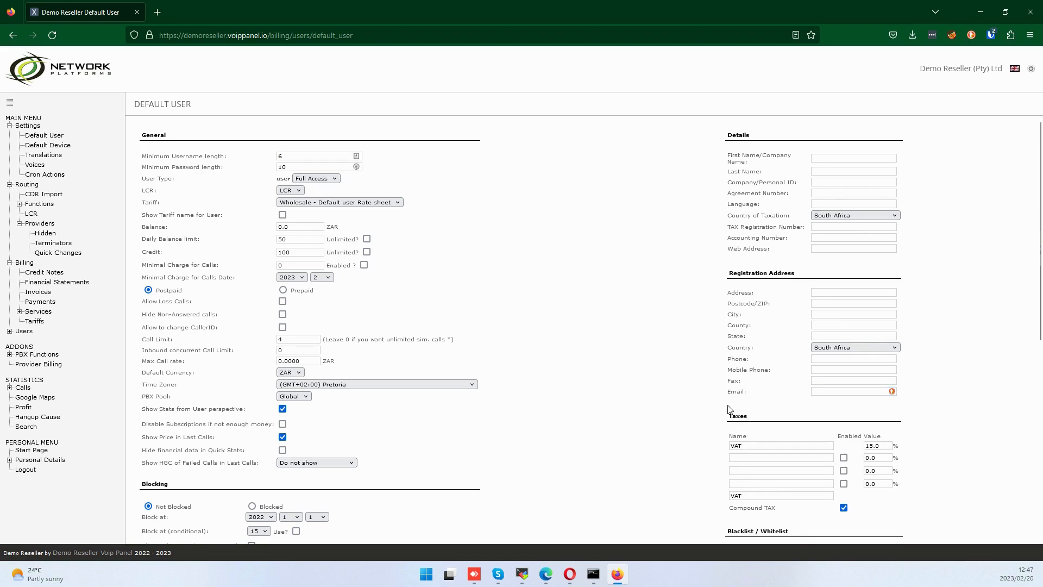
Check the default user's VAT tax entry and save the default user settings.
scroll(714, 366, "down", 2)
scroll(714, 366, "down", 1)
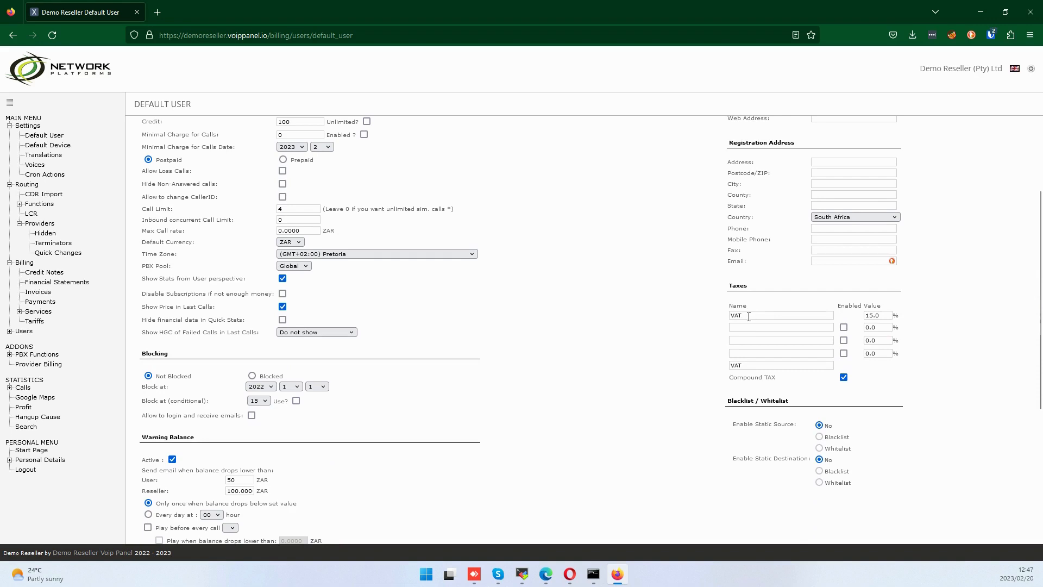
left_click_drag(749, 316, 728, 315)
scroll(638, 395, "down", 3)
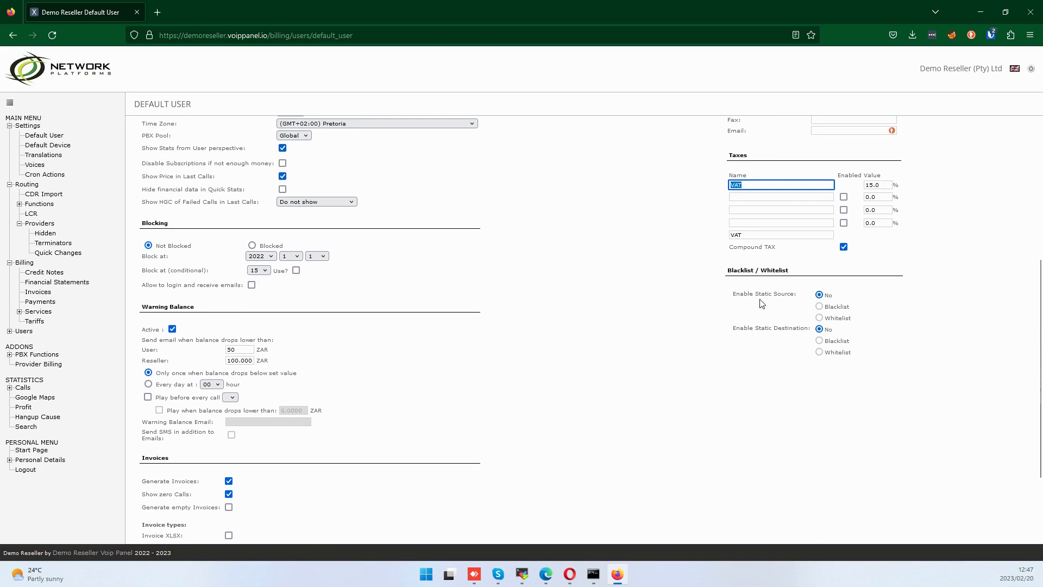
scroll(713, 348, "down", 3)
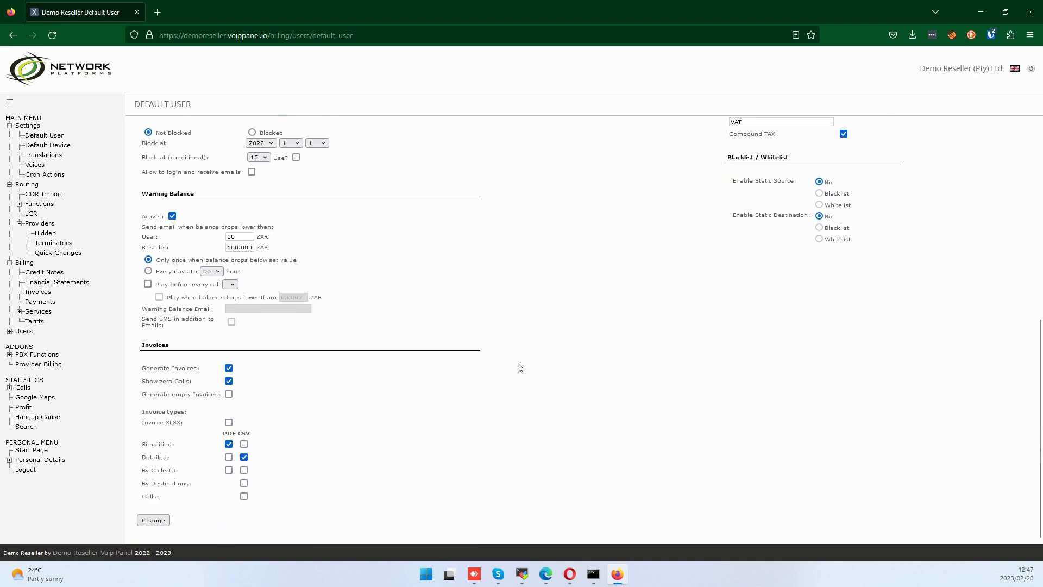
left_click(154, 520)
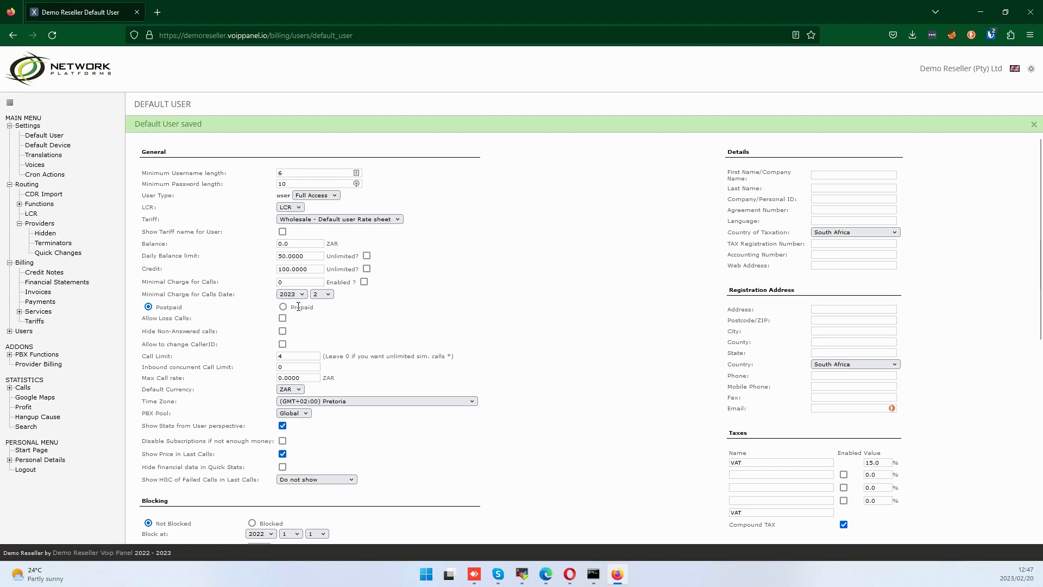
Order the default device's audio codecs as Opus, Speex, G.729, G.711 A-law, G.711 u-law, disable iLBC, and save the device settings.
left_click(58, 150)
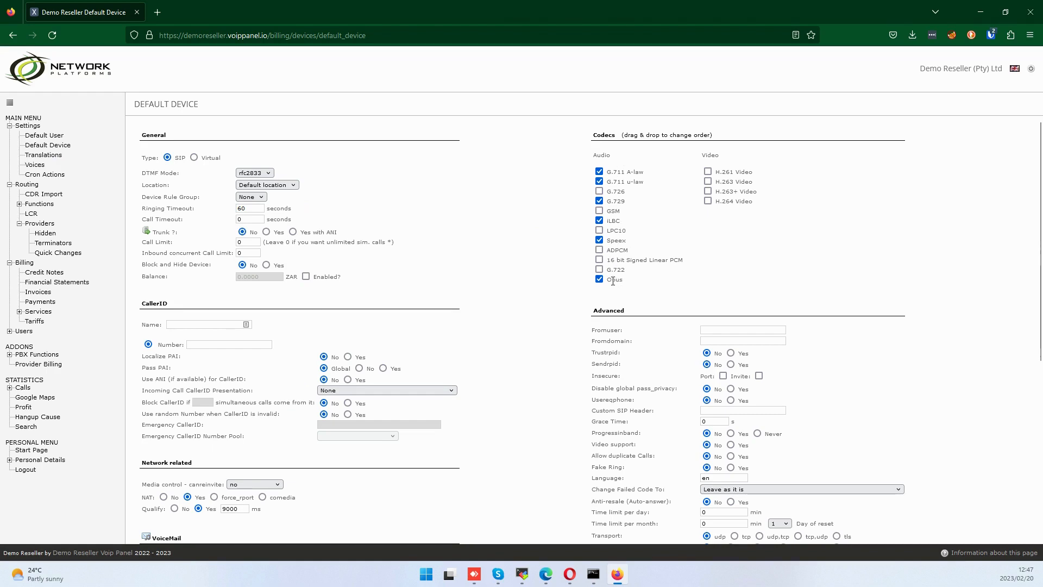
left_click_drag(613, 281, 665, 175)
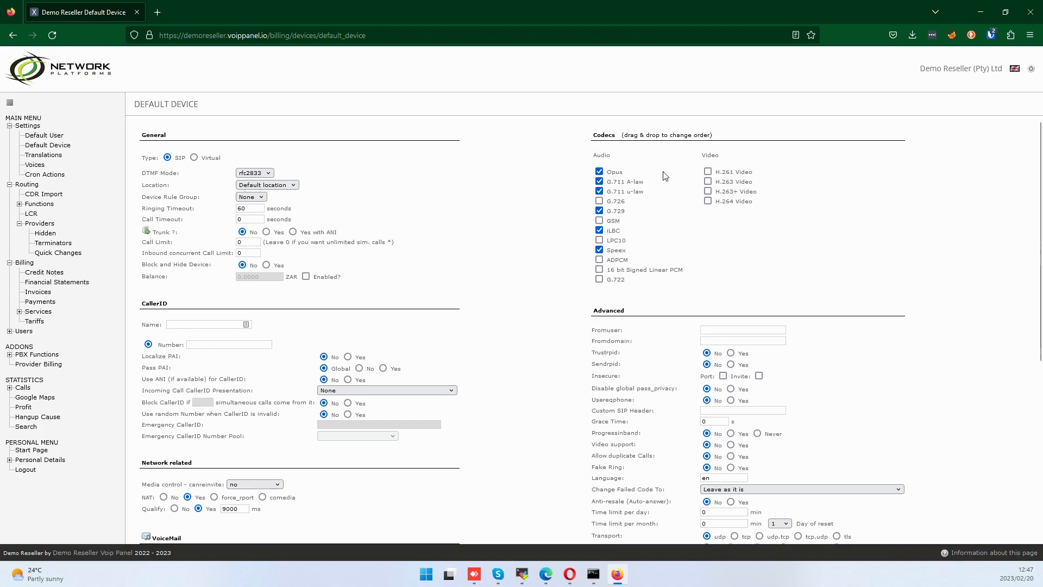
left_click_drag(622, 211, 636, 182)
left_click_drag(625, 249, 635, 182)
left_click(599, 240)
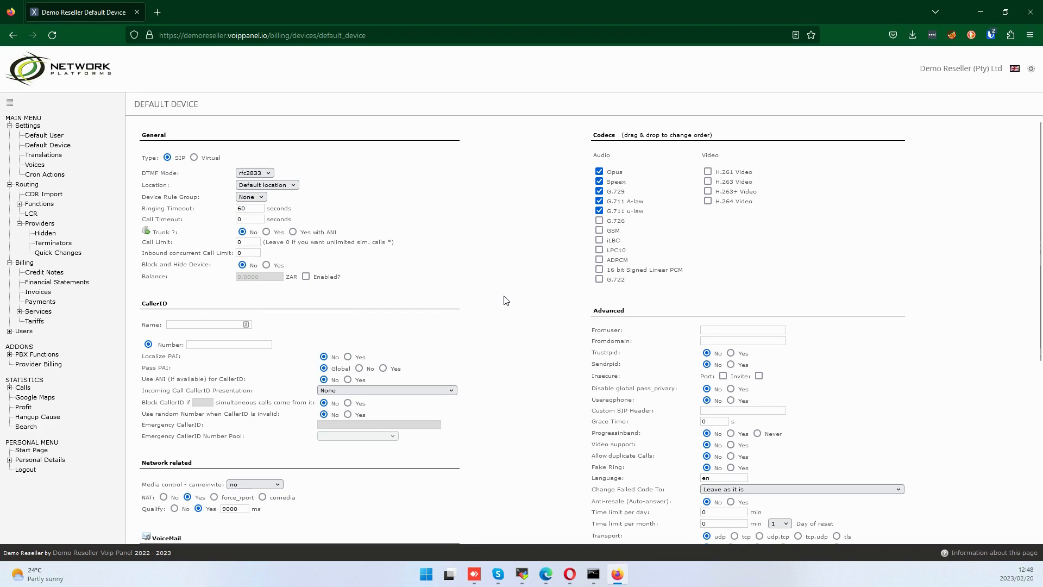
scroll(506, 300, "down", 6)
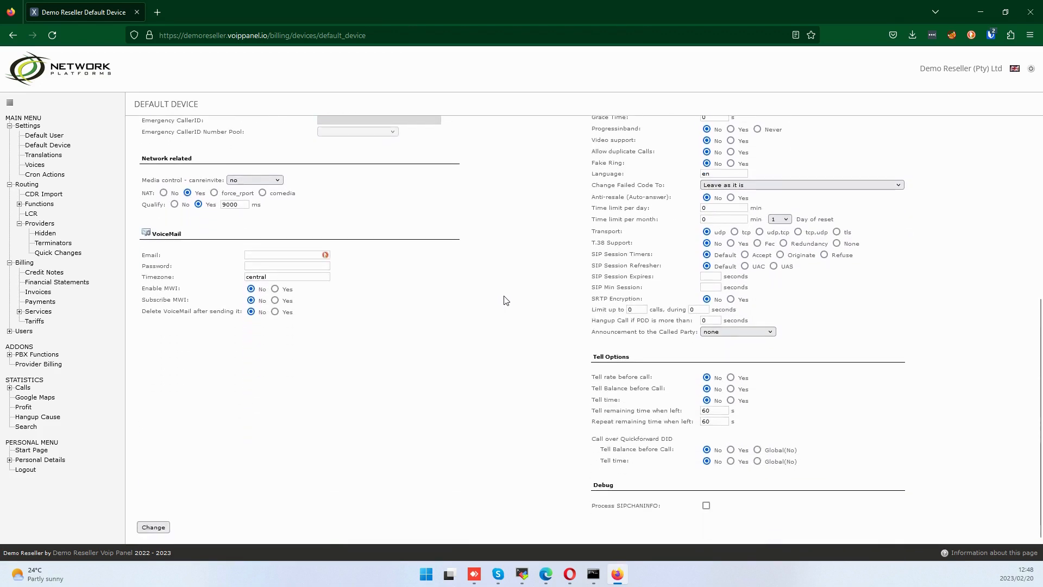
left_click(155, 529)
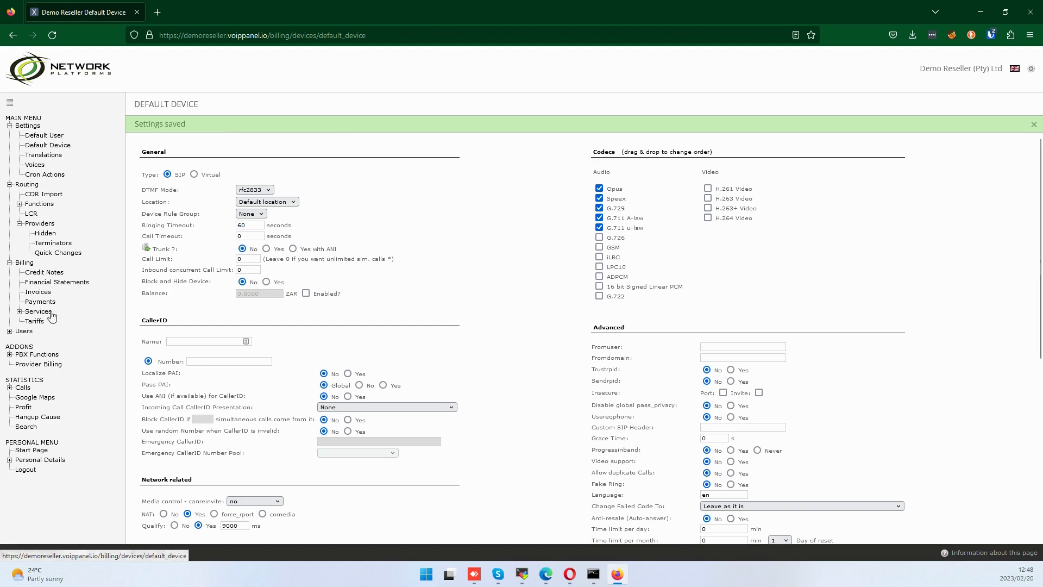
Open the users list and start adding a new user.
left_click(8, 330)
left_click(30, 332)
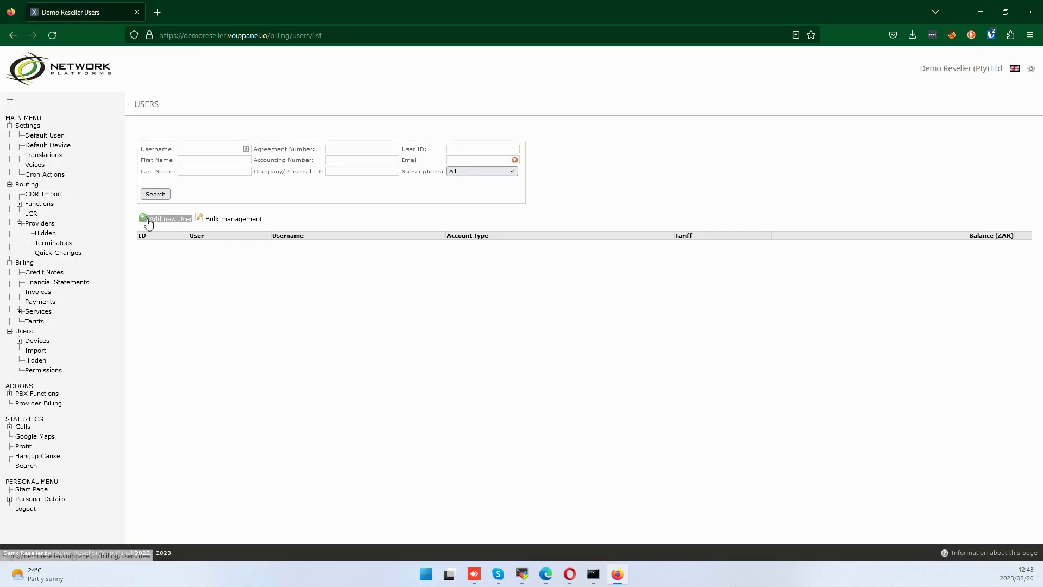
left_click(148, 223)
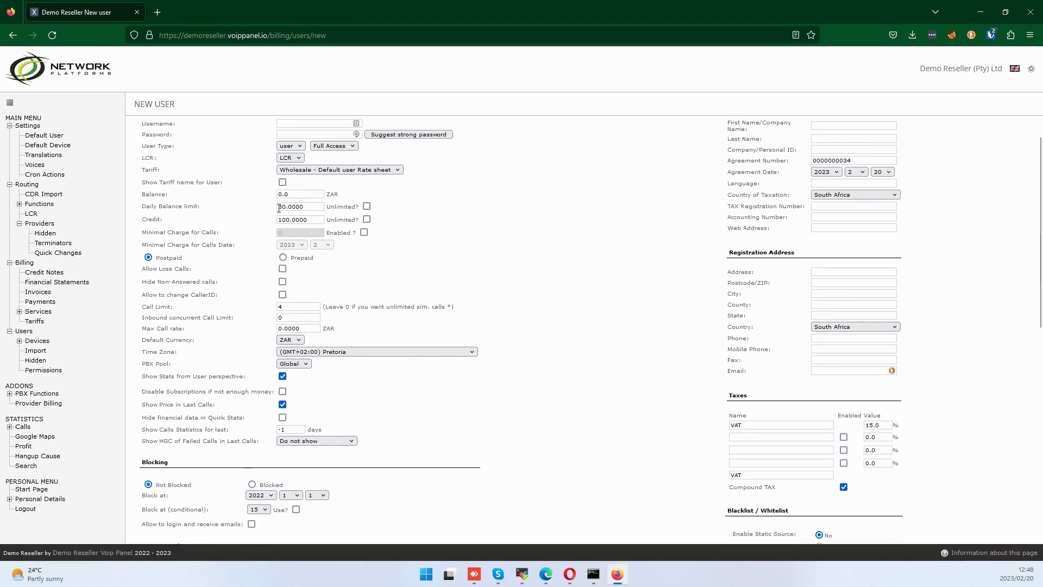
Examine the new user form's prefilled daily balance limit, credit, call limit and warning balance settings.
left_click_drag(279, 208, 312, 229)
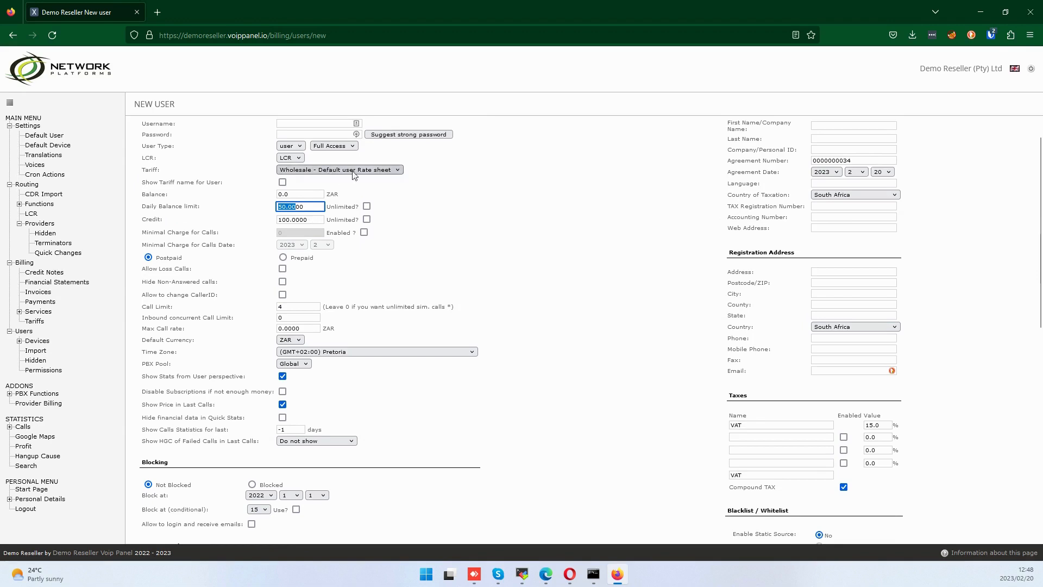
left_click_drag(278, 220, 295, 241)
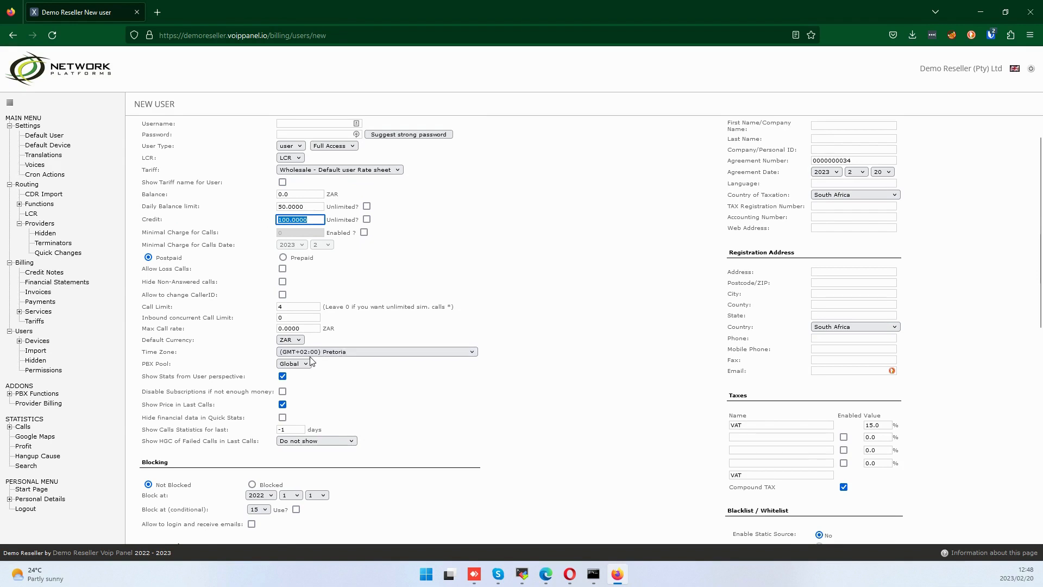
scroll(435, 364, "down", 4)
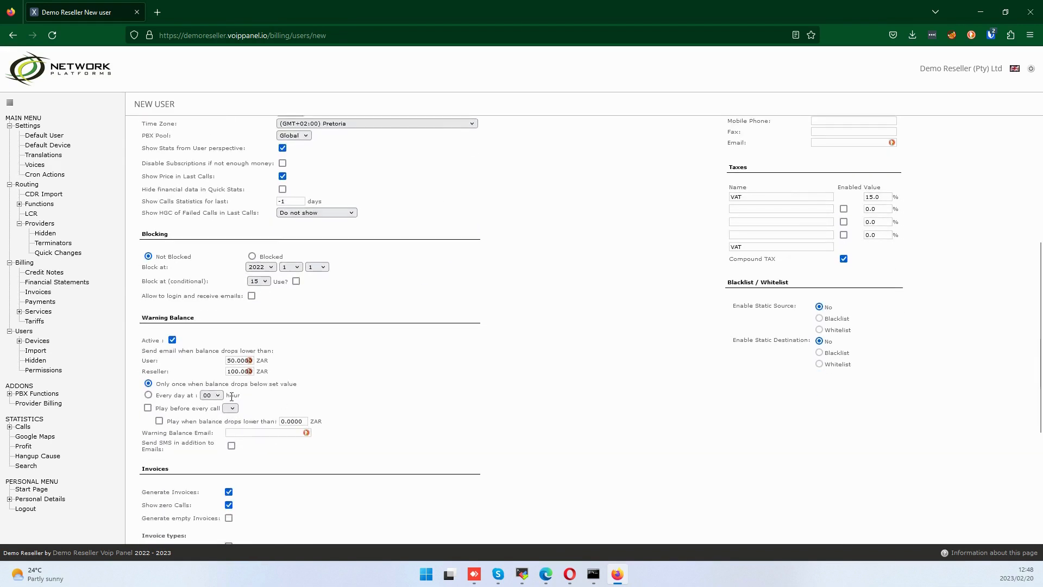
scroll(545, 374, "up", 5)
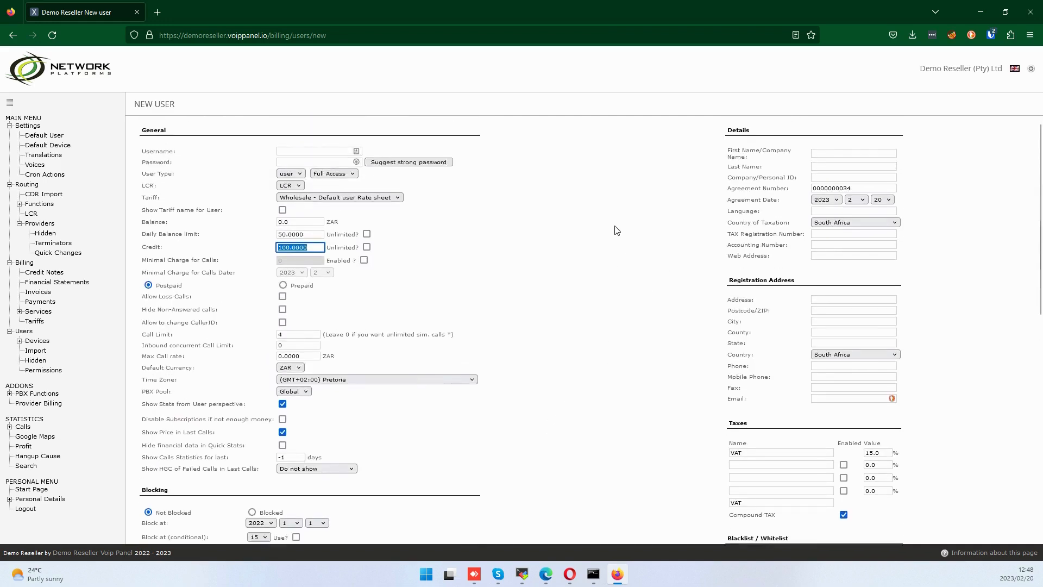
left_click(283, 157)
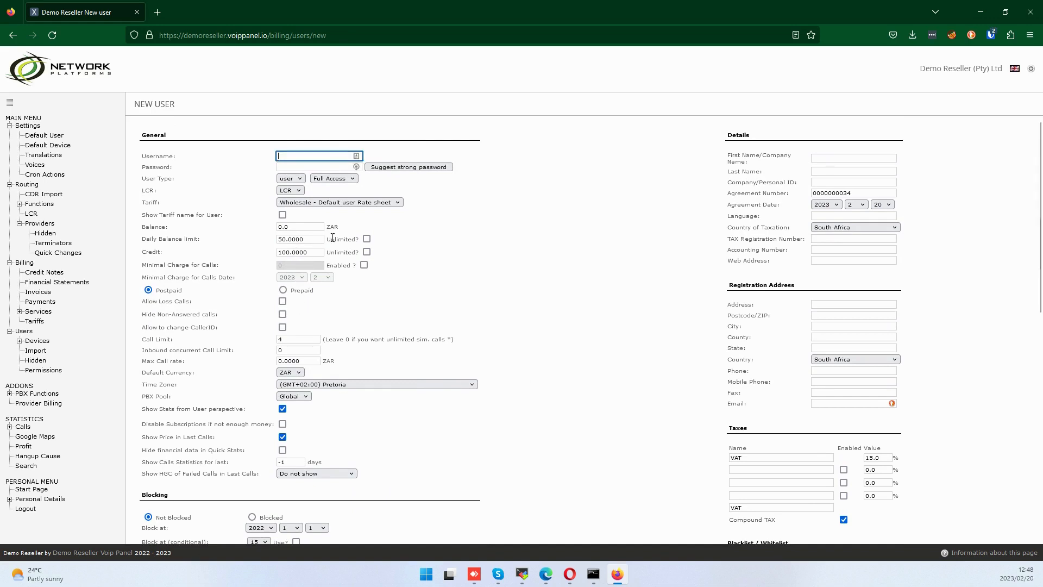
double_click(311, 239)
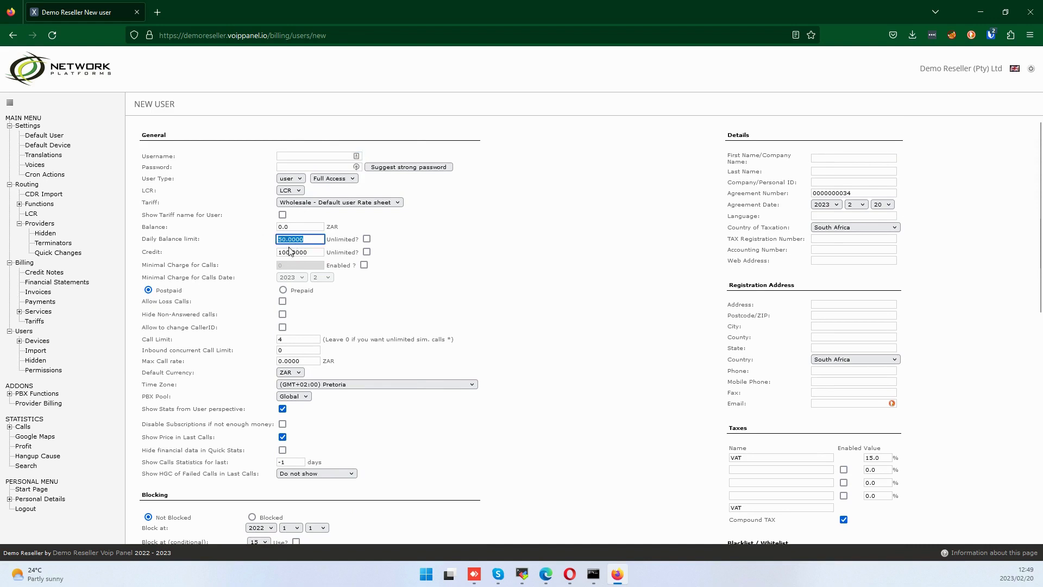
double_click(283, 340)
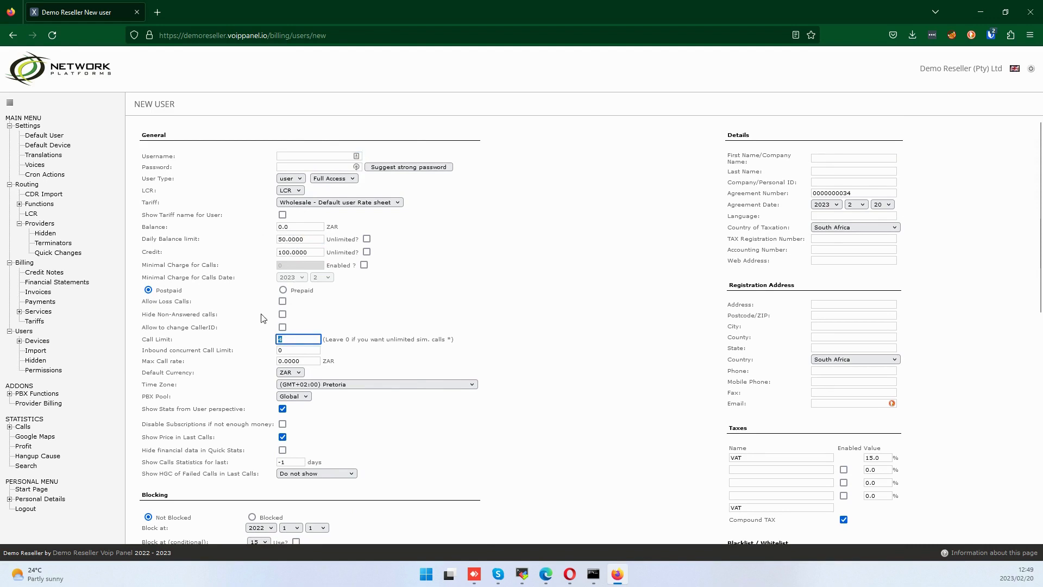
double_click(299, 239)
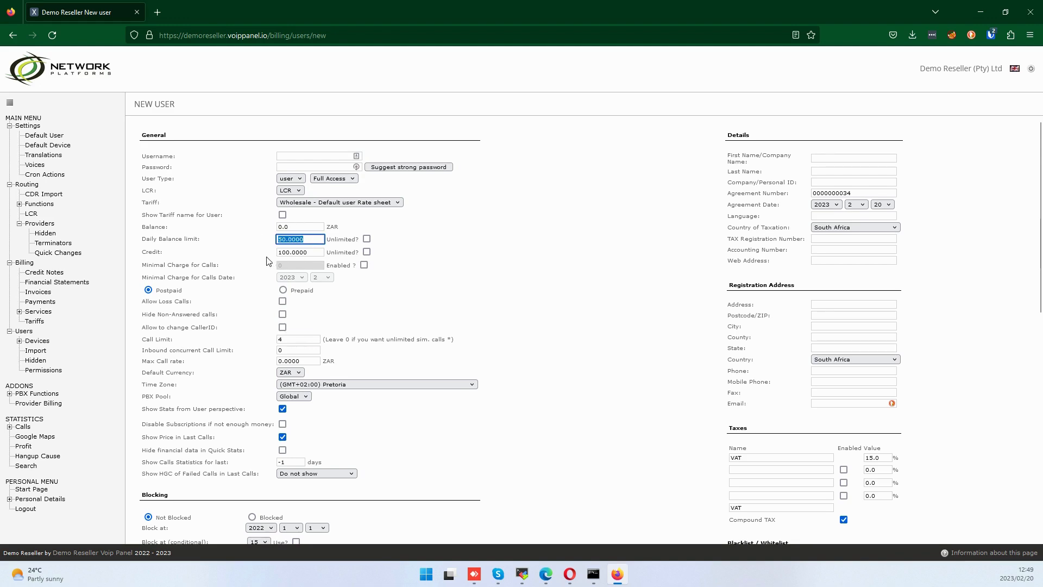